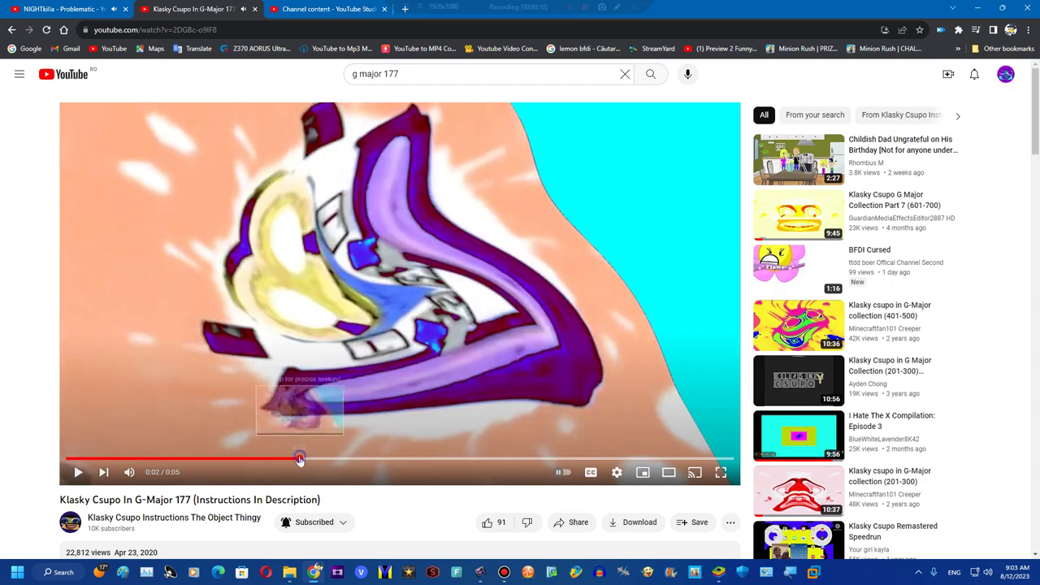
Step: Restore the browser window to a smaller size and set the Sepia effect's red to 0 and green to maximum
left_click(1002, 7)
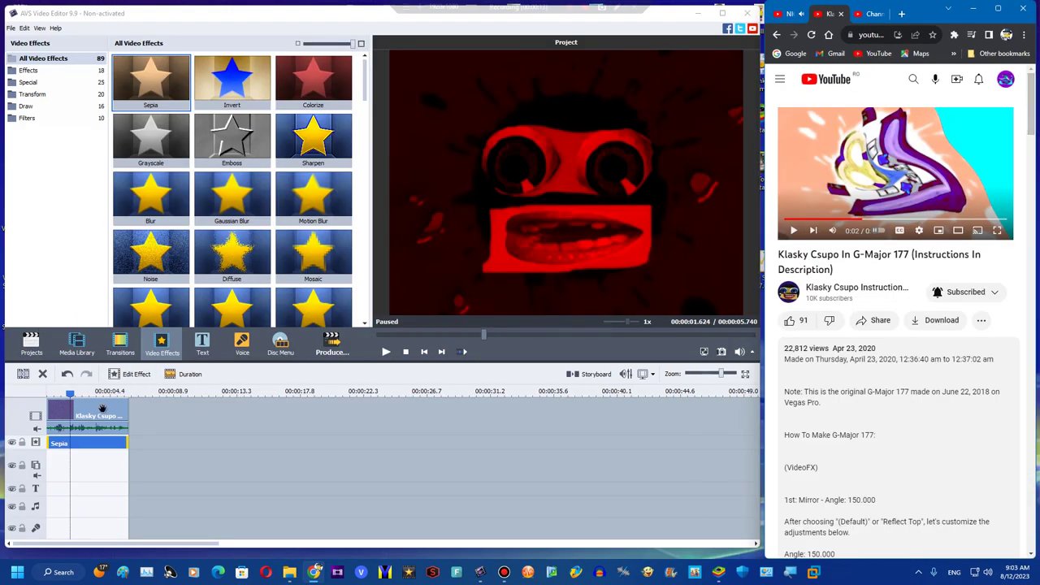
left_click(130, 374)
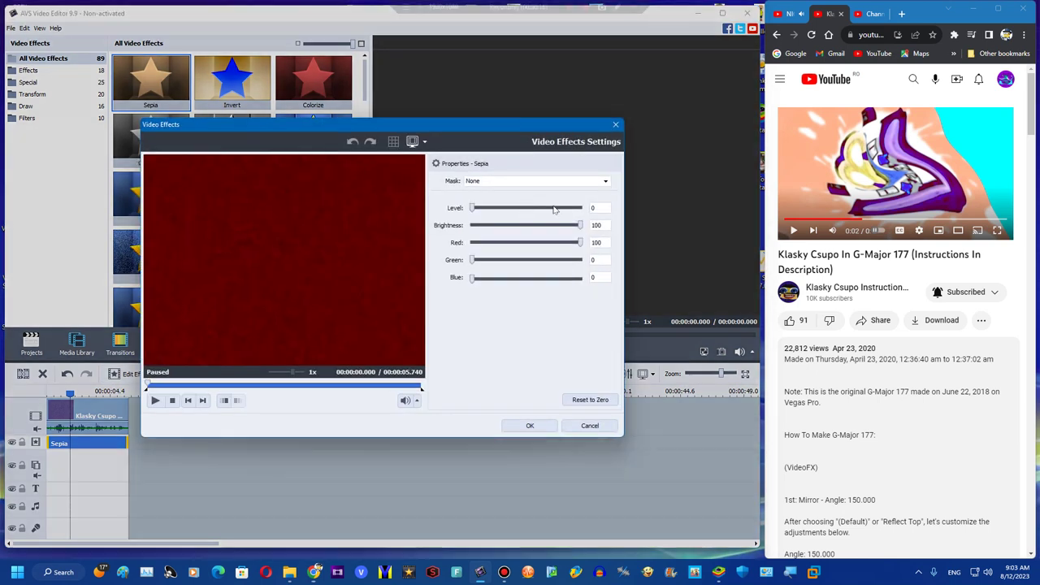
left_click_drag(550, 242, 498, 234)
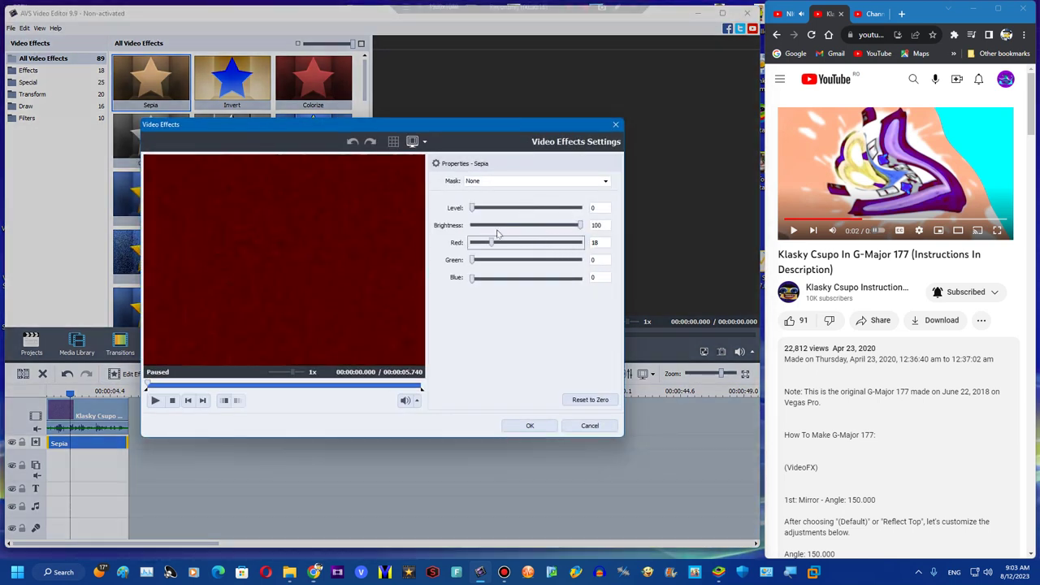
left_click(526, 244)
key("Home")
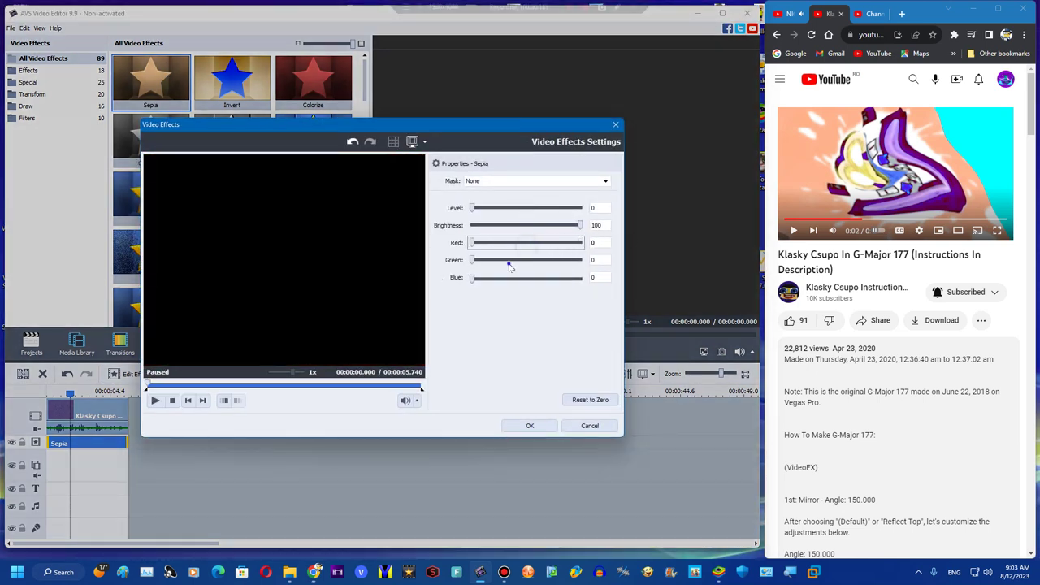
left_click(508, 263)
key("End")
left_click(527, 428)
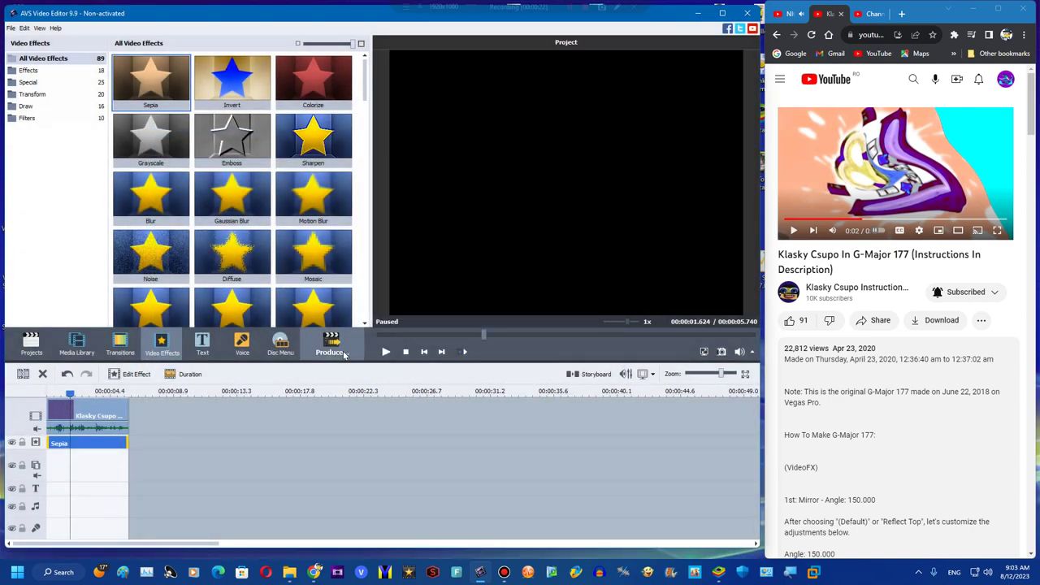
left_click(293, 573)
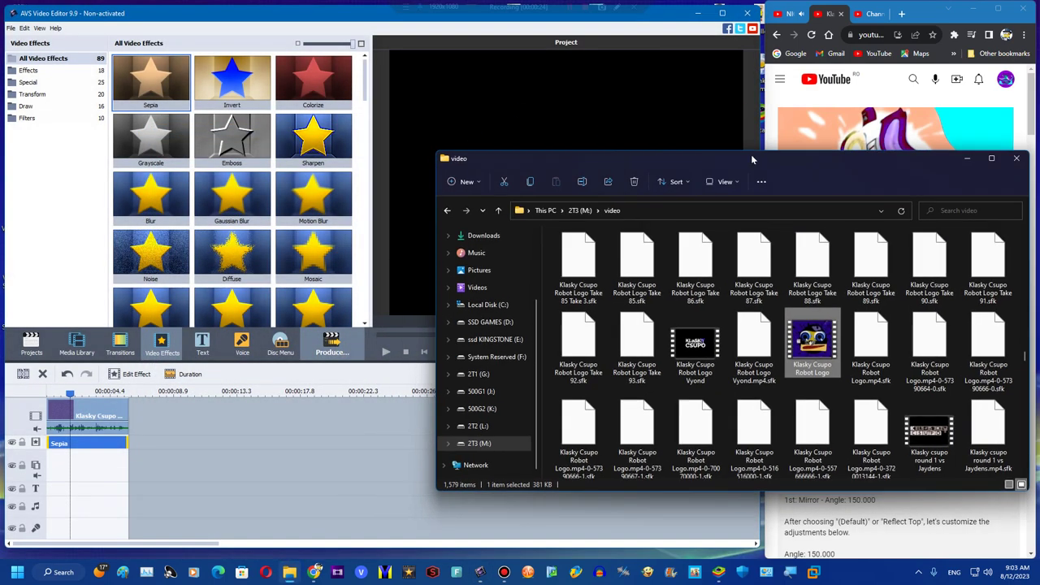
left_click_drag(753, 159, 369, 154)
left_click(589, 155)
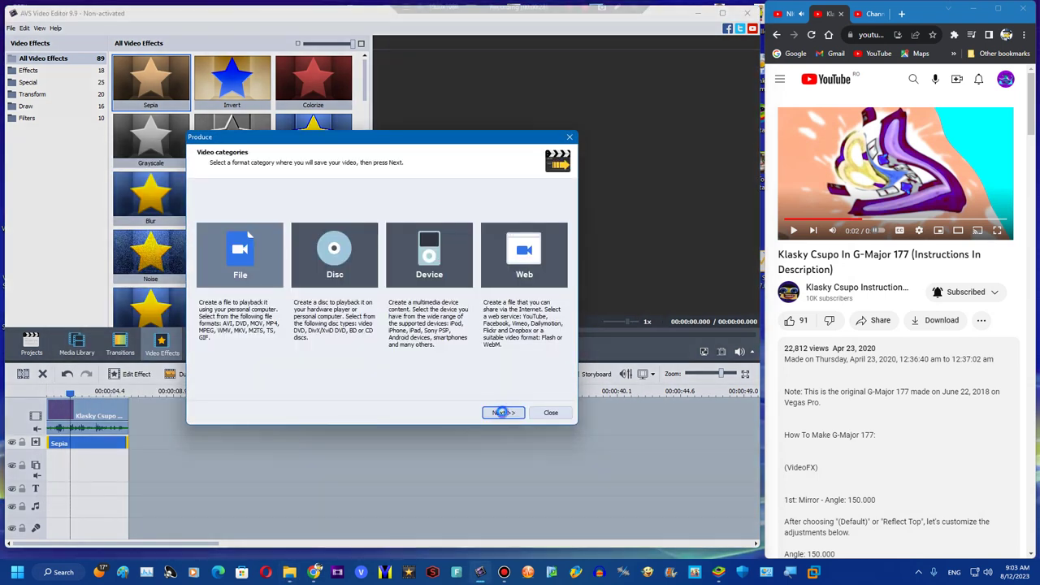
Step: Export the green-tinted video as a High Quality WMV file named Untitled1 in L:\My User Videos v2
left_click(502, 413)
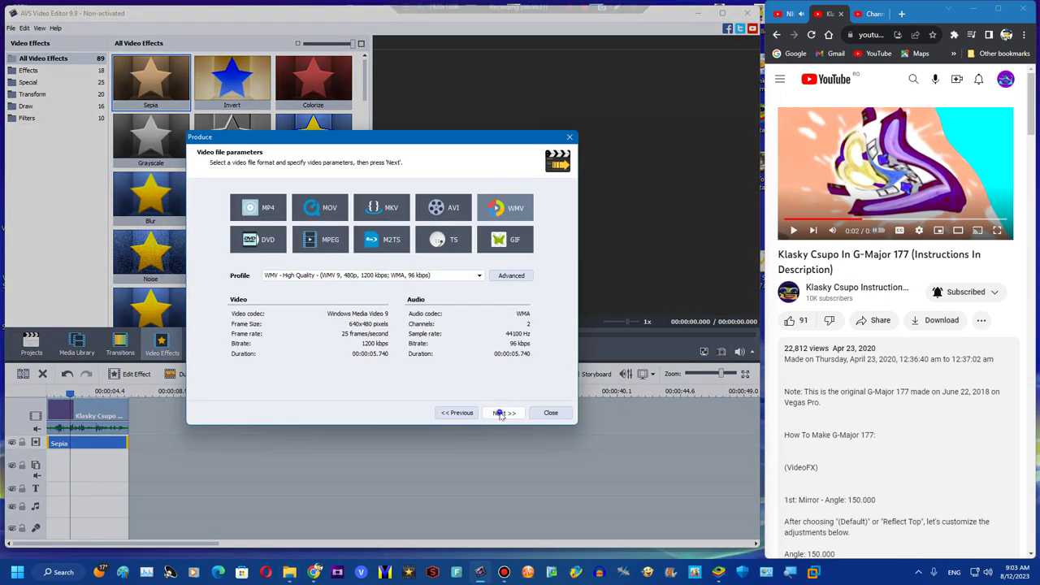
left_click(503, 413)
double_click(456, 232)
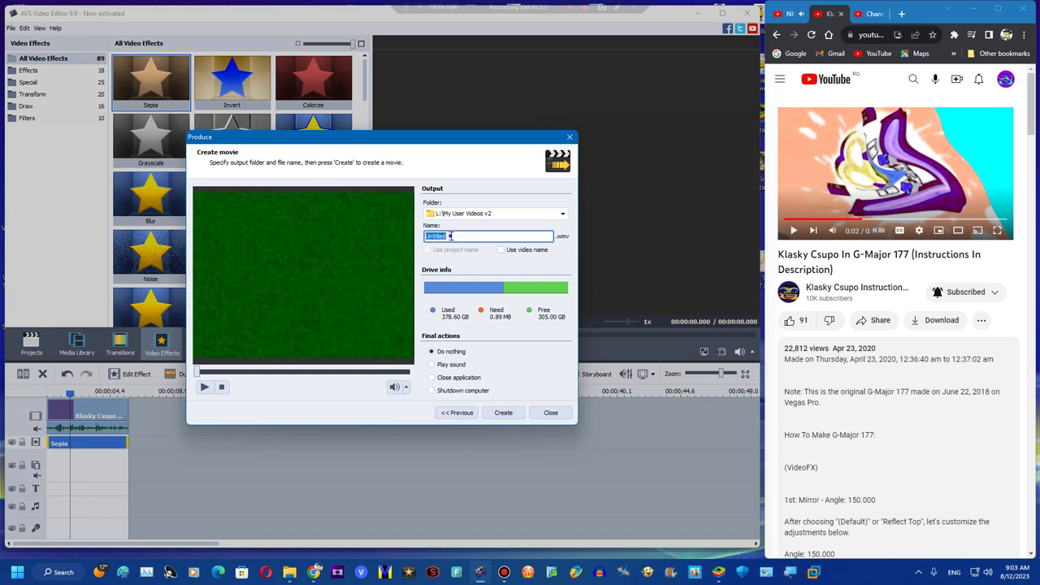
left_click(504, 413)
left_click(357, 346)
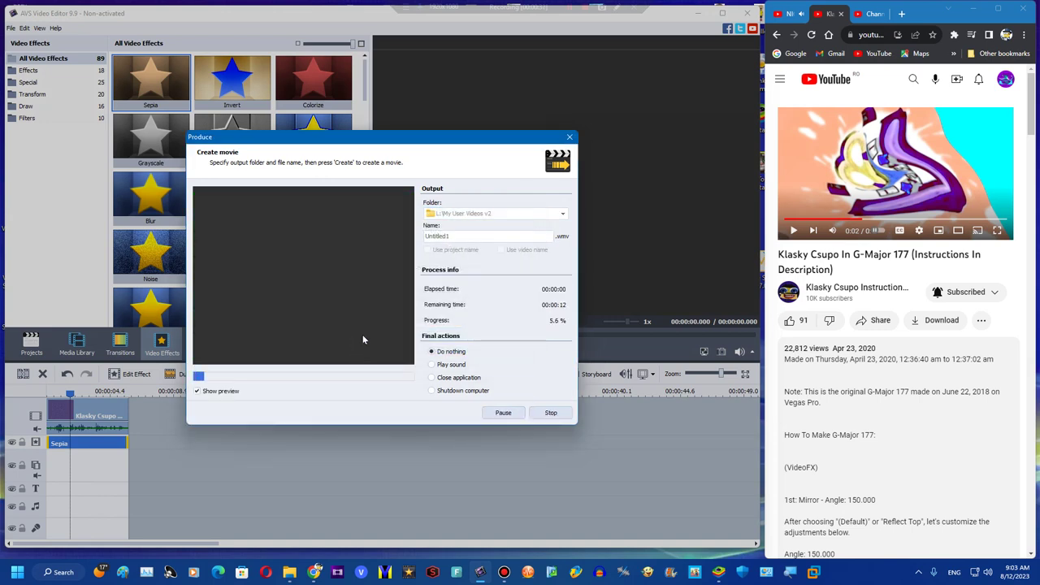
left_click(401, 302)
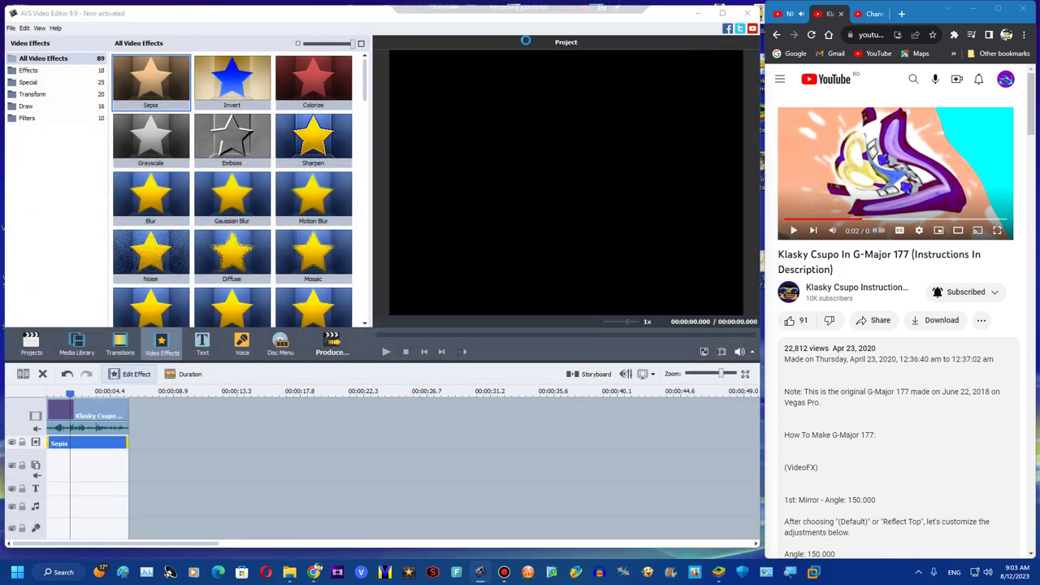
Step: Edit the Sepia effect on the timeline, setting green to 0 and raising blue for a pure blue tint
left_click(132, 374)
left_click_drag(472, 278, 504, 277)
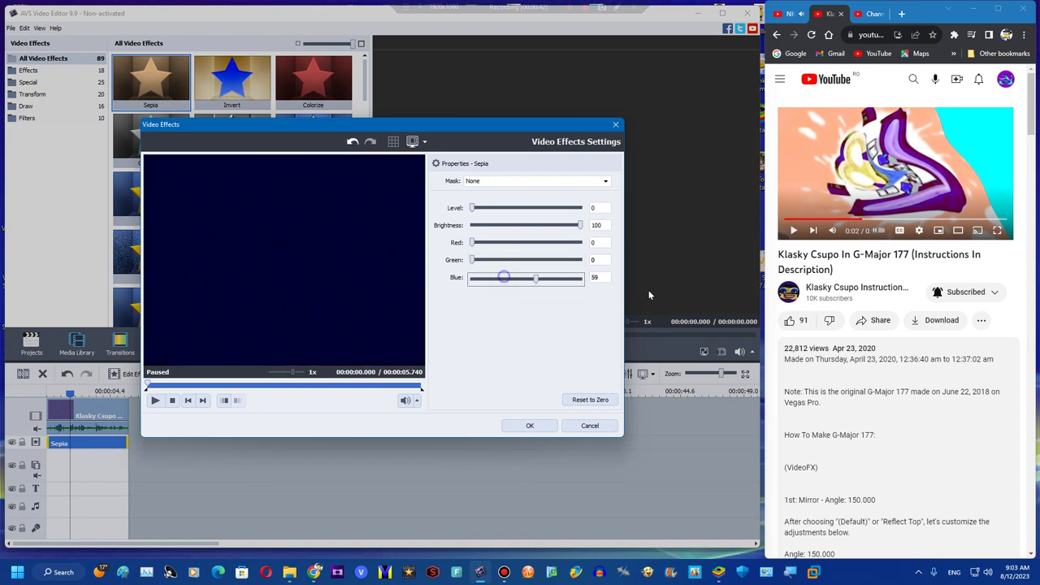
left_click(529, 425)
Step: Export the blue-tinted video as a WMV file named Untitled2 in L:\My User Videos v2 and open the output folder
left_click(332, 345)
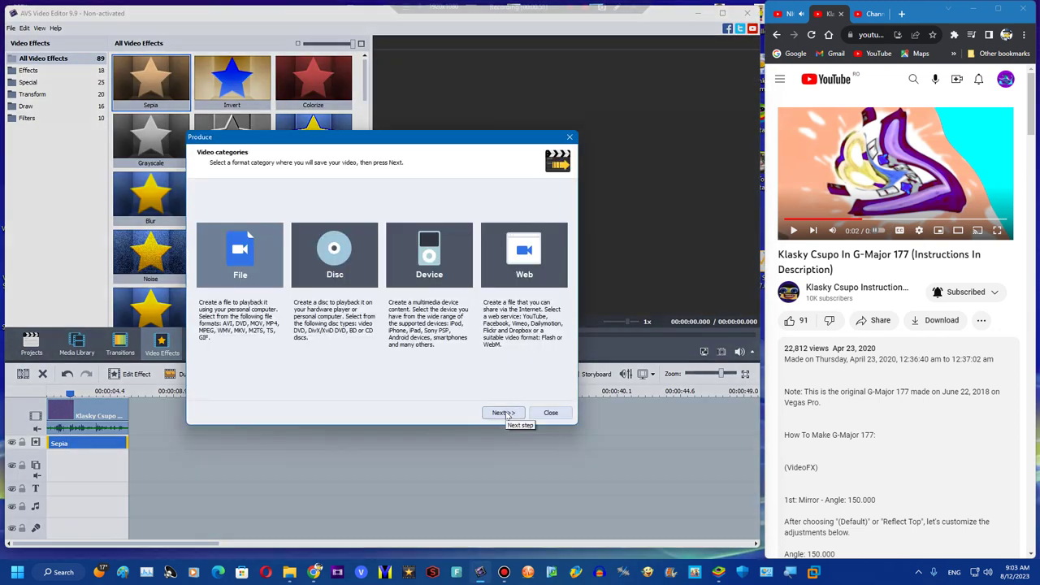
left_click(504, 413)
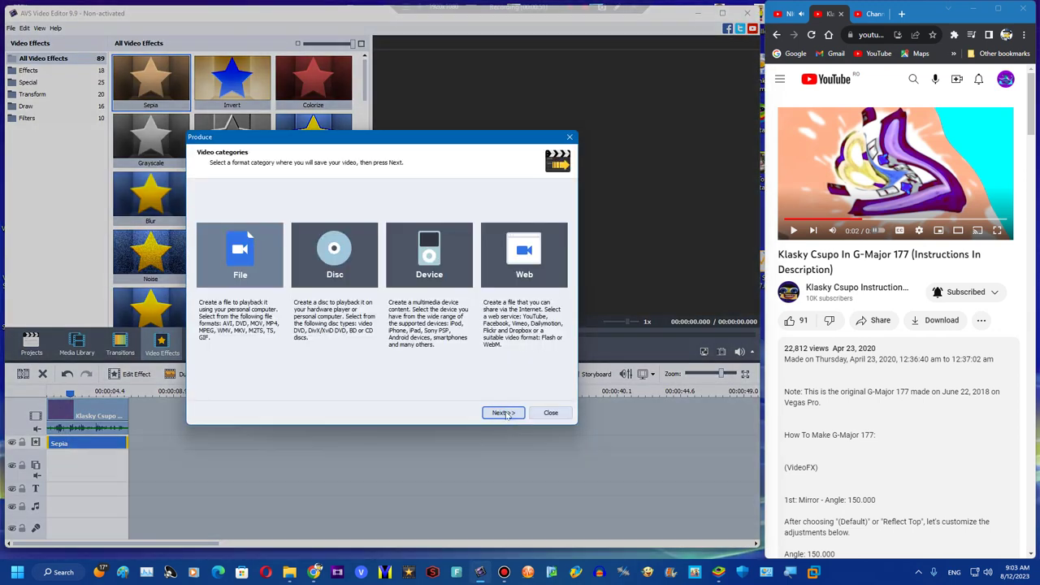
left_click(504, 413)
double_click(467, 236)
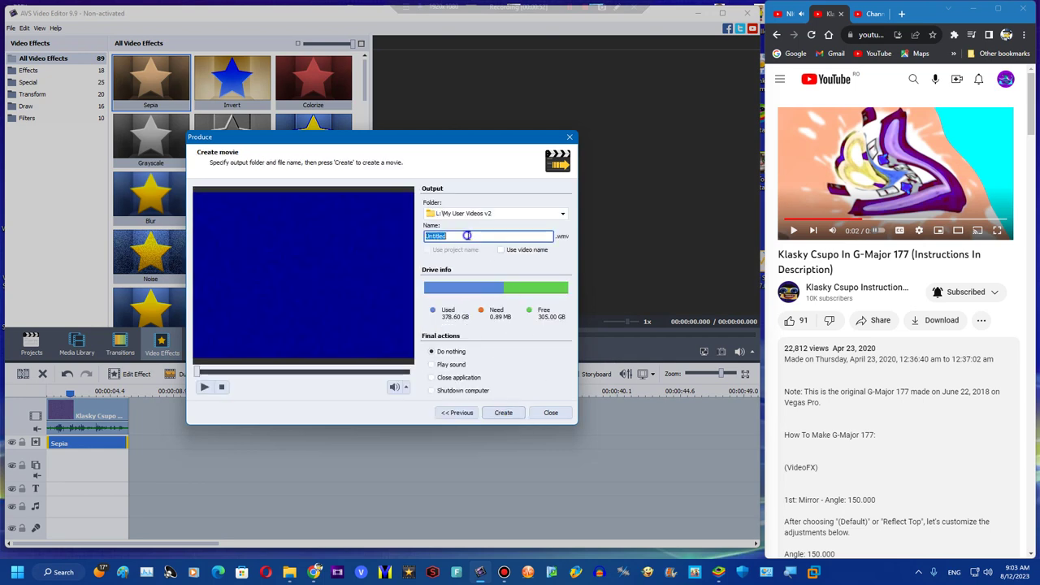
left_click(504, 413)
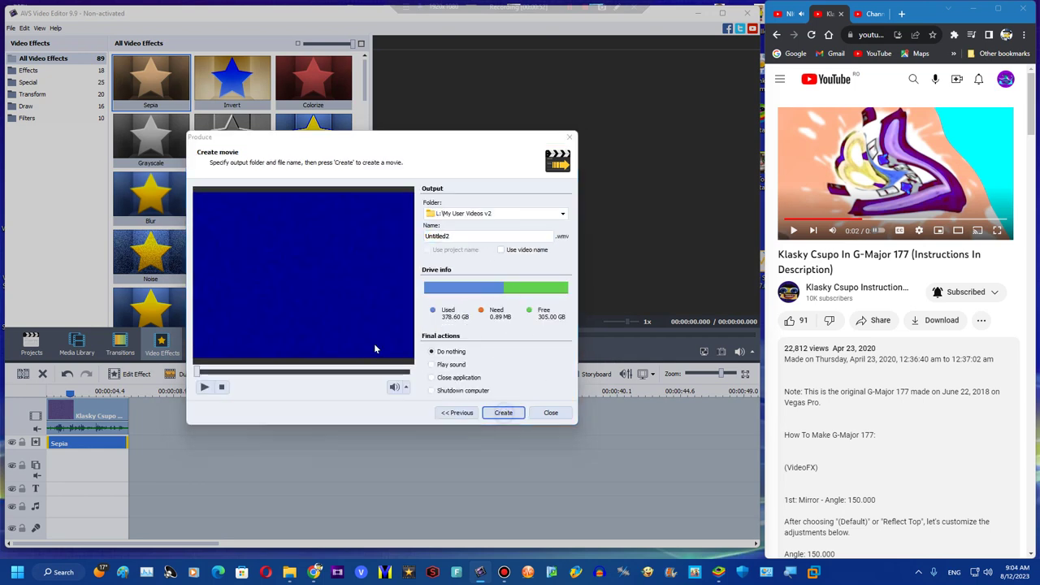
left_click(332, 336)
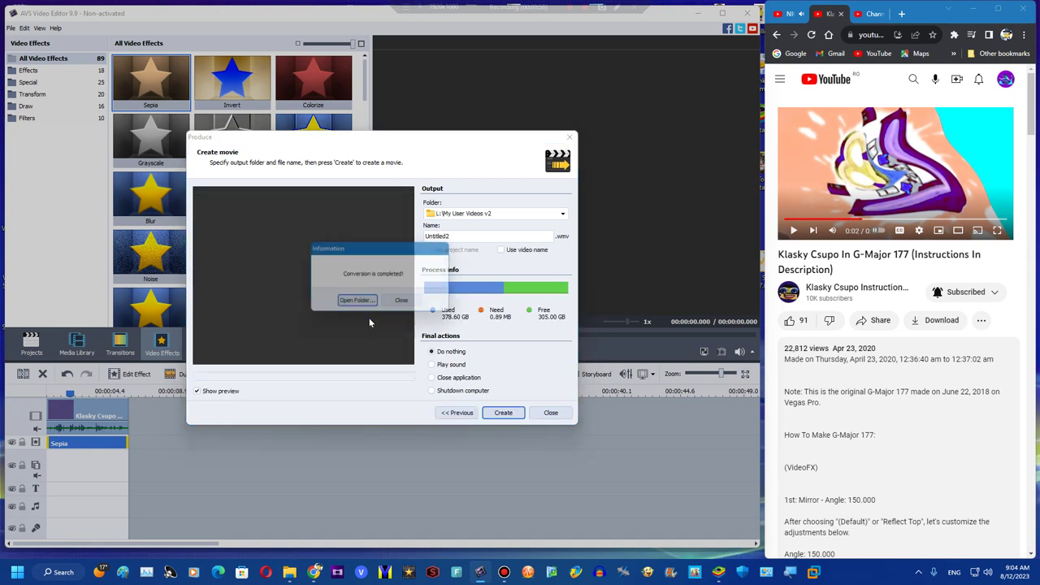
left_click(362, 305)
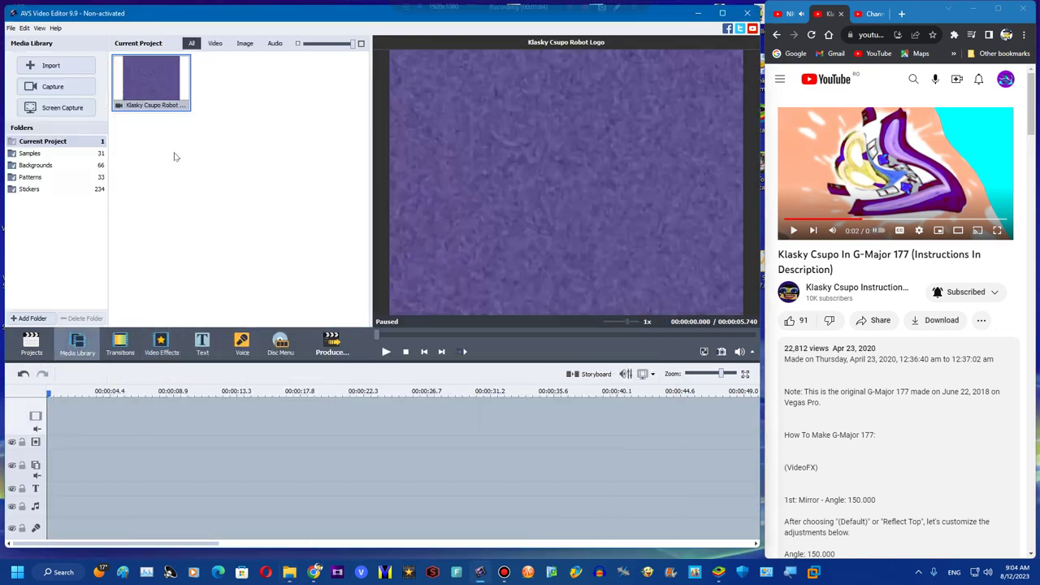
Step: Import the Untitled, Untitled1 and Untitled2 clips from the My User Videos v2 folder and put Untitled on the main video track
left_click(289, 571)
left_click(270, 512)
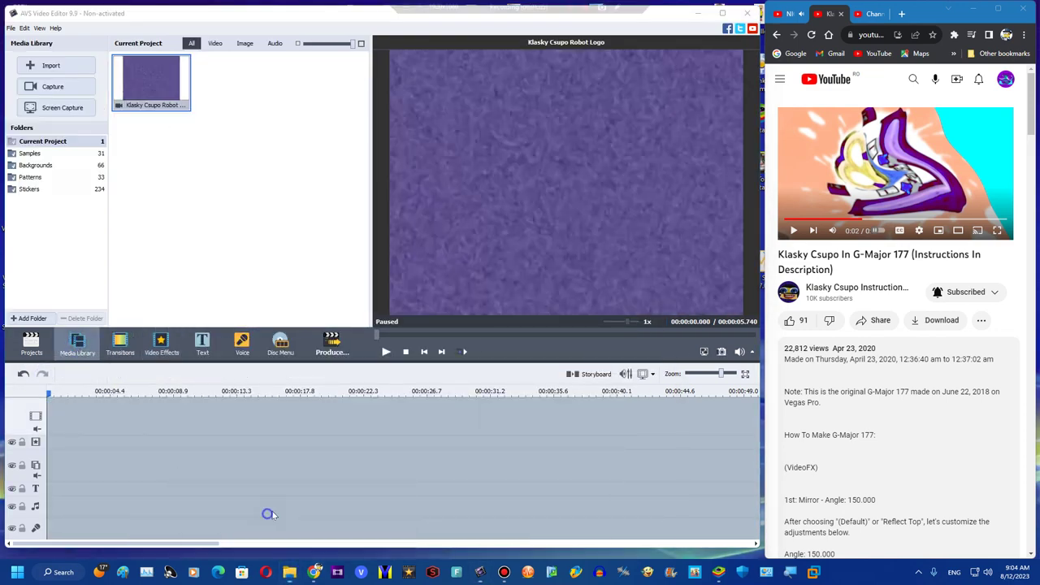
left_click(591, 157)
mouse_move(290, 572)
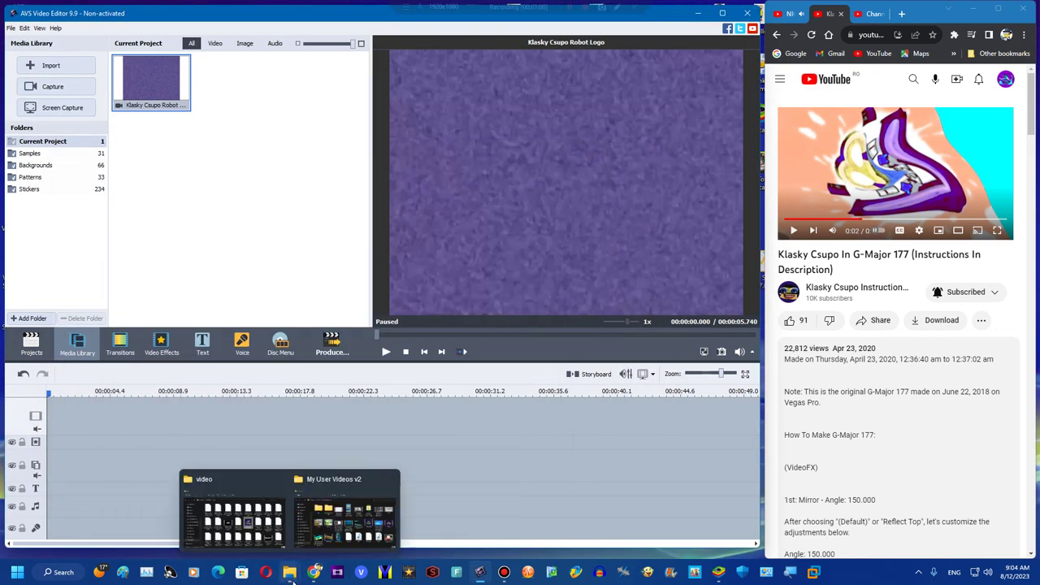
left_click(343, 507)
scroll(493, 396, "down", 5)
left_click_drag(426, 412, 589, 351)
left_click_drag(455, 367, 85, 443)
Step: Place Untitled1 at the start of the overlay track, add a second overlay line and put Untitled2 on it
left_click_drag(314, 81, 89, 472)
right_click(159, 470)
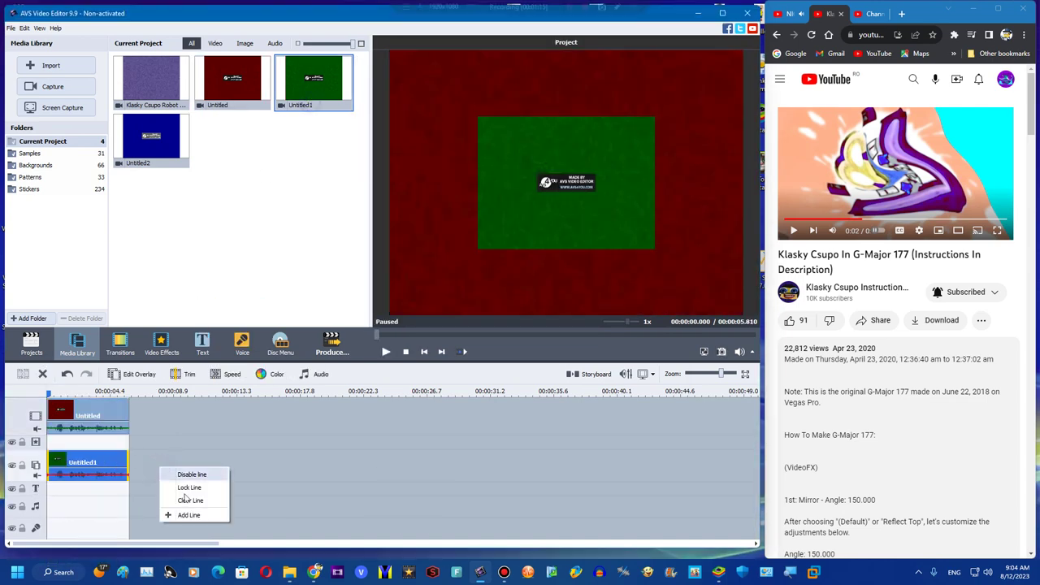
left_click(184, 512)
left_click_drag(151, 140, 59, 488)
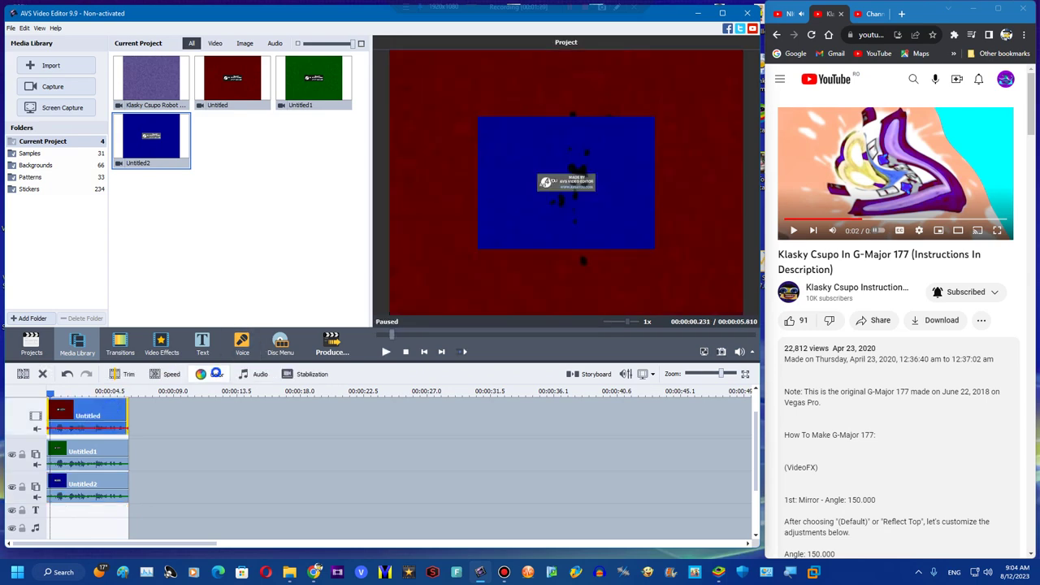
Step: Set the color correction hue to -120 for the main Untitled clip and 120 for the Untitled2 overlay
left_click(216, 374)
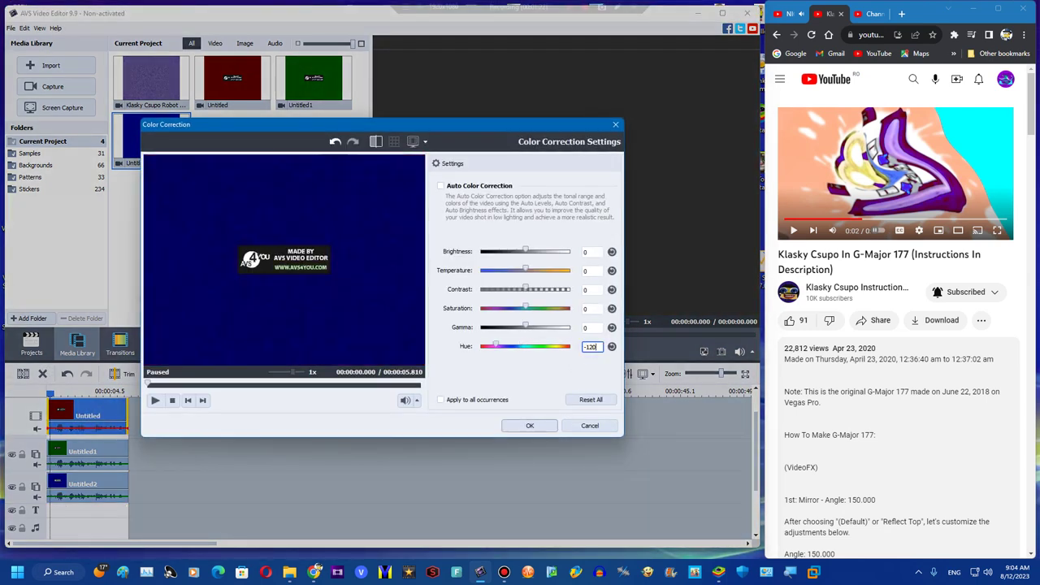
left_click(529, 425)
left_click(100, 485)
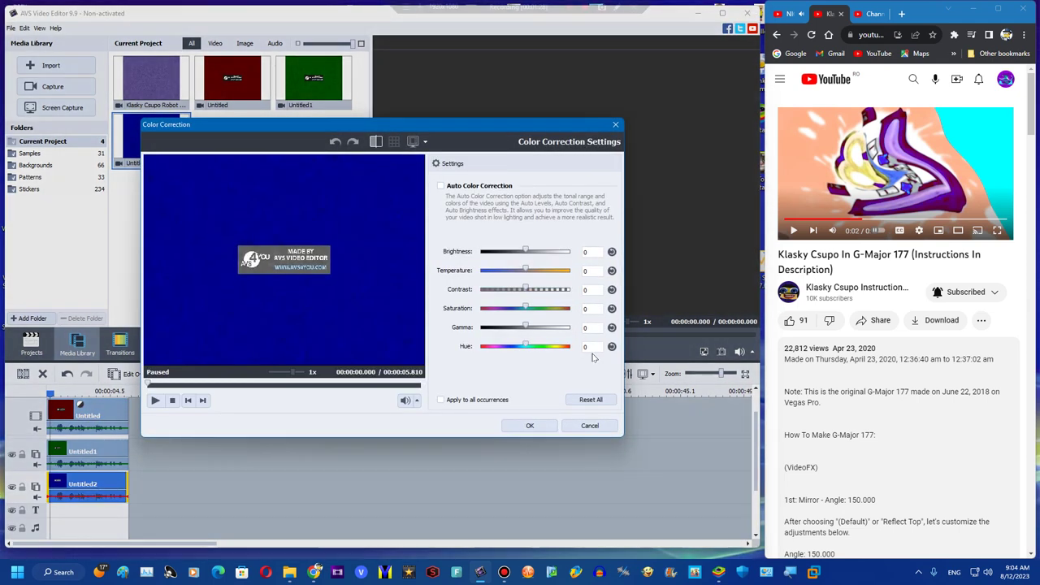
type("0")
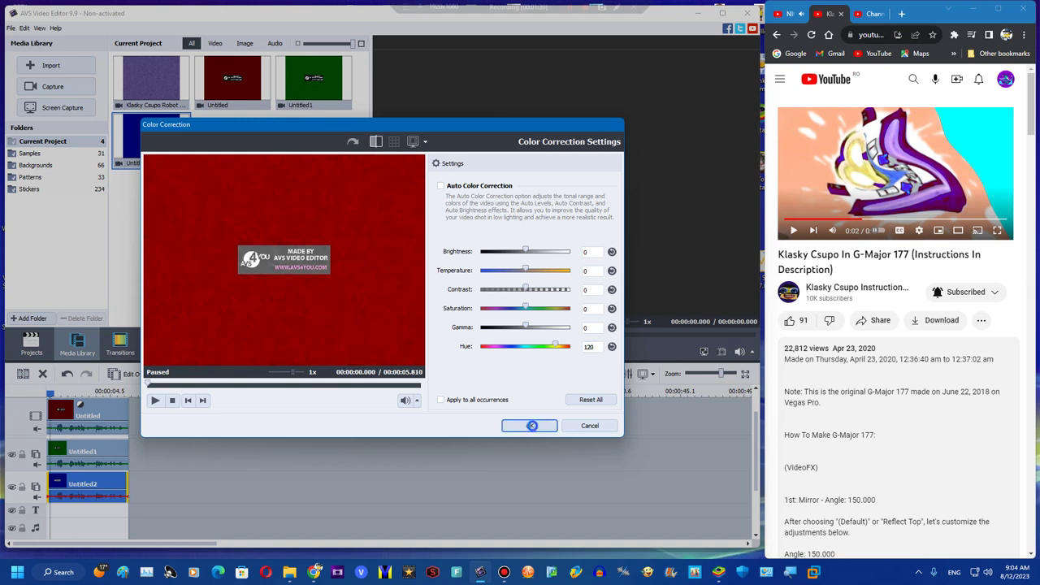
left_click(532, 425)
Step: Set the Untitled1 overlay's transparency to 50, enlarge it to fill the whole frame and preview the blend
left_click(89, 451)
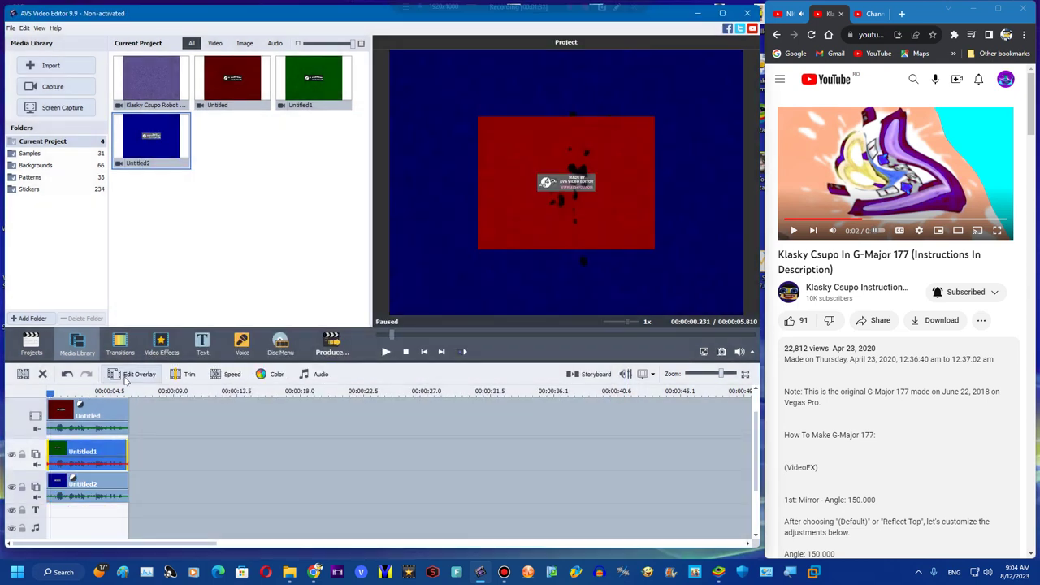
left_click(134, 374)
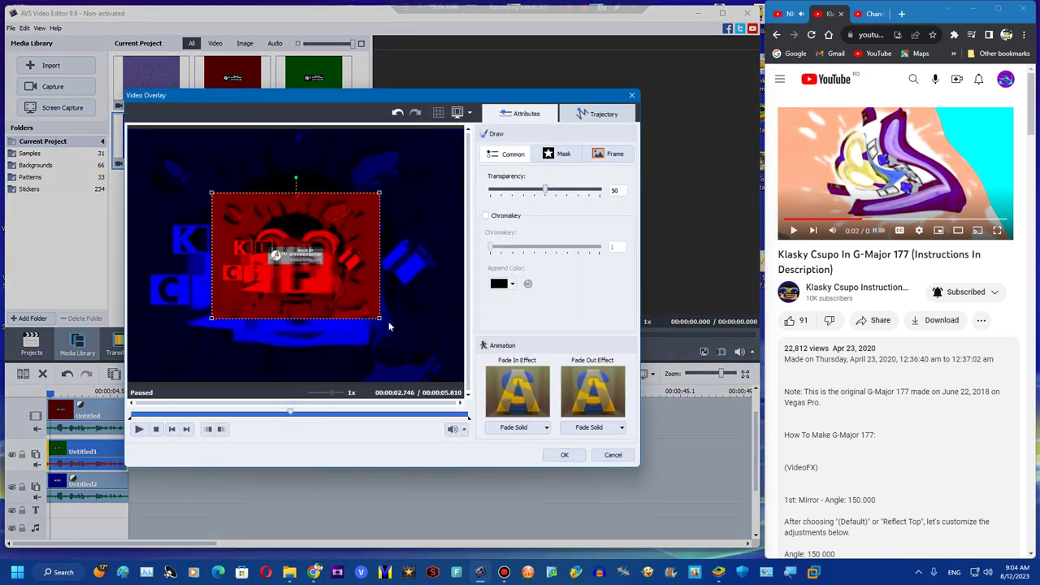
left_click_drag(379, 319, 451, 399)
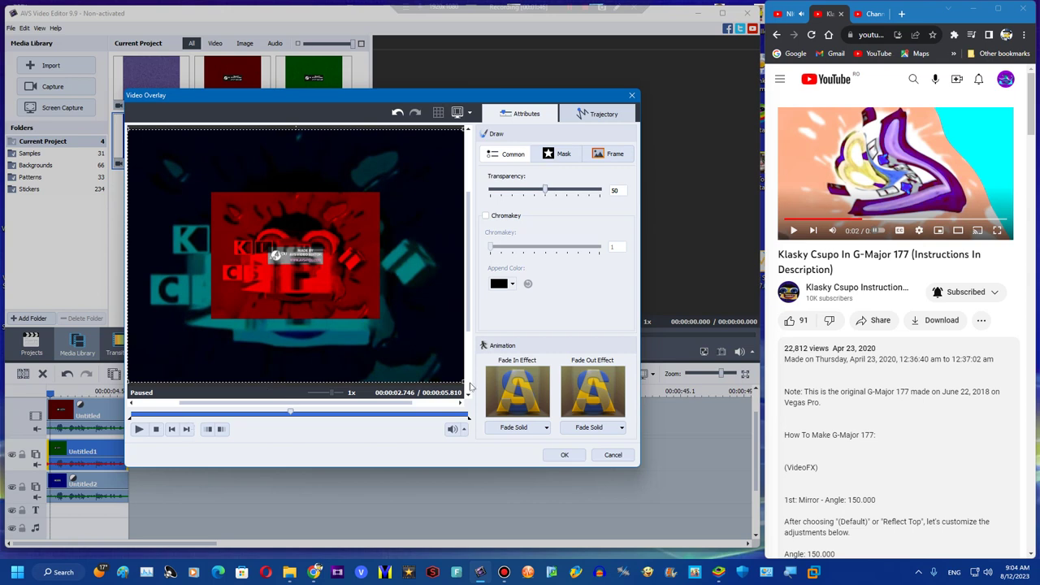
left_click(139, 428)
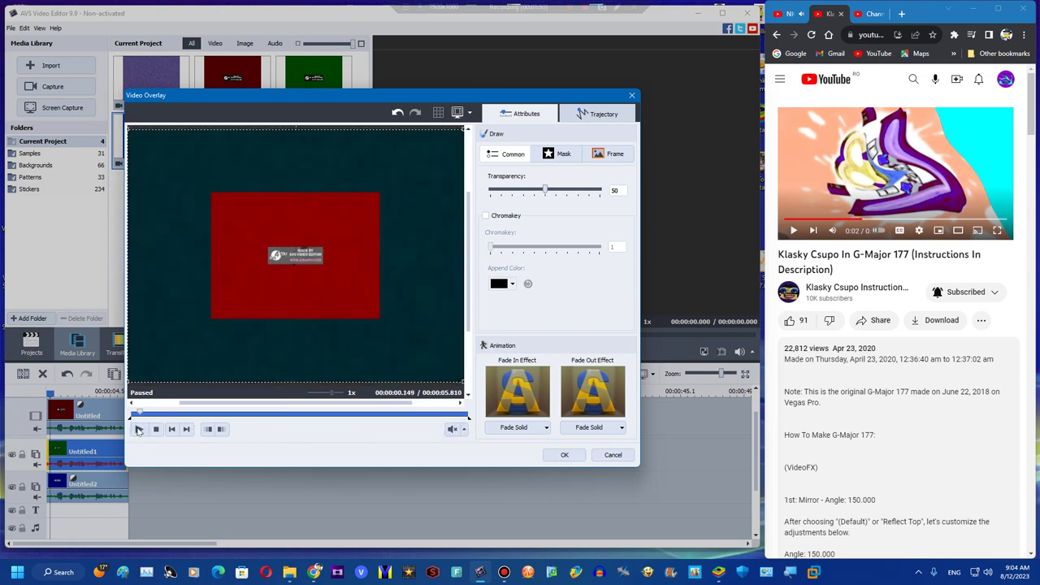
left_click(564, 455)
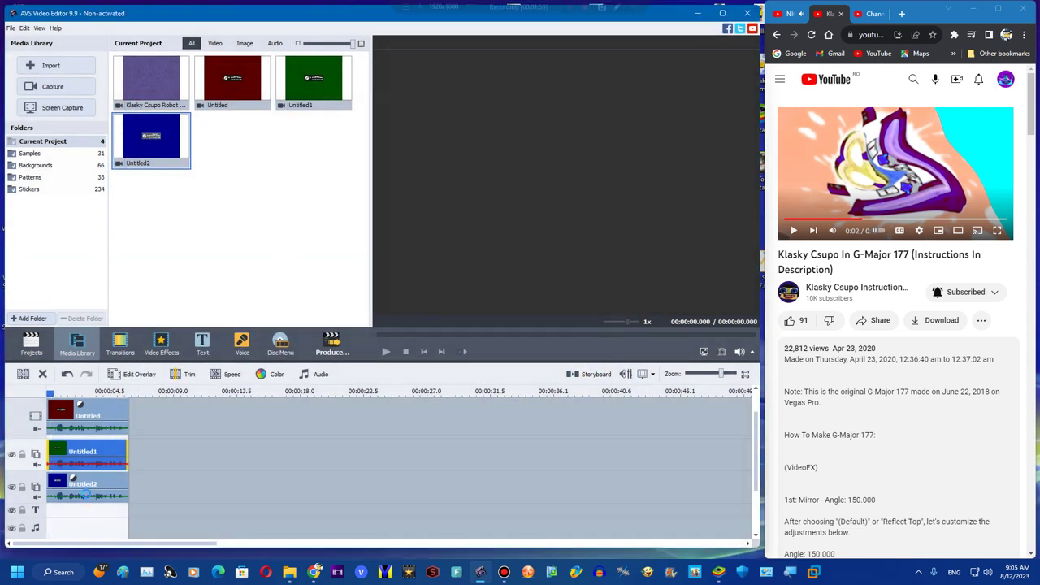
Step: Set the Untitled2 overlay's transparency to 66, stretch it over the full frame and check the blend at several points
left_click(156, 373)
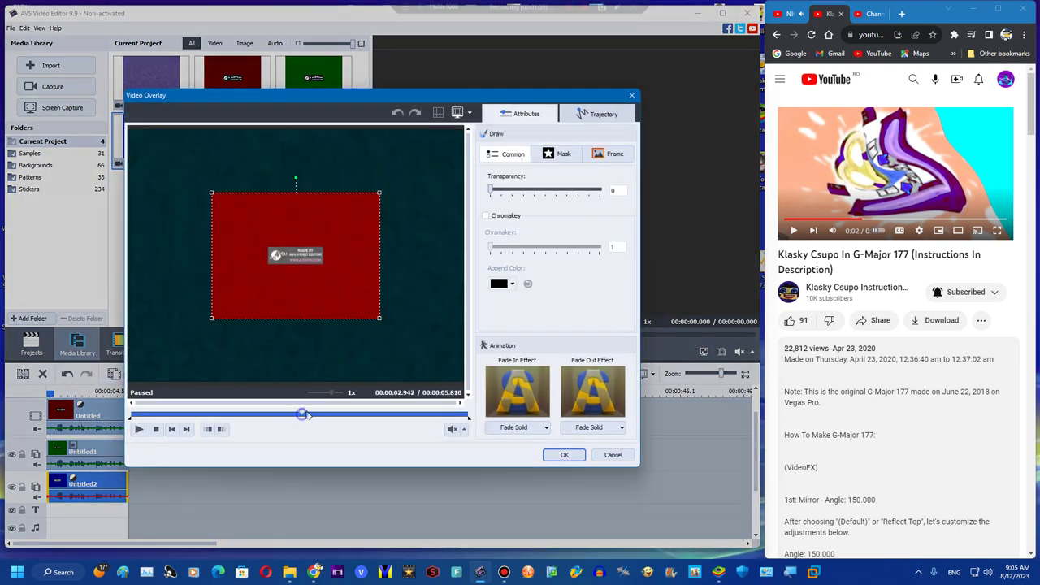
left_click_drag(491, 189, 562, 195)
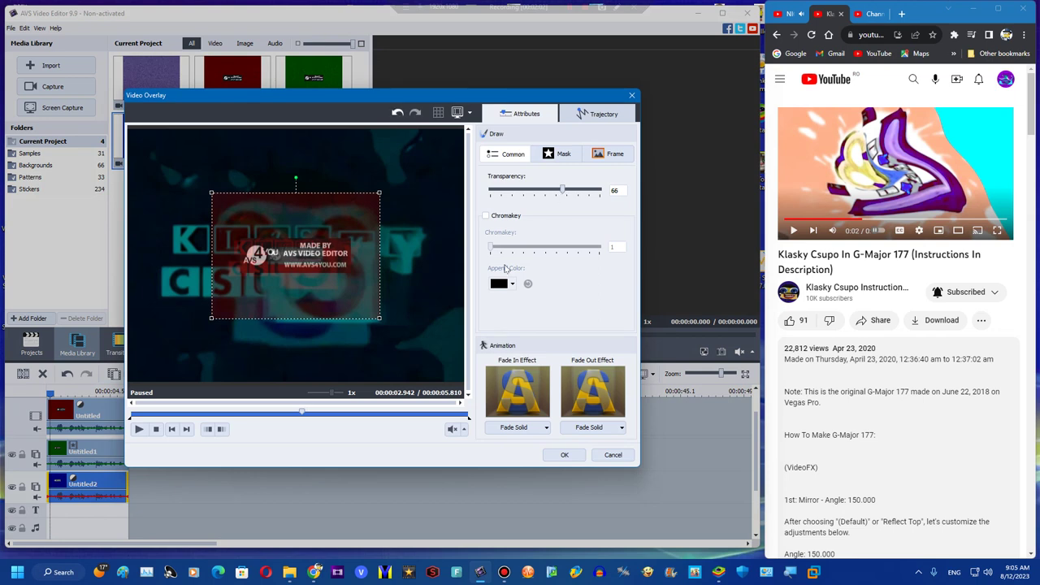
left_click_drag(379, 318, 466, 383)
left_click(244, 416)
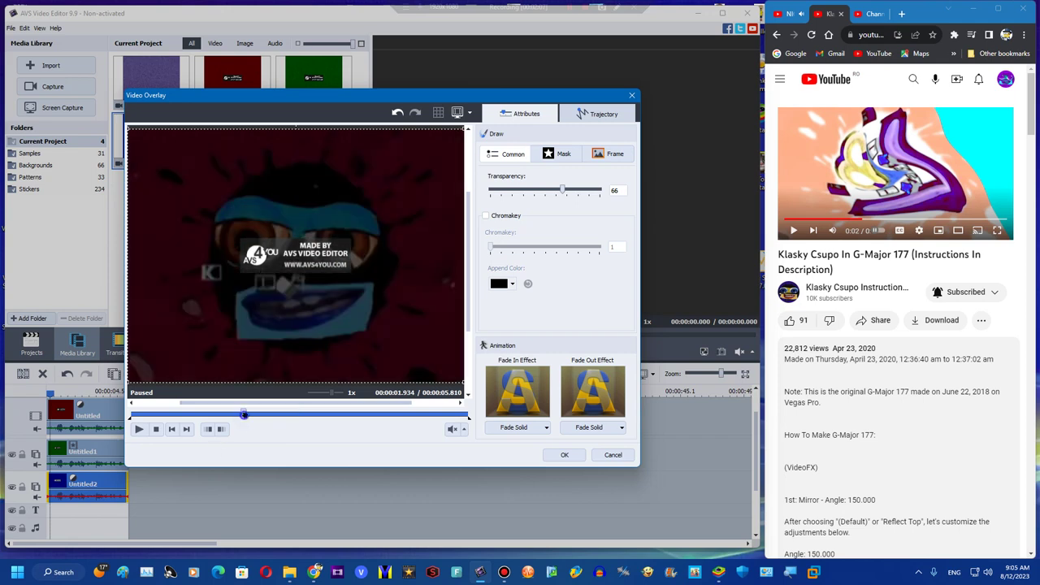
left_click_drag(257, 408, 399, 414)
left_click(564, 454)
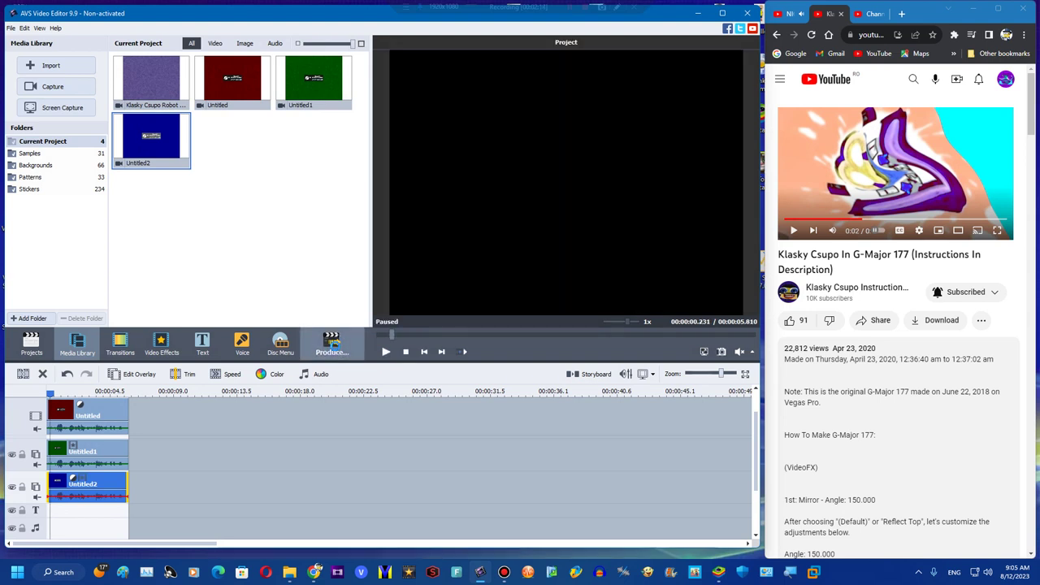
Step: Open the YouTube home page in a new browser tab
middle_click(830, 82)
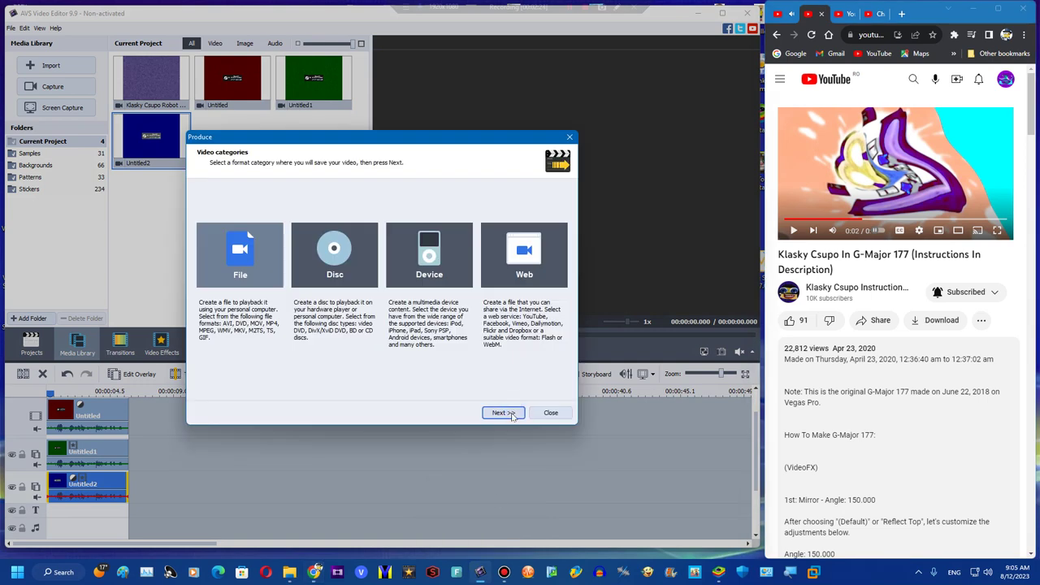
Step: Export the blended project as a WMV file named Untitled3 in the L:\My User Videos v2 folder
left_click(504, 413)
left_click(501, 413)
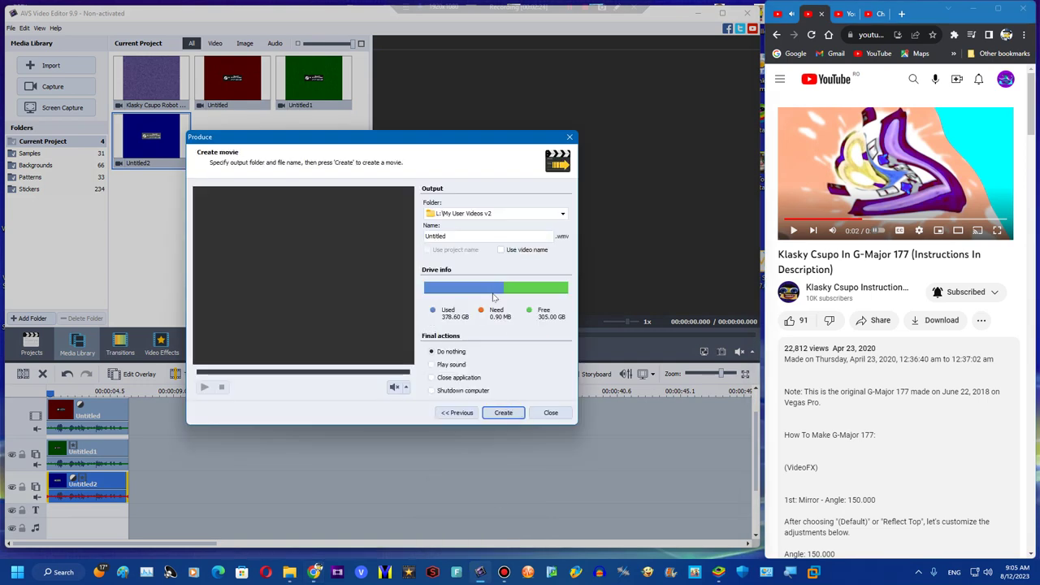
left_click(455, 236)
left_click(518, 413)
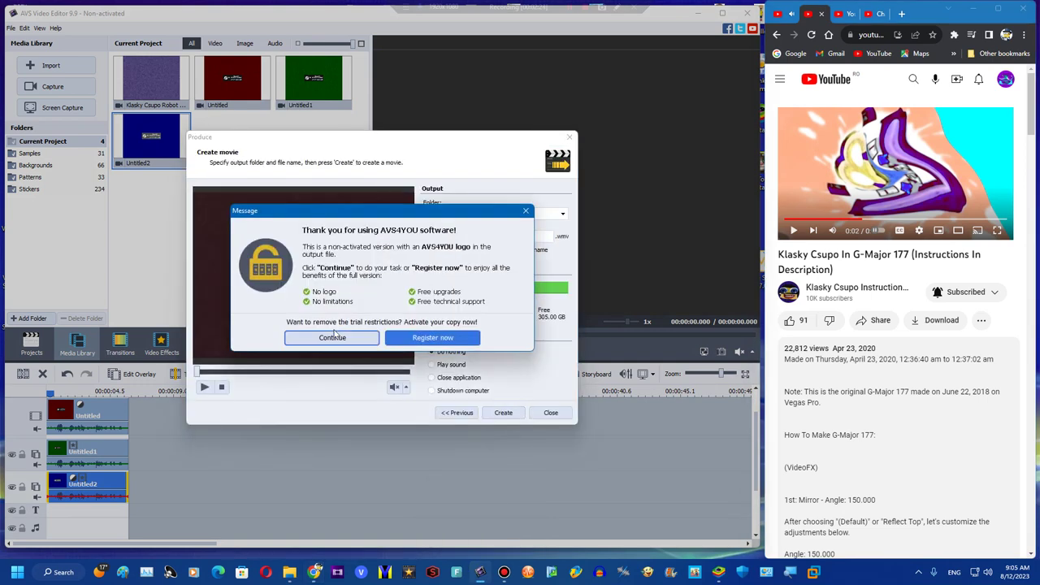
left_click(333, 337)
Step: Search YouTube for "how to make klasky csupo 2001 effects avs" and open the exported video's folder
left_click(849, 14)
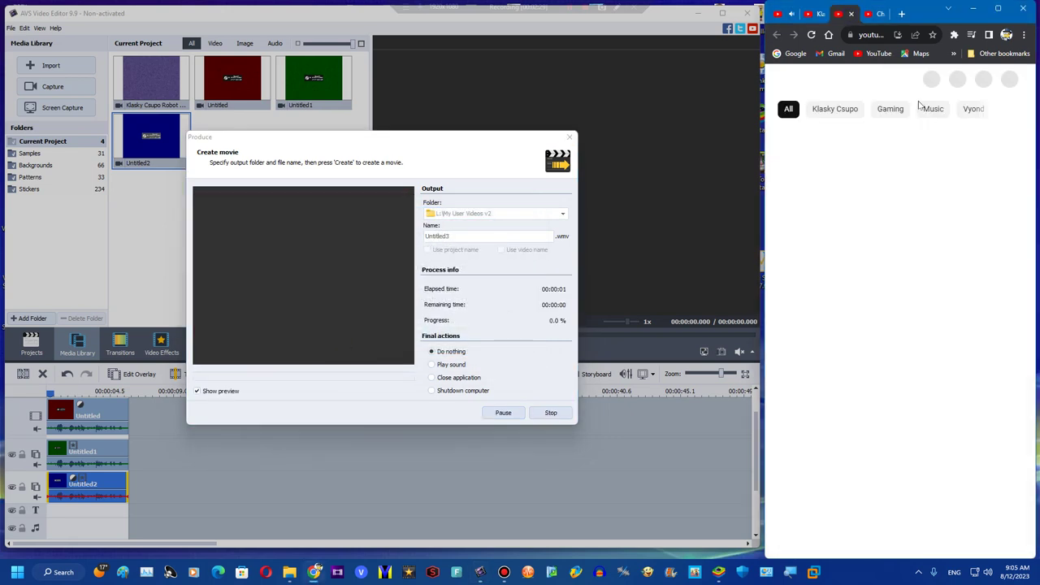
left_click(910, 79)
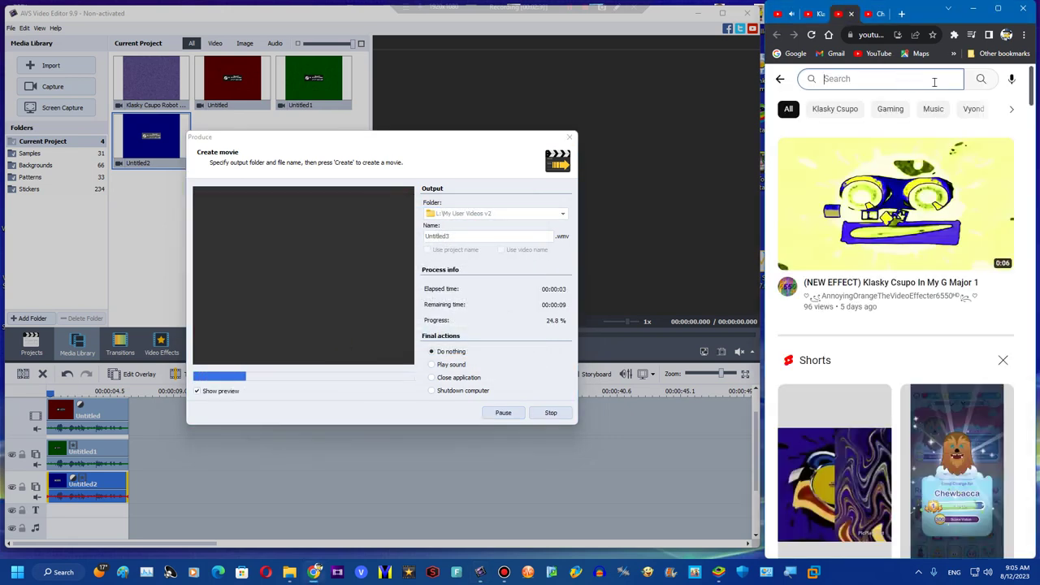
type("how to make kls")
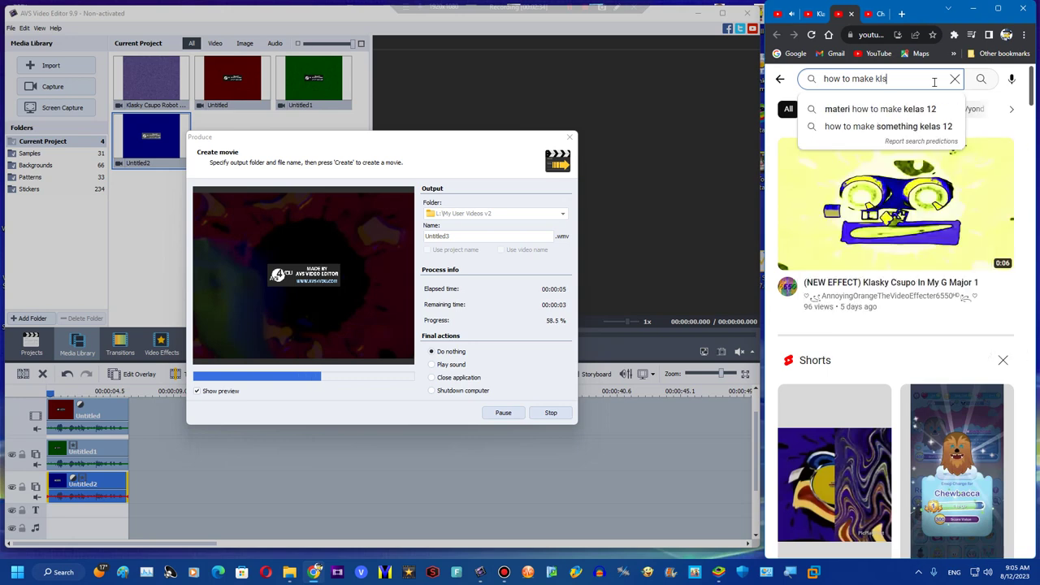
key("BackSpace")
type("asky csupo")
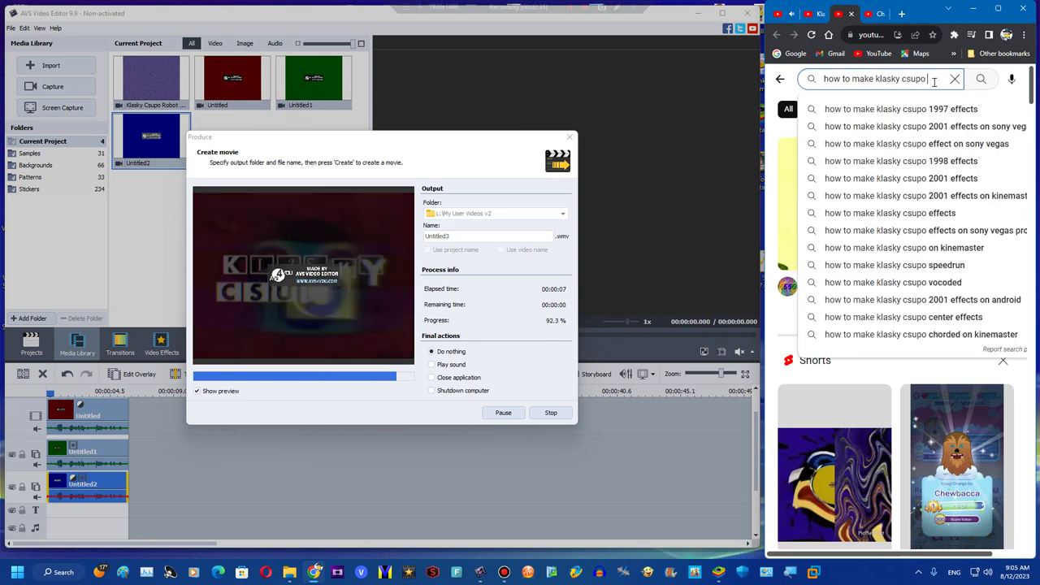
type(" 2001 effects av")
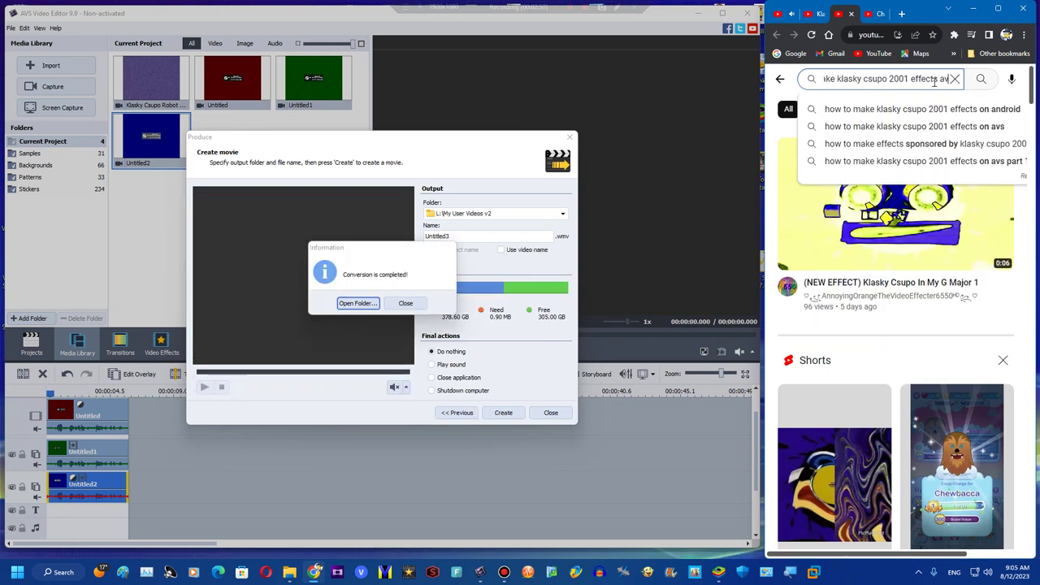
type("s")
key("Return")
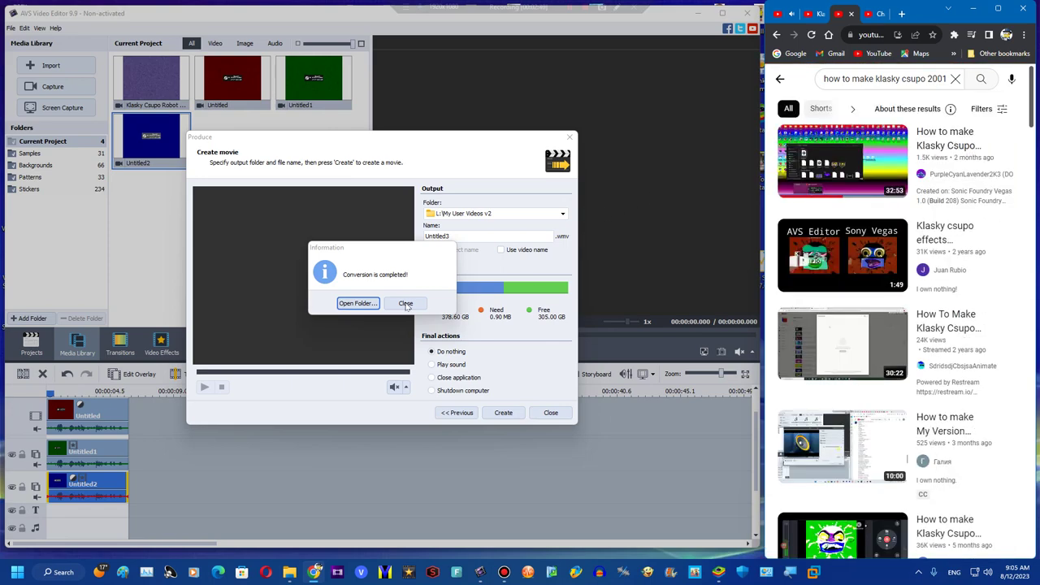
left_click(355, 303)
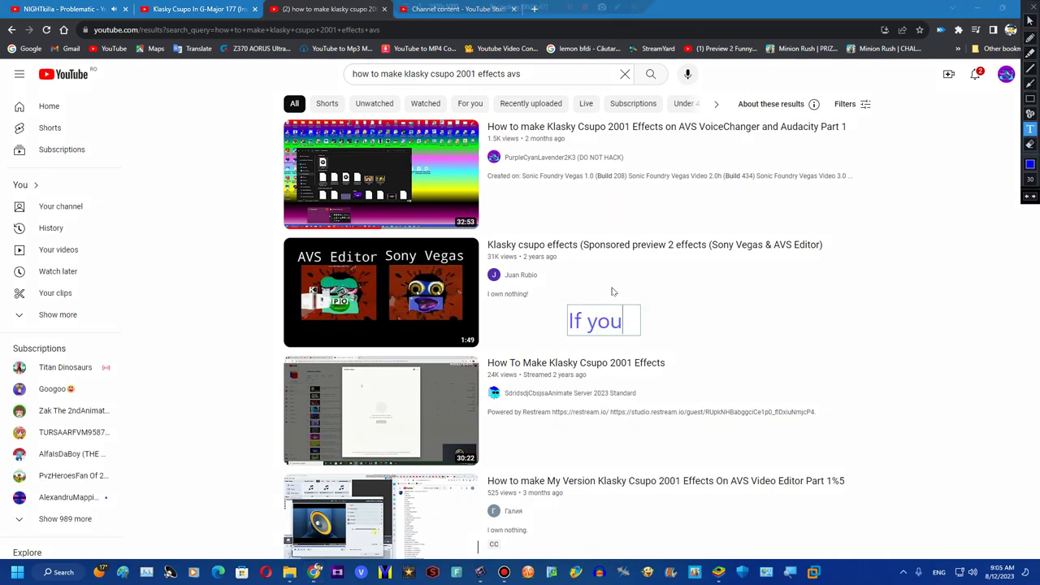
Step: Annotate the screen with "If you haven't watched the video, check it out right now." and close the annotation tools
type("'t")
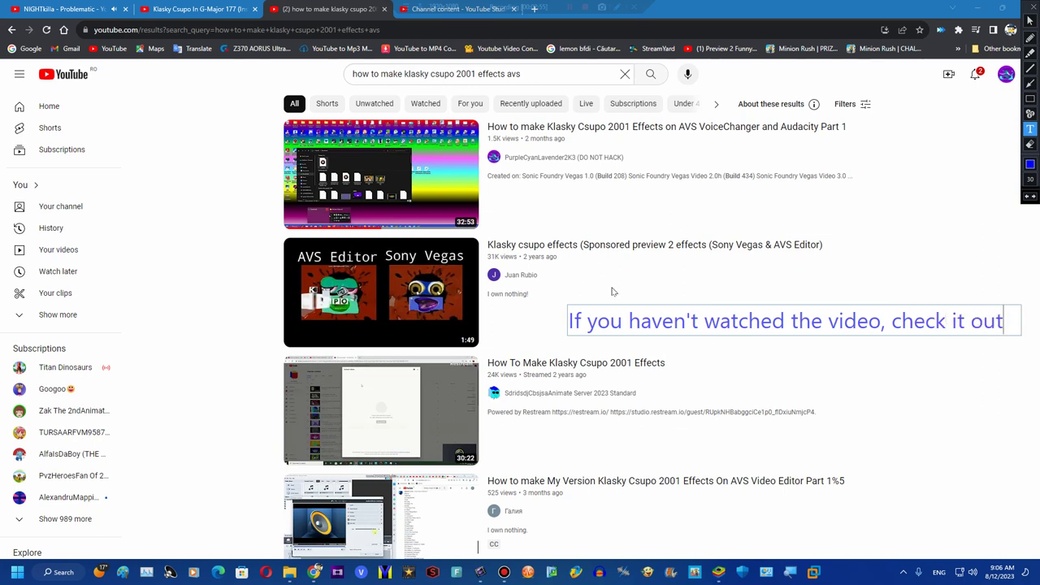
type("right now")
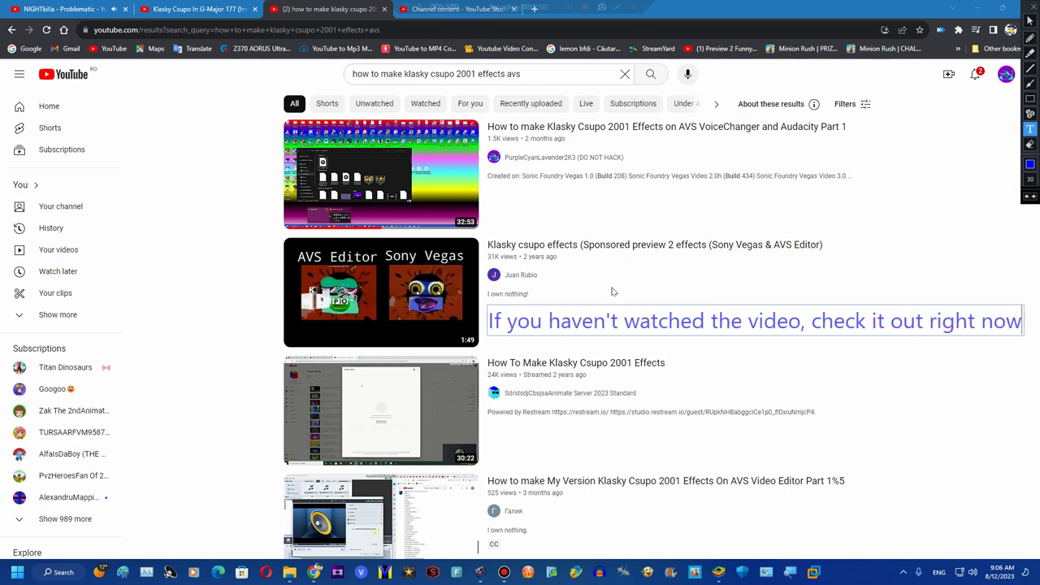
type(".")
left_click(610, 287)
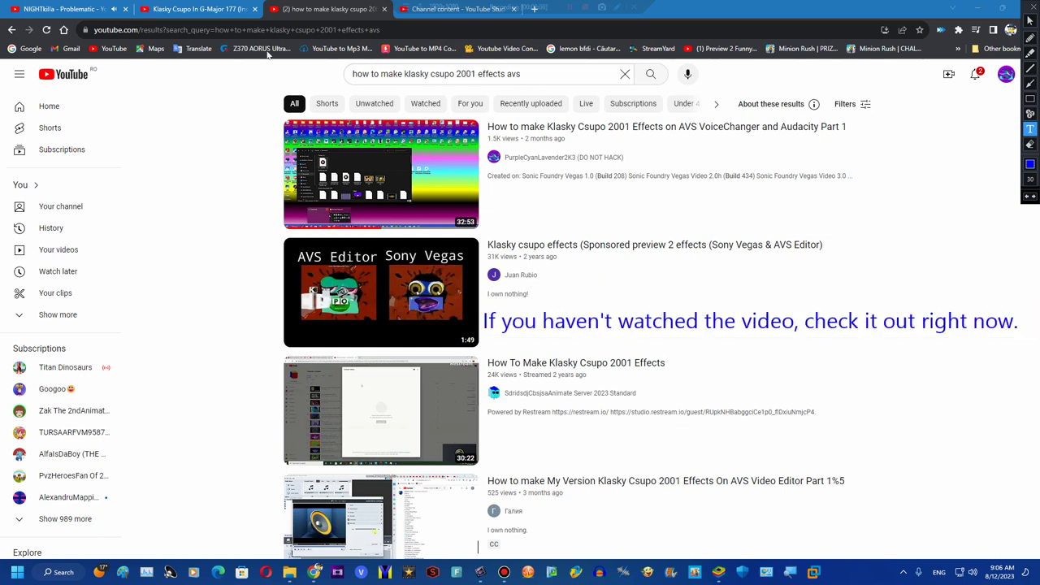
left_click(1035, 12)
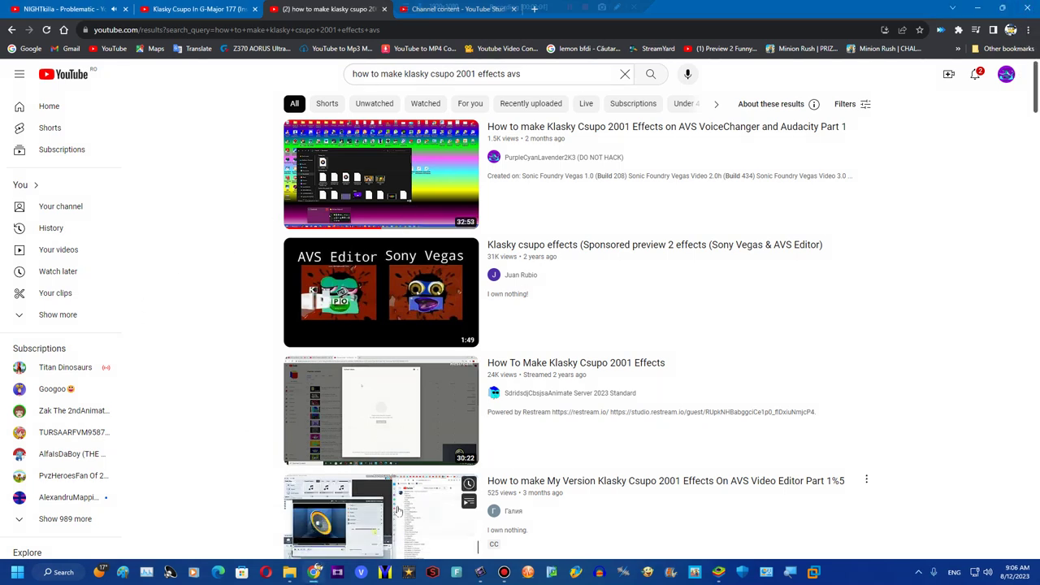
Step: Load "How to make My Version Klasky Csupo 2001 Effects On AVS Video Editor" into the first browser tab and browse the remaining search results
left_click_drag(75, 10, 76, 9)
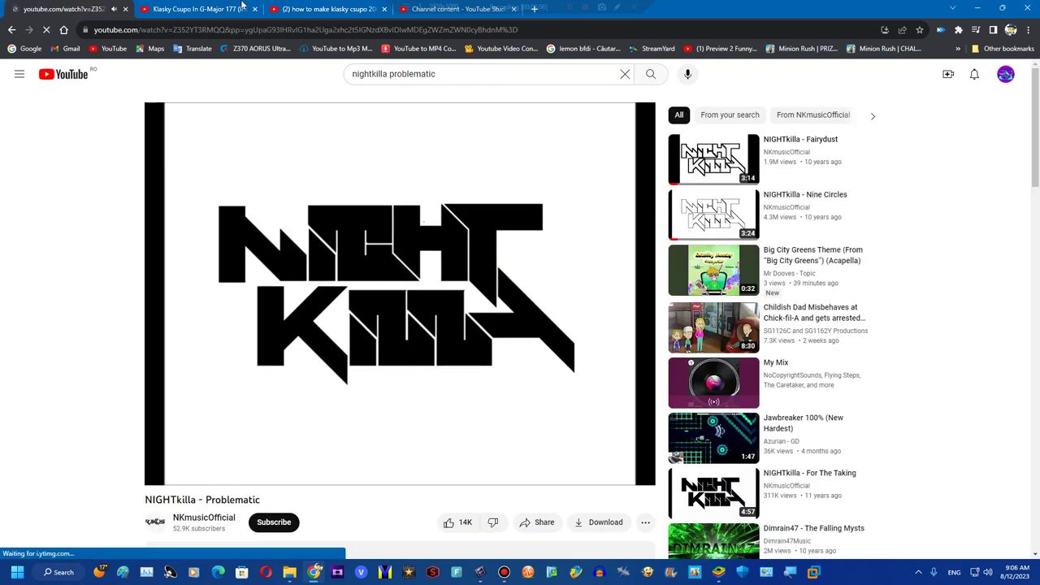
left_click(304, 8)
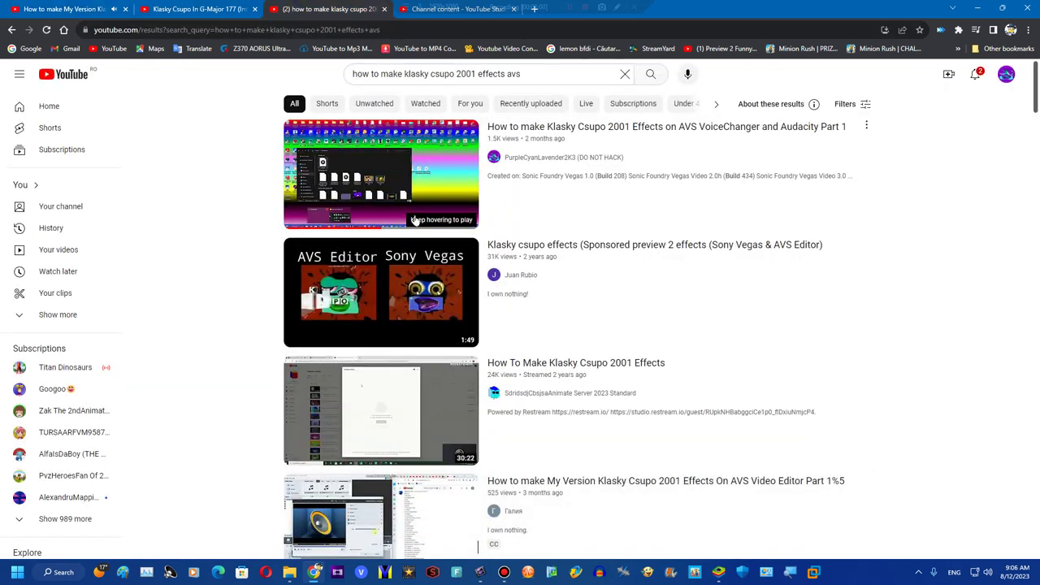
left_click_drag(1029, 98, 1016, 230)
Step: Search YouTube for "how to make klasky csupo 2001 effects avs part 3", then open and mute the first Part 3 video
left_click(536, 80)
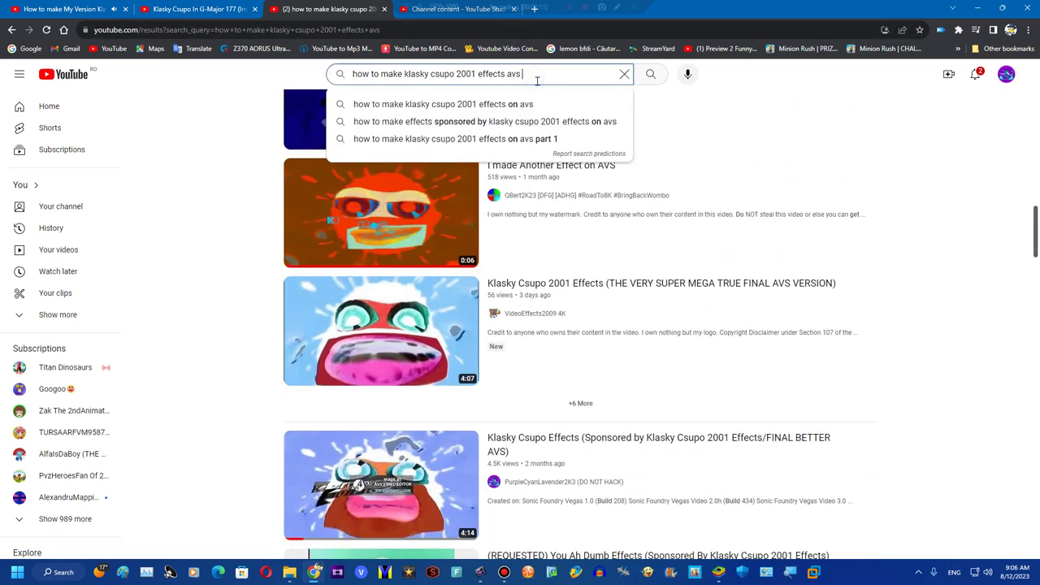
type("part")
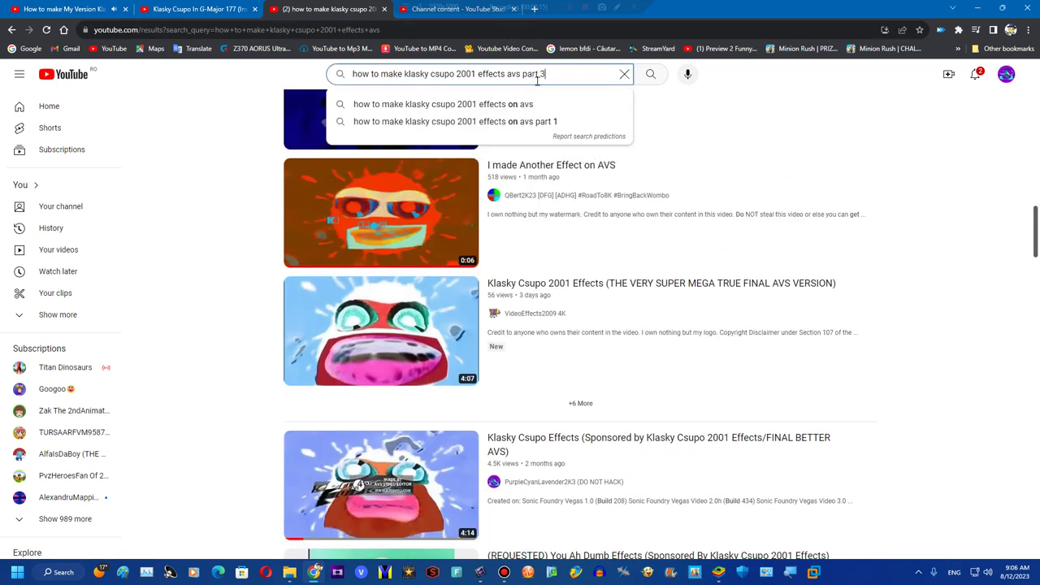
type(" 3")
key("Return")
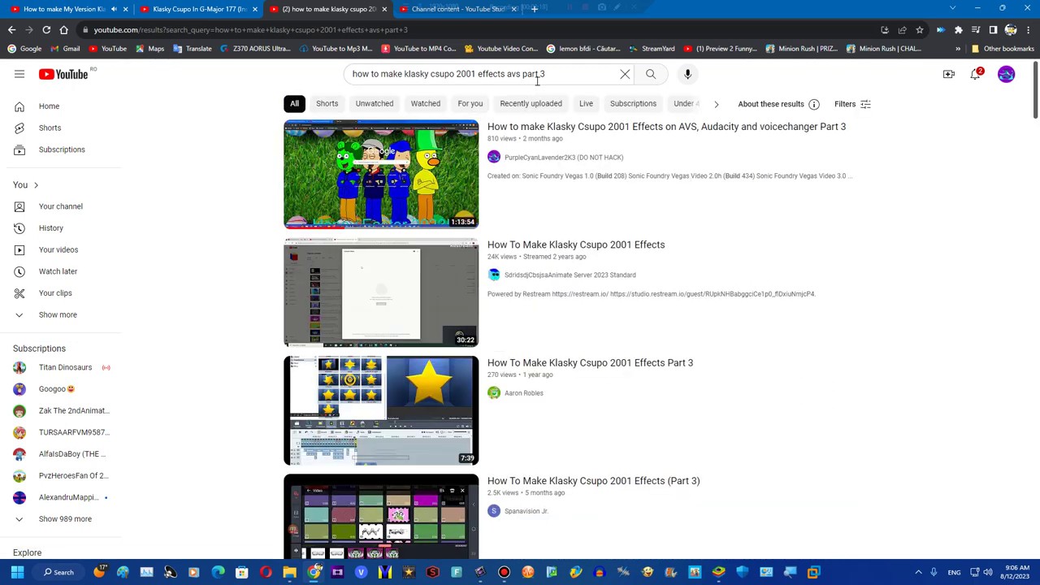
left_click(380, 180)
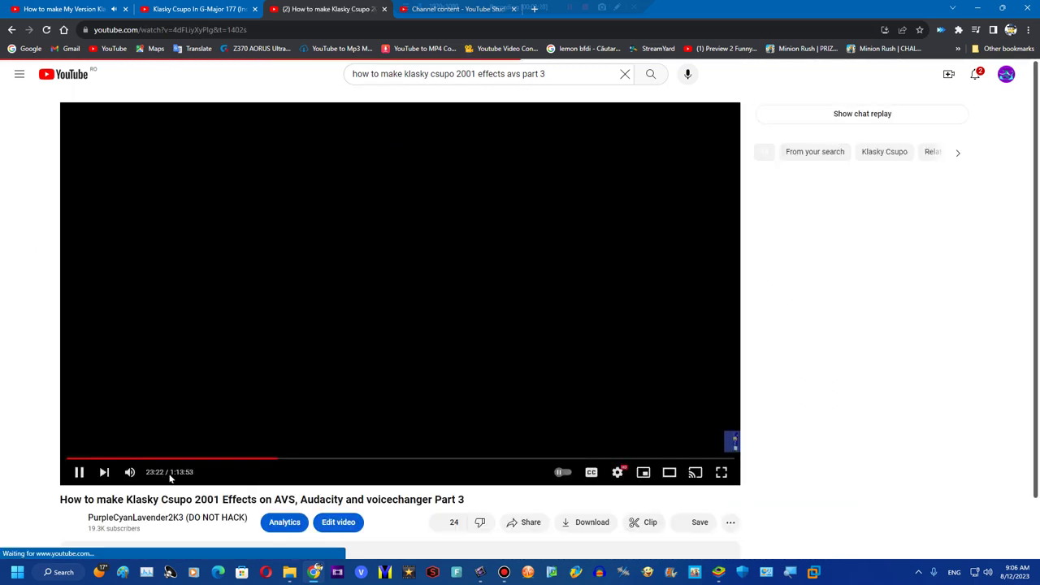
left_click(130, 472)
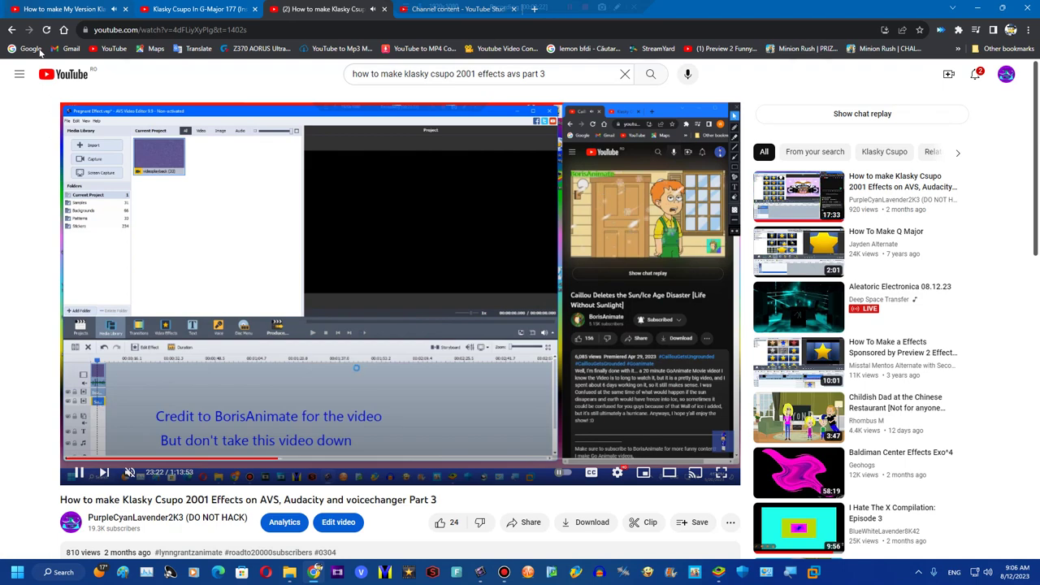
Step: Return to the original search results and open "How to make Klasky Csupo 2001 Effects on AVS VoiceChanger and Audacity Part 1"
left_click(12, 29)
left_click(12, 29)
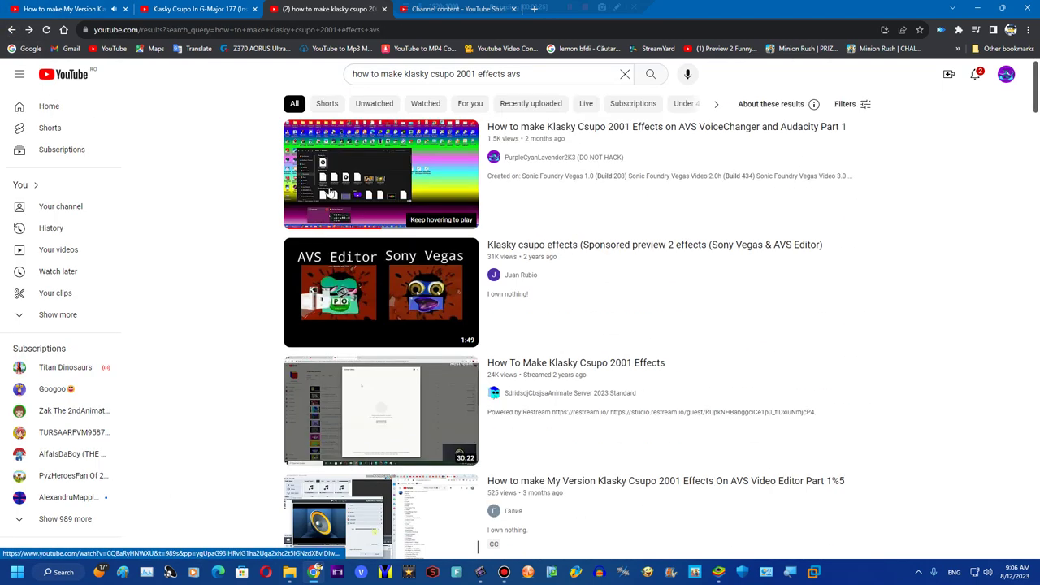
left_click(329, 192)
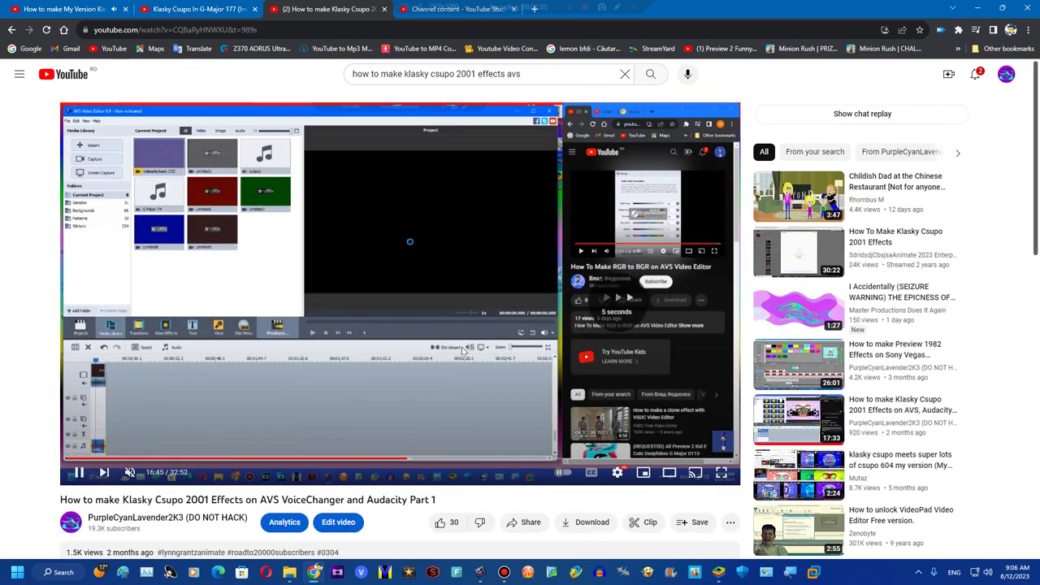
Step: Find the color correction settings in the Part 1 video, pausing at 16:21 in full screen to examine brightness and contrast, and return to the editor
key("Right")
key("Right")
key("Right")
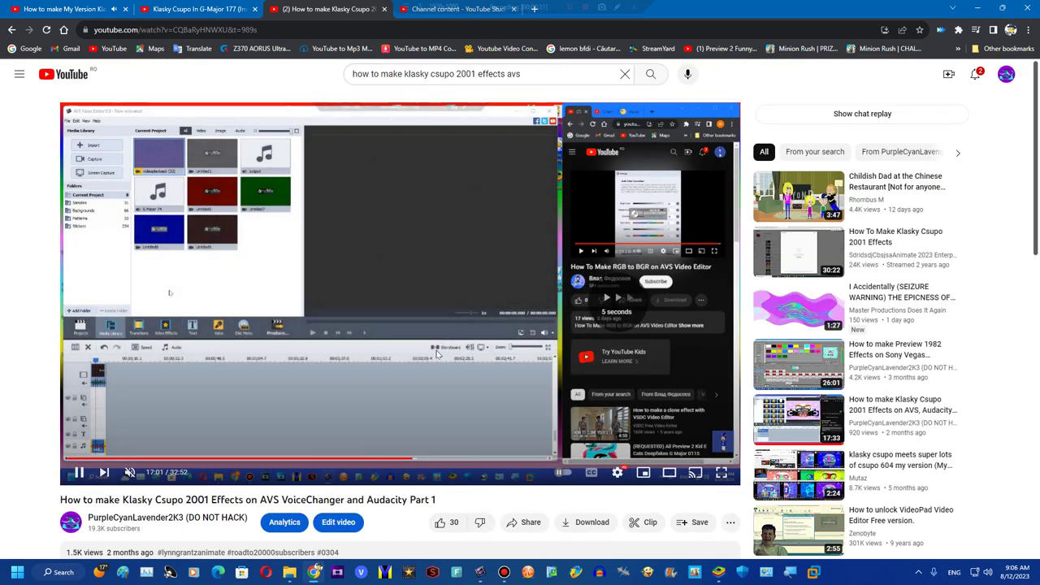
key("Left")
key("Left")
key("Left")
key("Left")
key("Left")
key("Left")
key("Left")
key("Left")
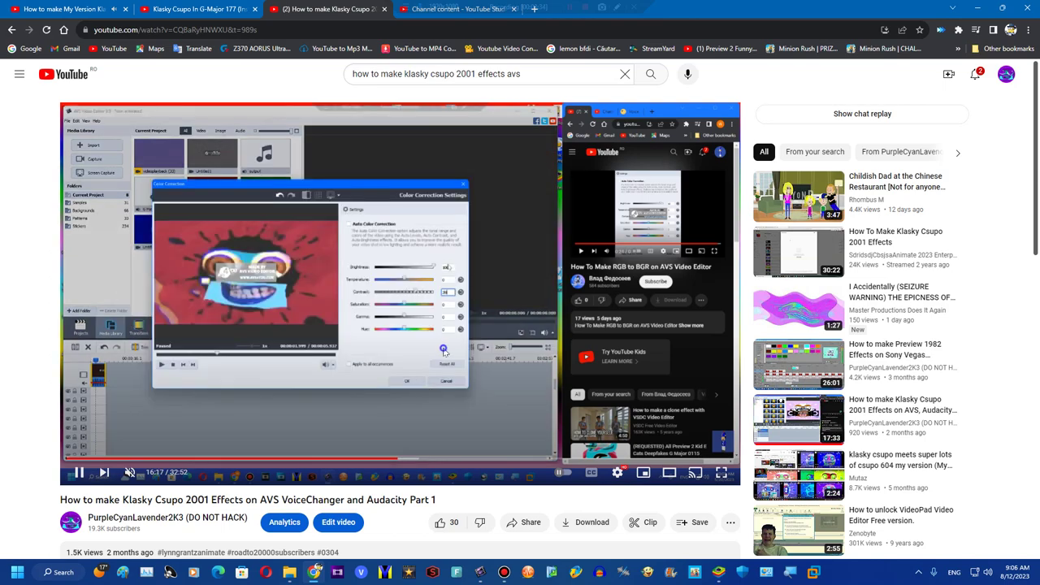
key("f")
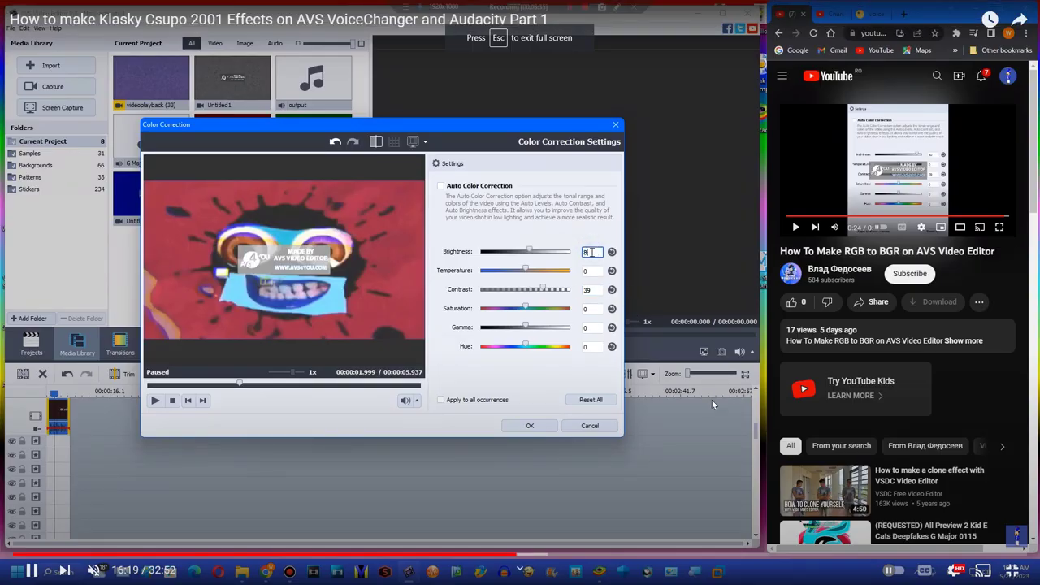
key("k")
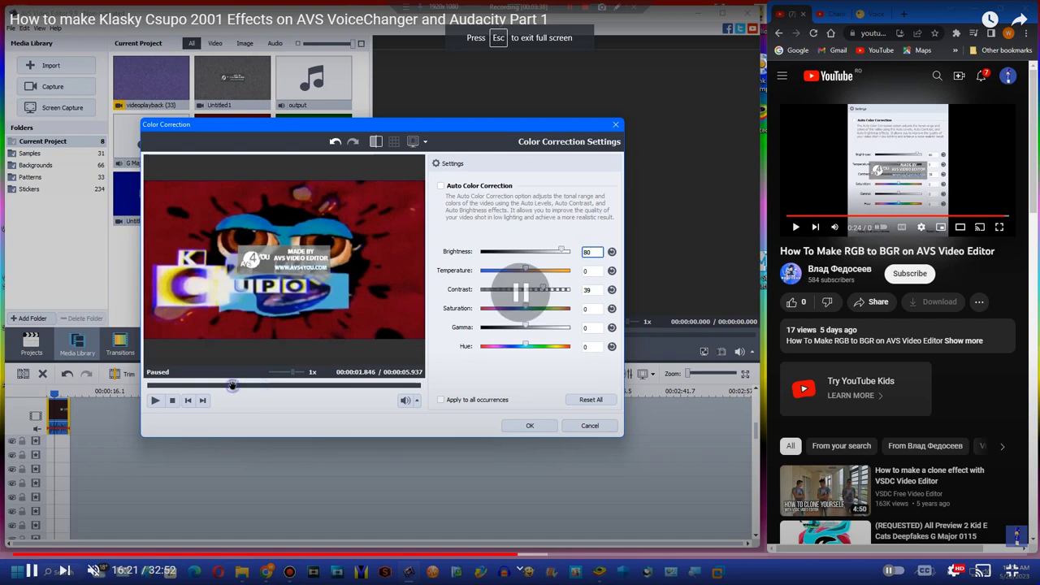
key("Escape")
left_click(1003, 9)
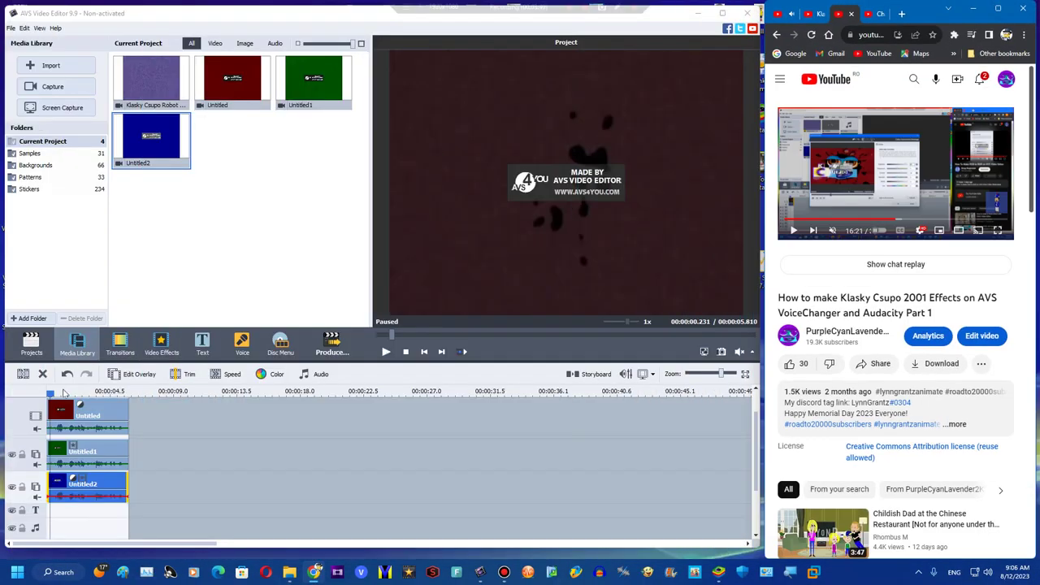
Step: Replace the timeline's clips with the exported Untitled3 video from the My User Videos v2 folder, placed on the main video track
left_click(79, 405)
left_click(43, 374)
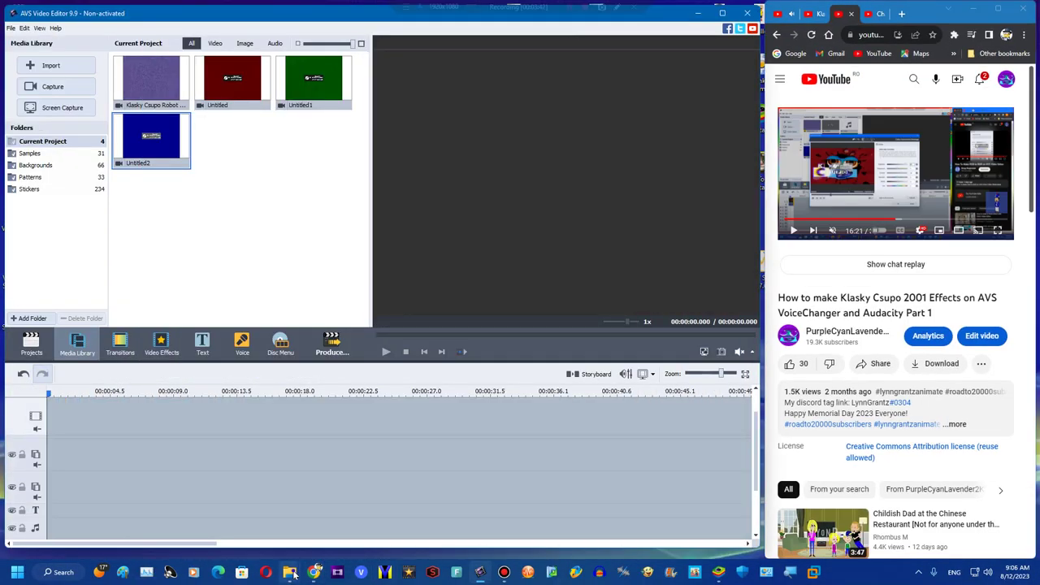
mouse_move(291, 573)
left_click(341, 512)
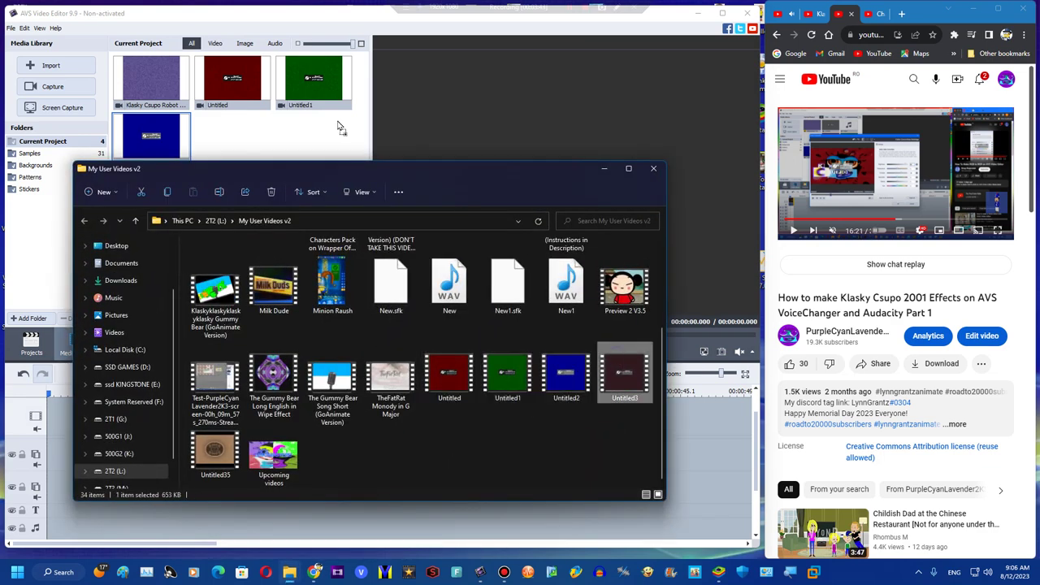
left_click_drag(338, 124, 335, 118)
left_click_drag(228, 146, 73, 418)
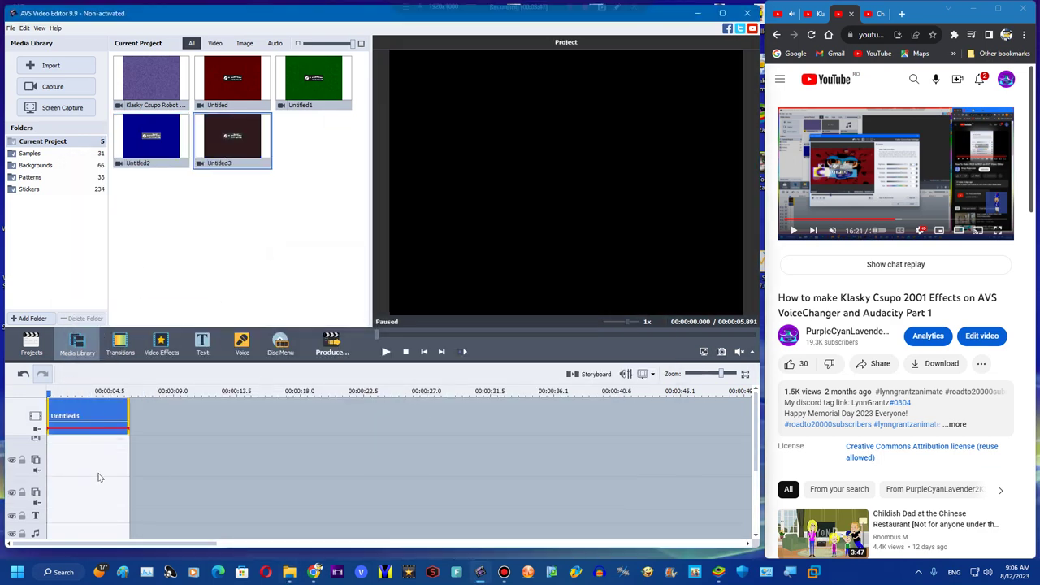
Step: Color-correct the Untitled3 clip with brightness 80, contrast 39 and a negative hue shift that turns the red background blue
right_click(87, 492)
left_click(92, 485)
left_click(100, 408)
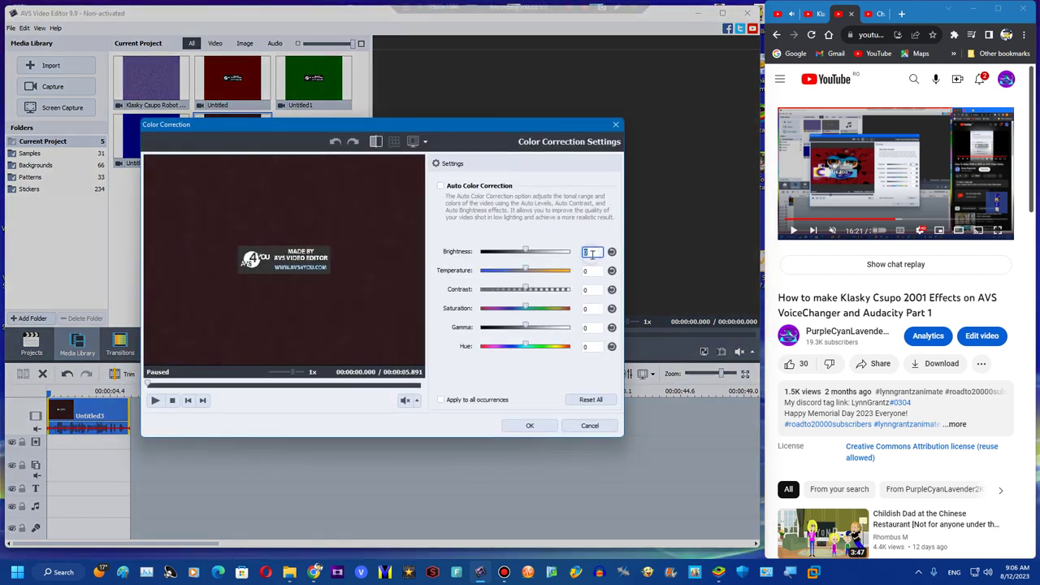
left_click(593, 290)
type("3")
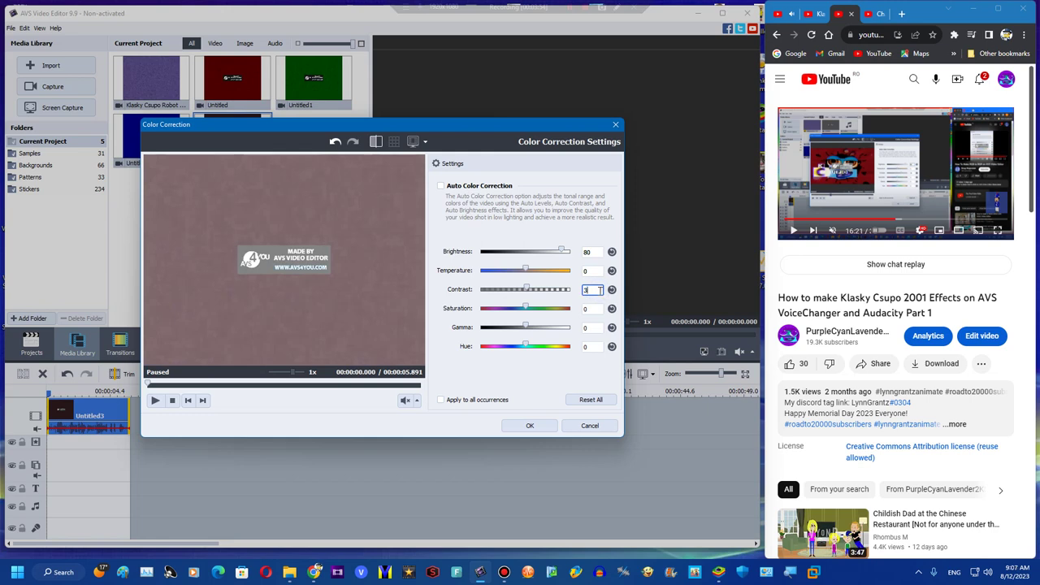
type("9")
left_click(257, 392)
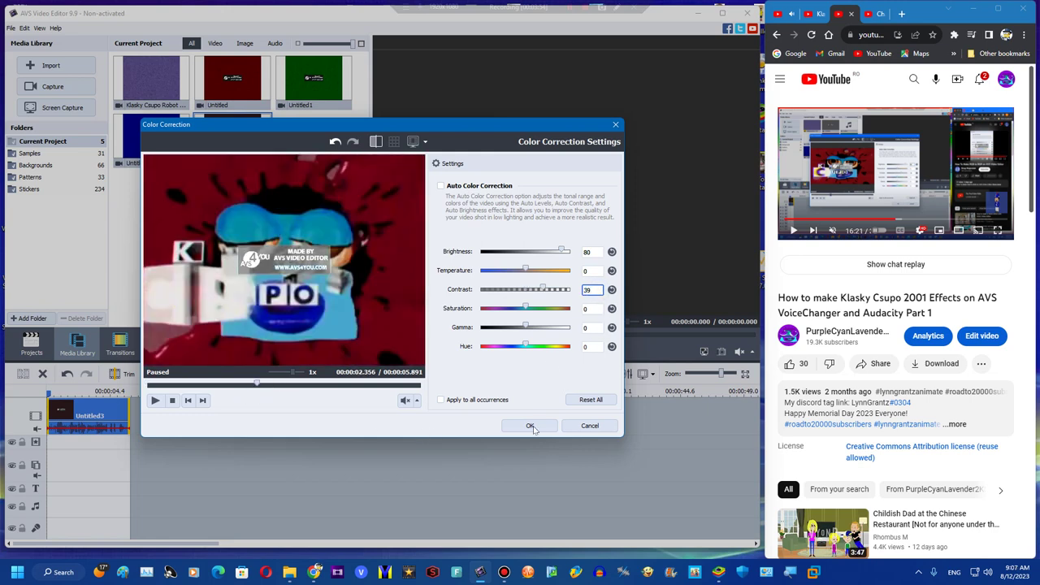
left_click_drag(494, 360, 492, 364)
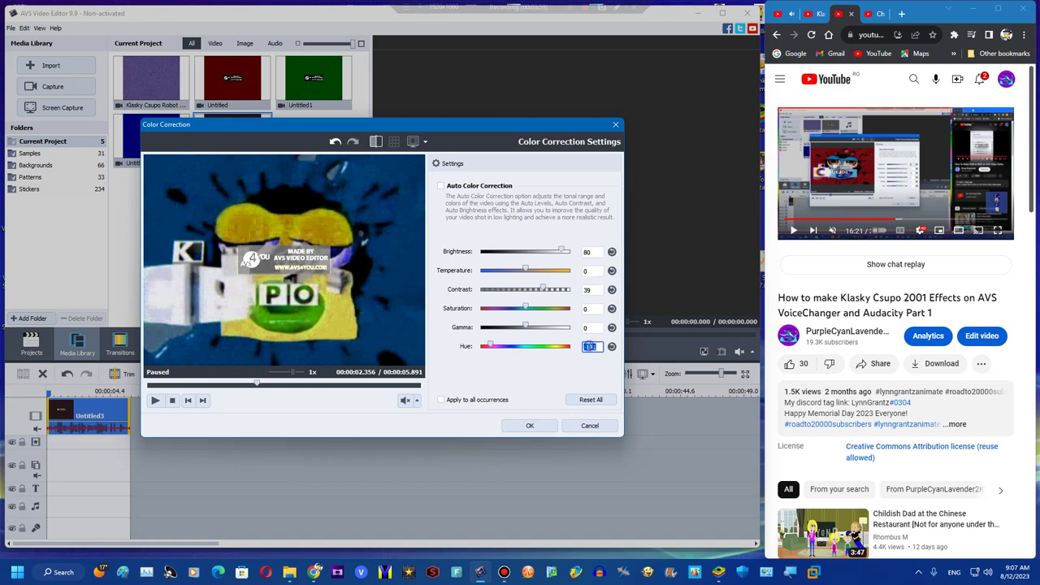
left_click(529, 425)
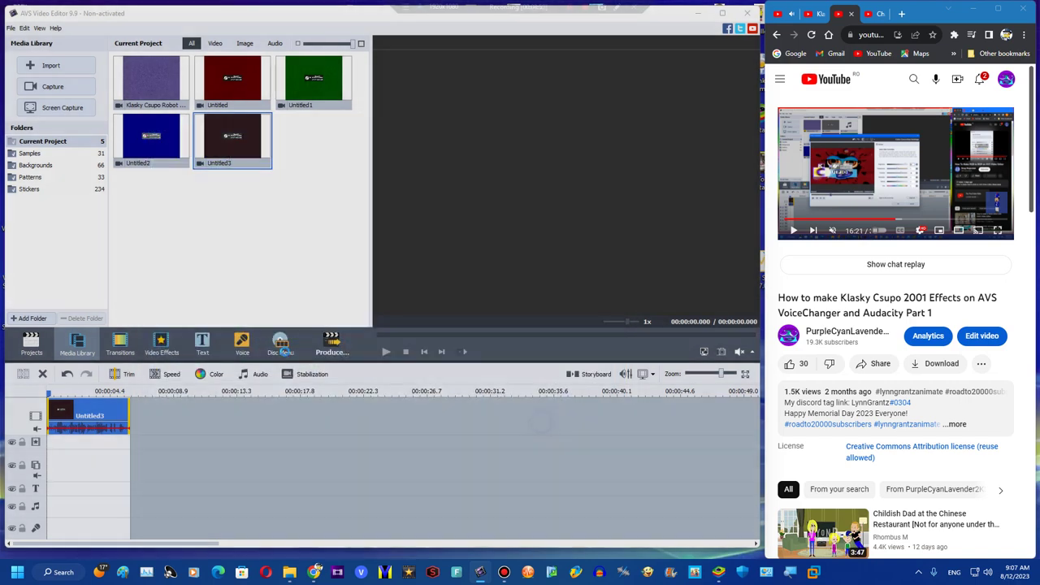
Step: Apply the Invert video effect beneath the Untitled3 clip and shorten it to match the clip's length
left_click(162, 346)
left_click_drag(231, 82, 120, 450)
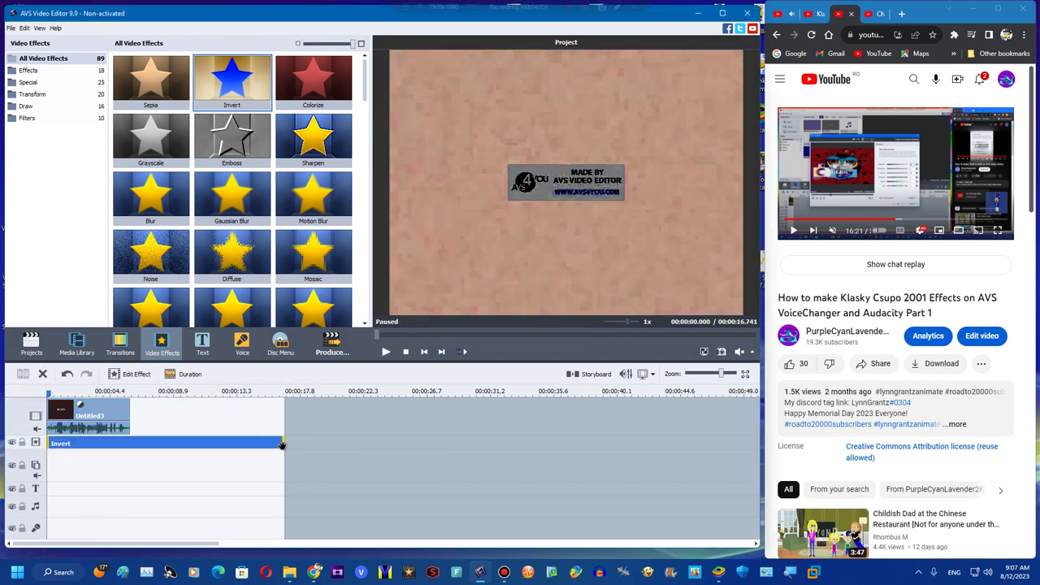
left_click_drag(284, 444, 130, 444)
Step: Add a second effect line with a Rotate effect matching the clip's length and set its angle to -20
right_click(152, 441)
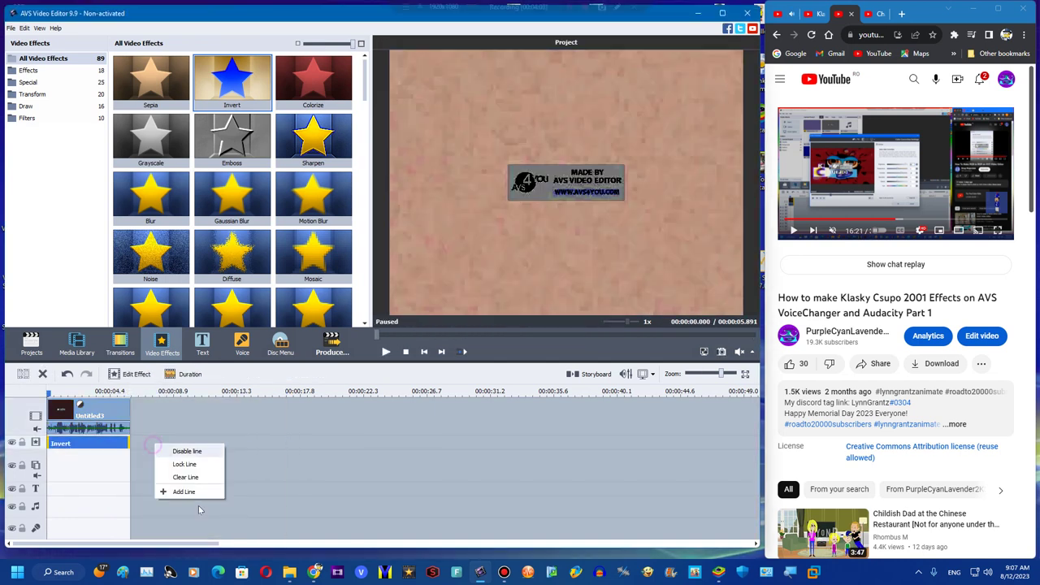
left_click(185, 494)
scroll(333, 218, "down", 10)
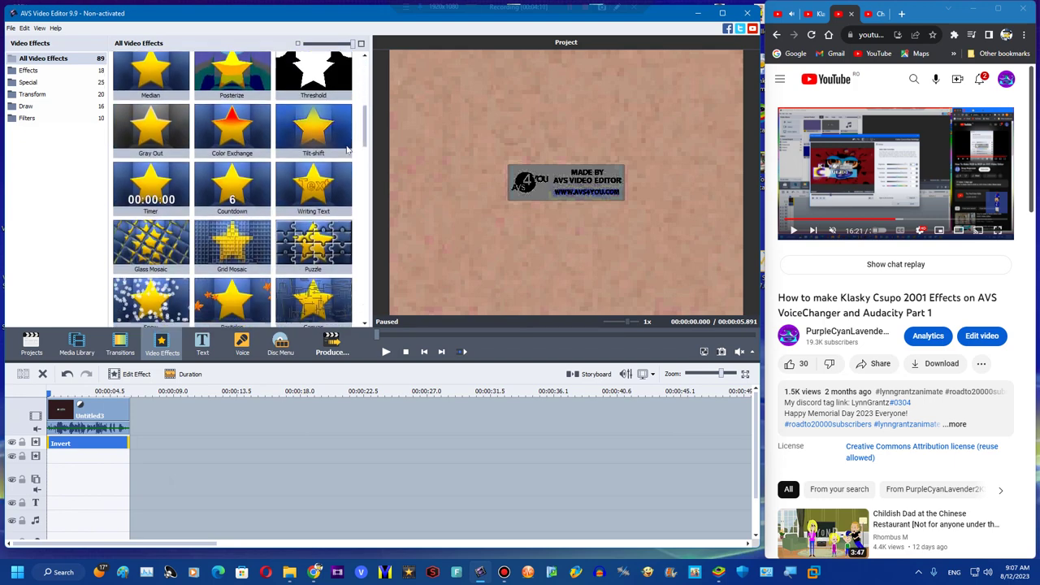
left_click_drag(313, 140, 89, 458)
left_click_drag(281, 457, 127, 458)
left_click(129, 374)
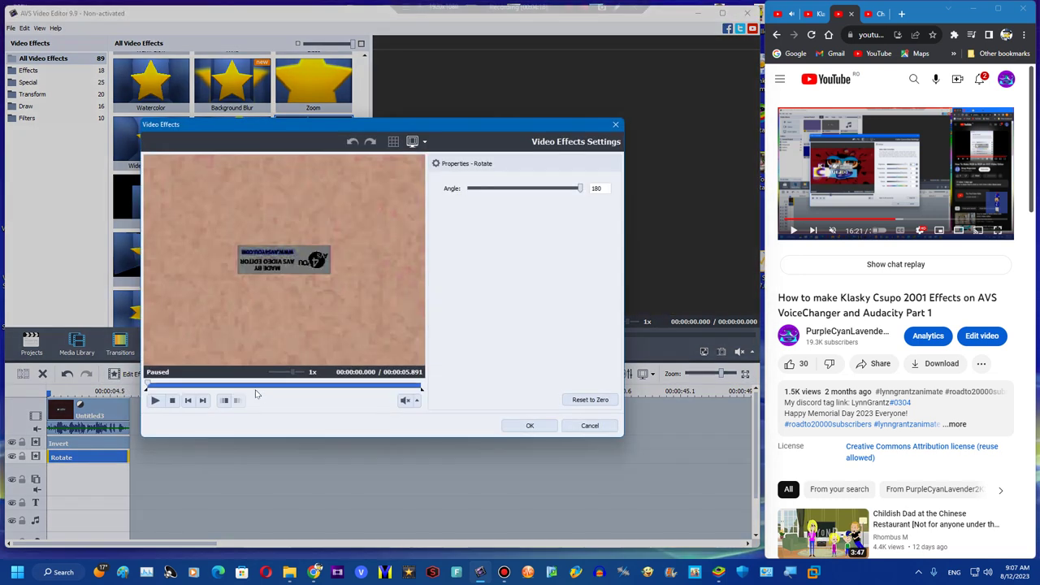
mouse_move(507, 195)
left_mouse_down()
mouse_move(495, 189)
mouse_move(519, 189)
left_mouse_up()
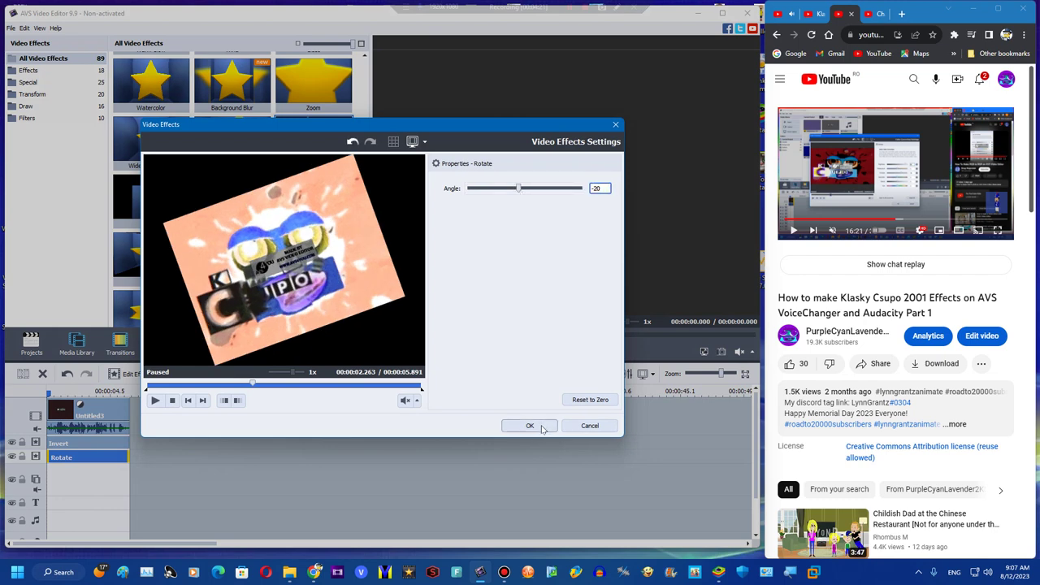
left_click(540, 425)
Step: Add a third effect line with a Mirror effect spanning the clip and set its mirror type to Top
right_click(162, 449)
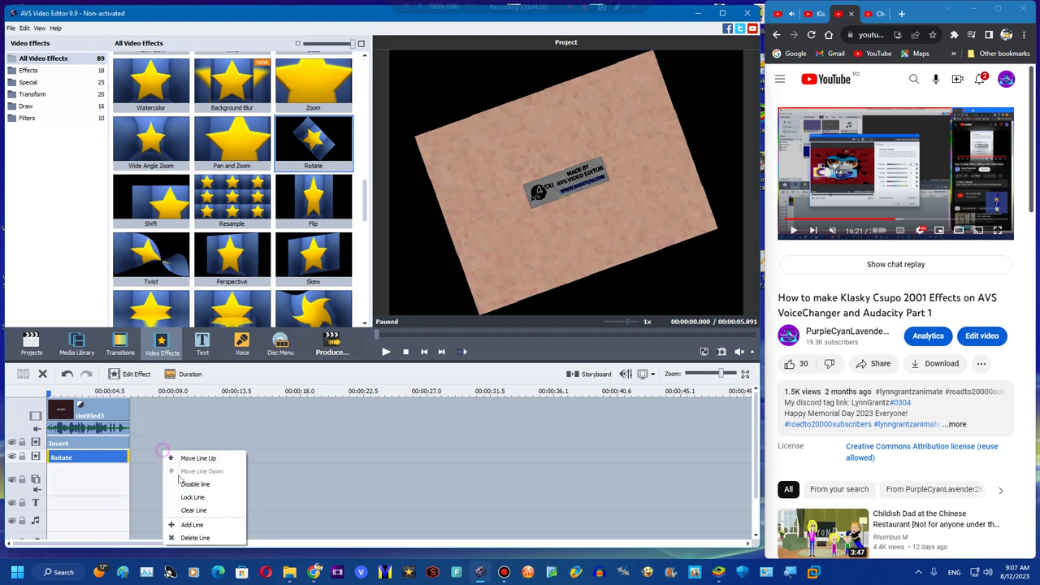
left_click(183, 524)
scroll(173, 309, "down", 1)
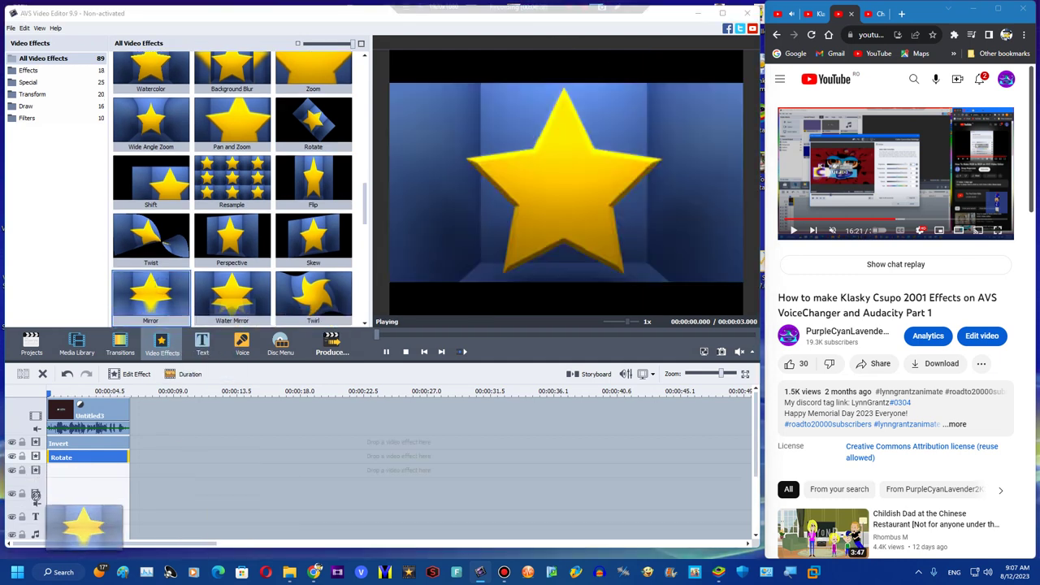
left_click_drag(174, 305, 122, 471)
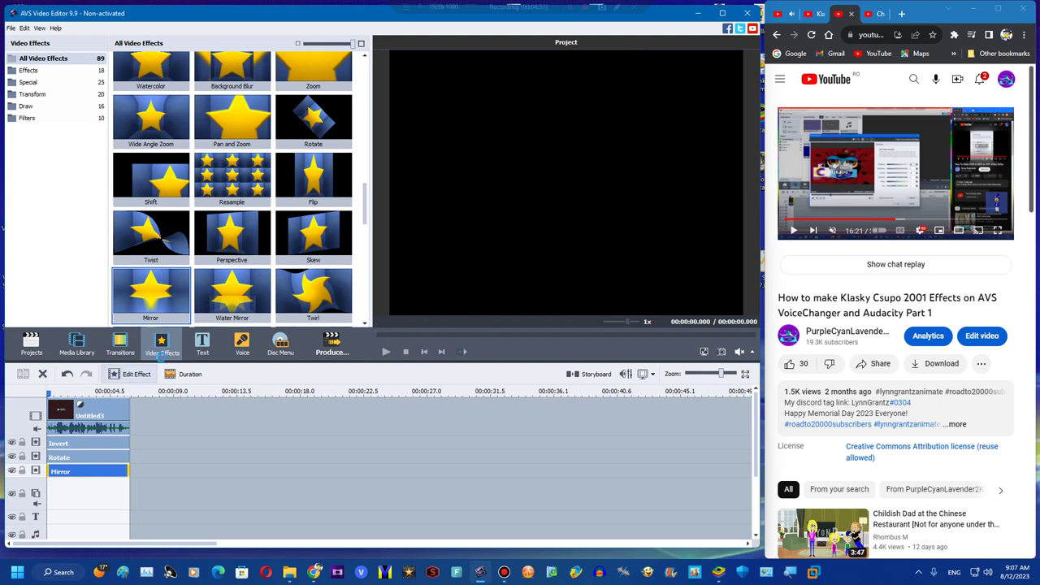
double_click(89, 472)
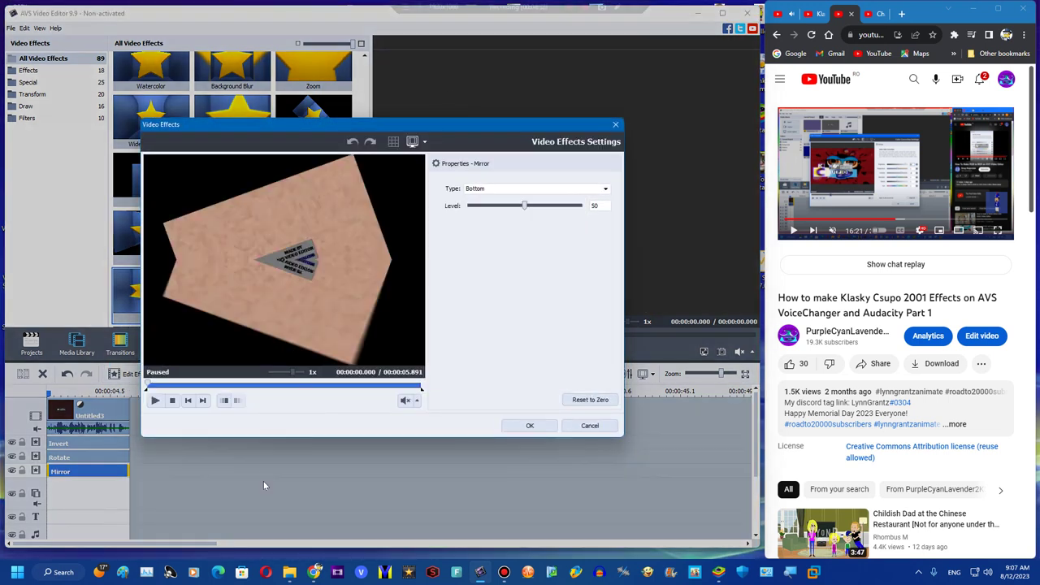
left_click(235, 384)
left_click(487, 188)
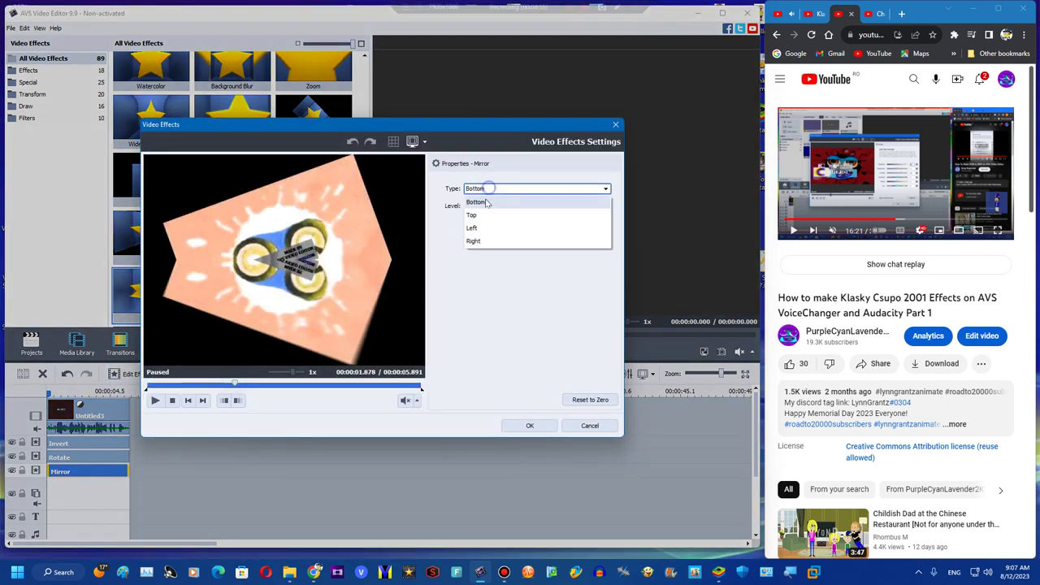
left_click(477, 213)
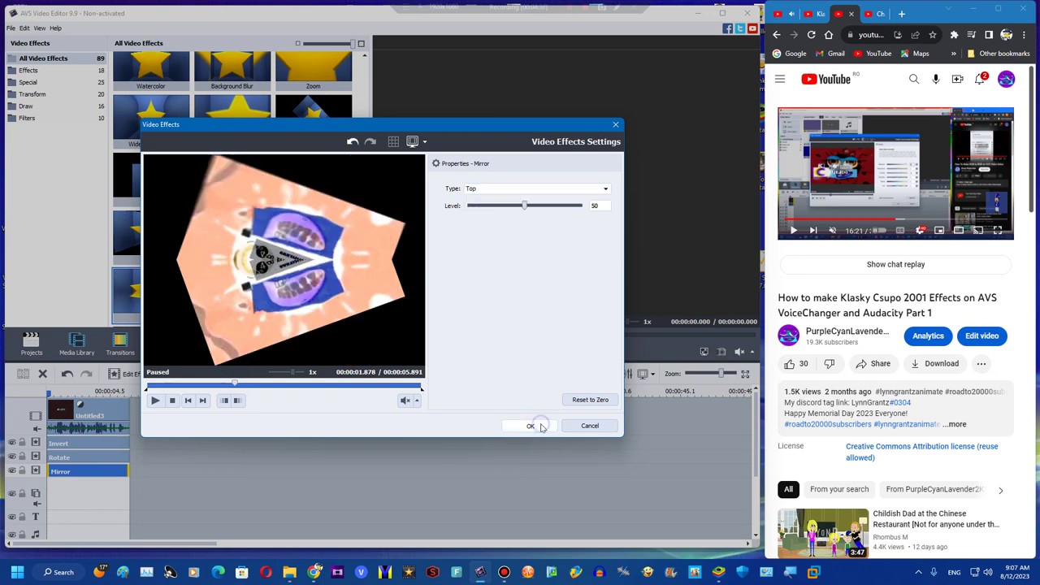
left_click(531, 425)
Step: Add another video effect line, set the existing Rotate effect's angle to -30 and preview a frame mid-clip
right_click(165, 458)
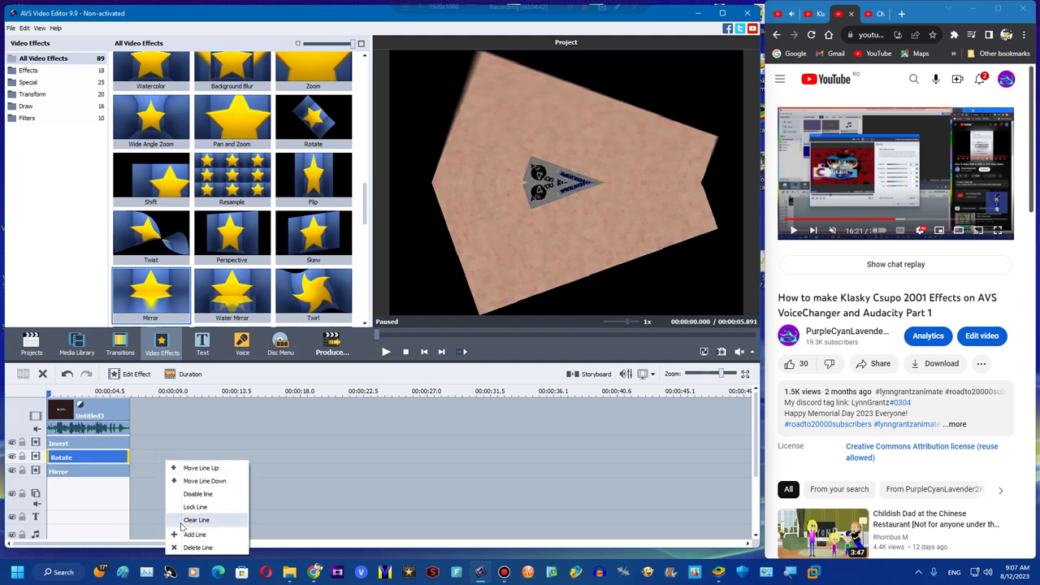
left_click(186, 534)
double_click(117, 459)
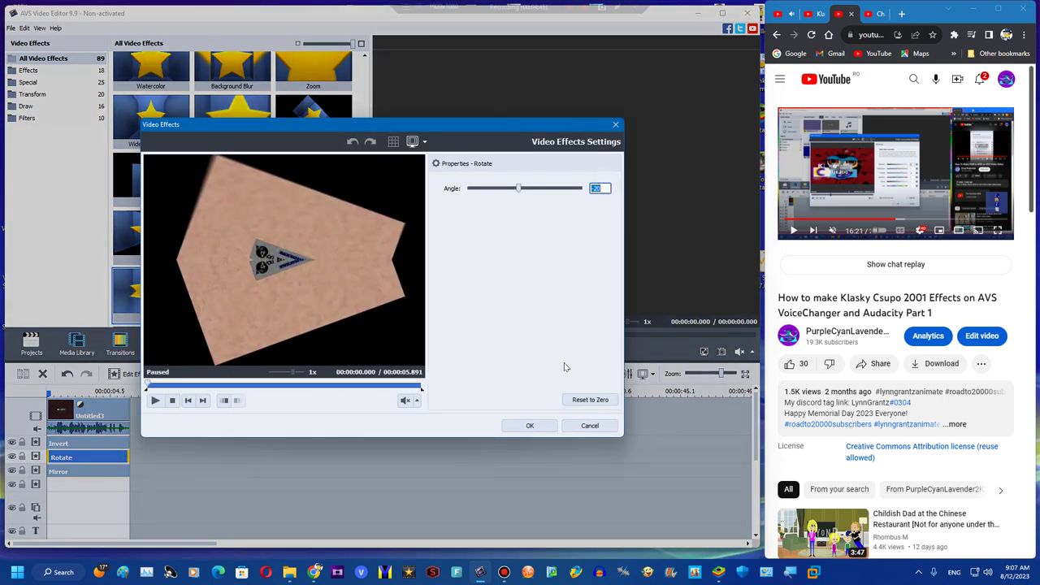
left_click(506, 431)
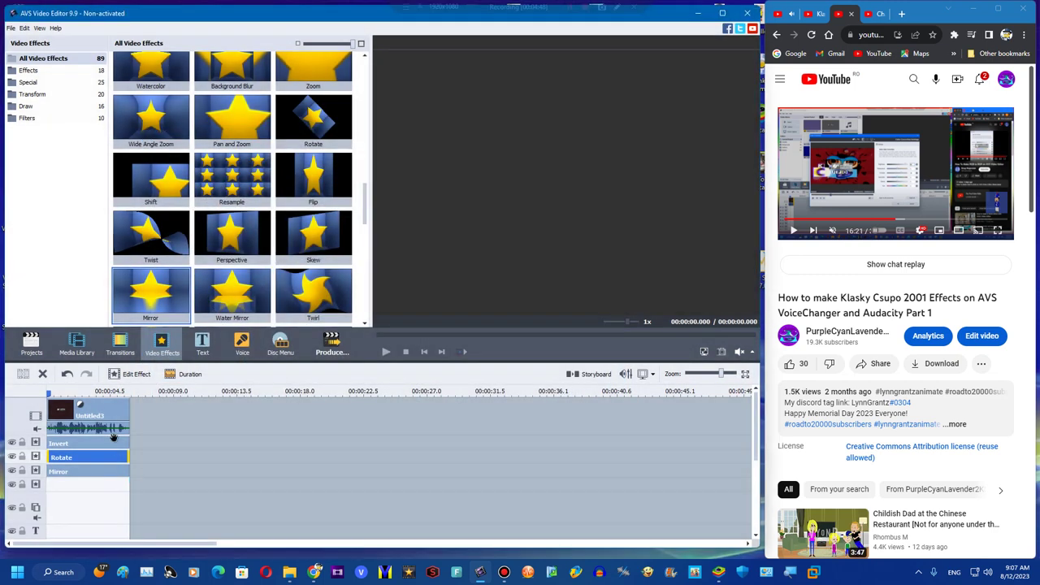
left_click(79, 396)
Step: Add one more effect line, copy the Rotate effect onto the line below Mirror and reverse the copy's angle
right_click(164, 456)
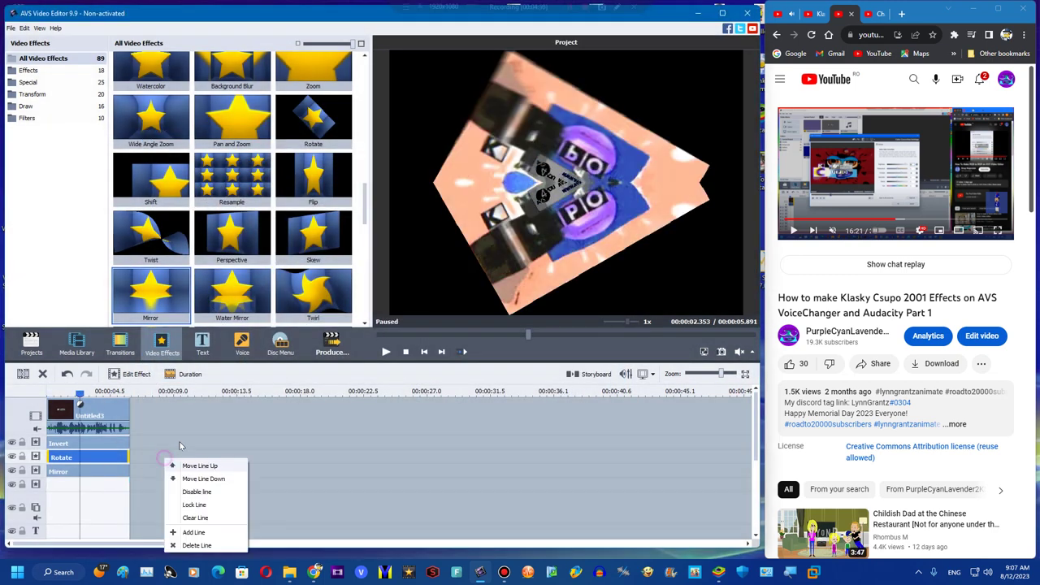
left_click(187, 534)
right_click(97, 457)
left_click(126, 523)
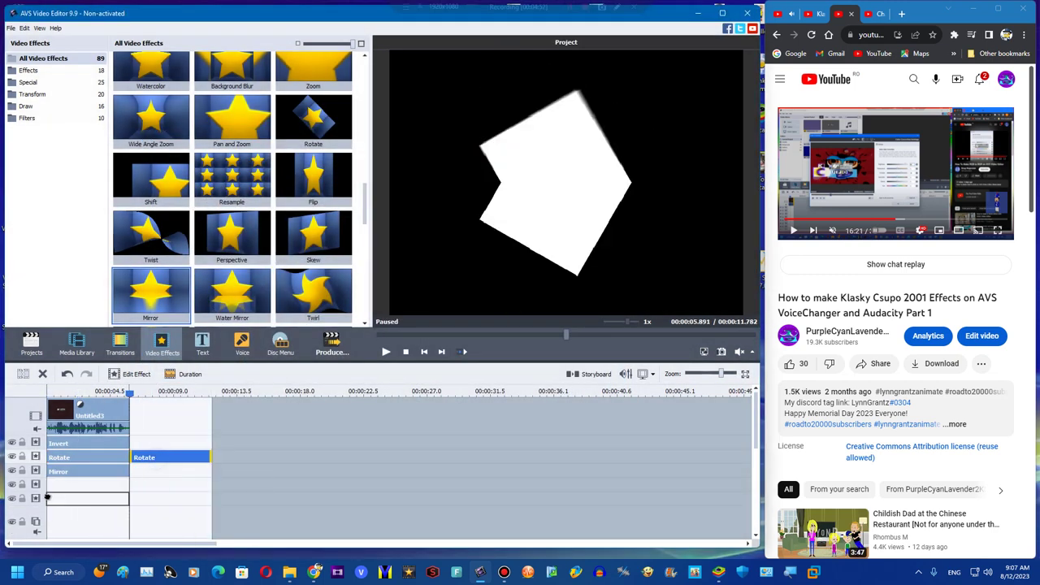
left_click_drag(47, 497, 50, 486)
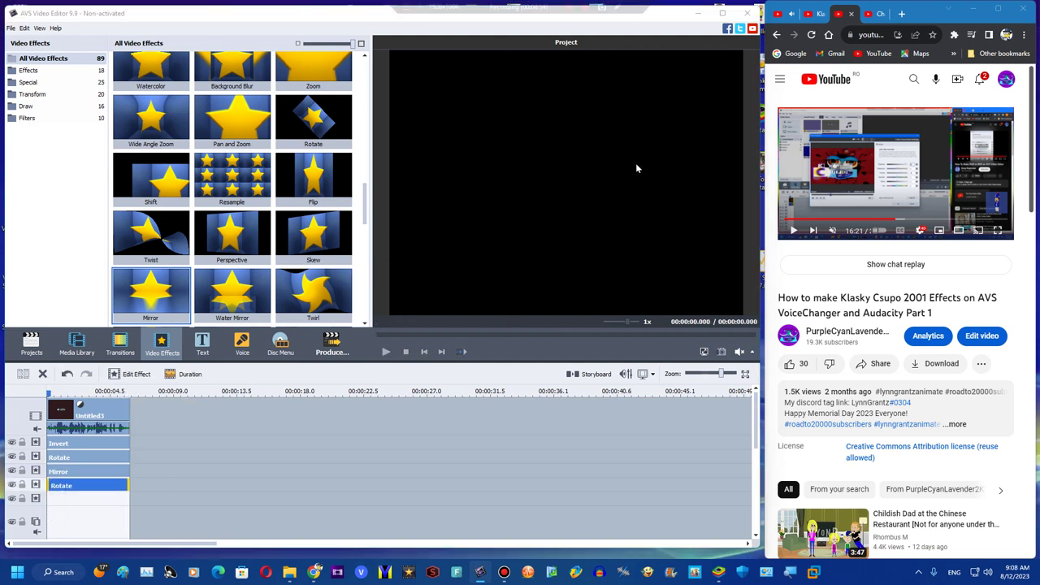
left_click(228, 385)
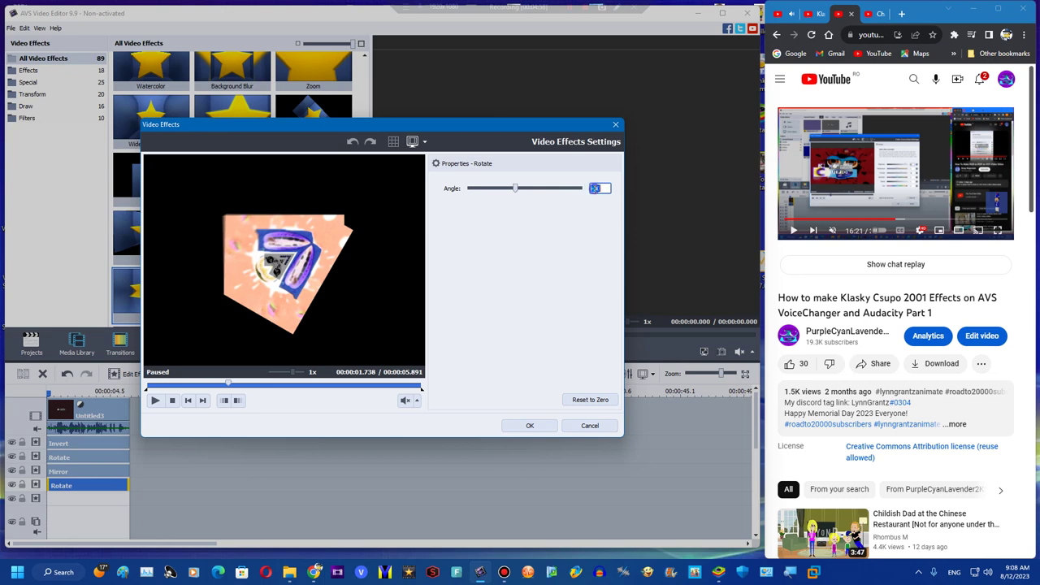
key("BackSpace")
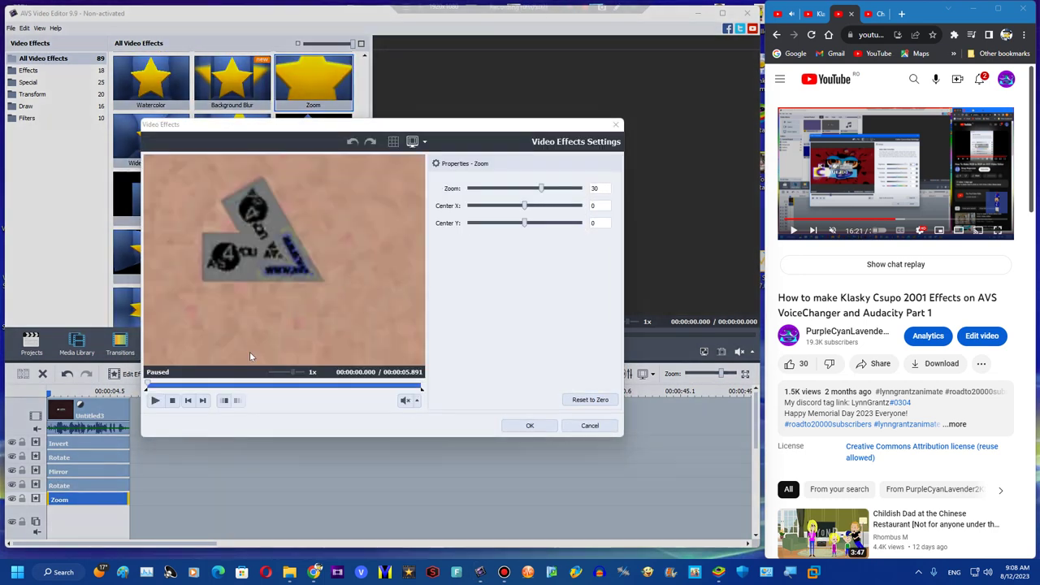
Step: Set the Zoom effect below the second Rotate to a zoom of 14, checking it against a mid-clip frame
left_click(241, 387)
left_click_drag(533, 194, 530, 195)
key("Right")
key("Right")
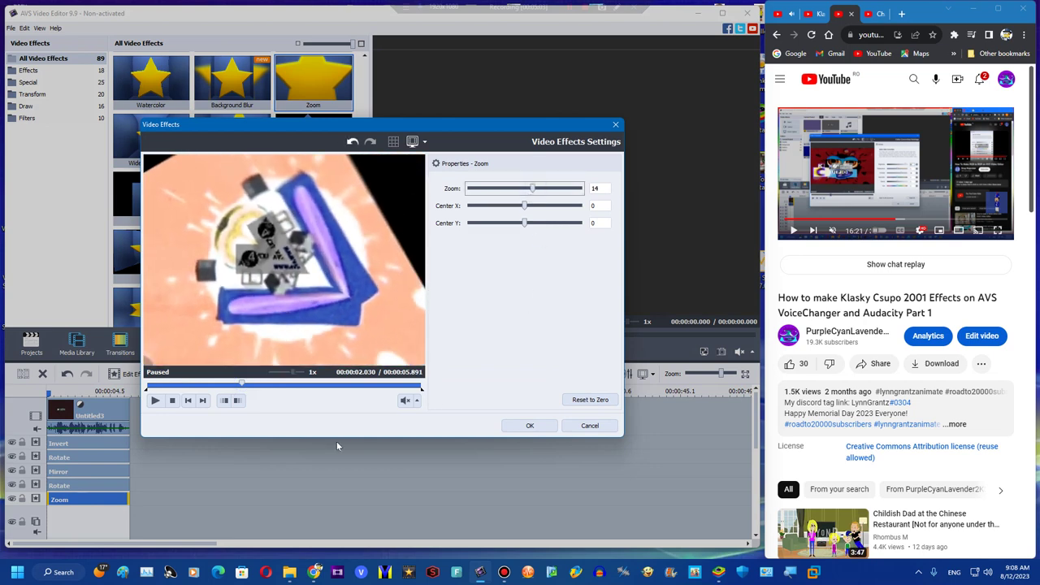
left_click(528, 426)
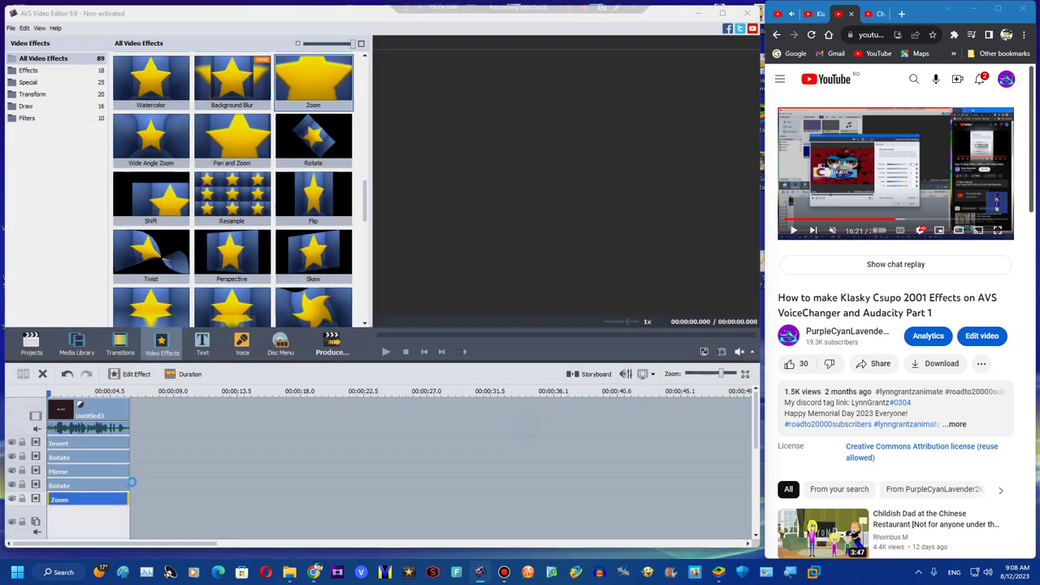
Step: Preview a mid-clip frame, compare it with the "Klasky Csupo In G-Major 177" video in the browser and close the Part 1 tutorial
left_click(82, 393)
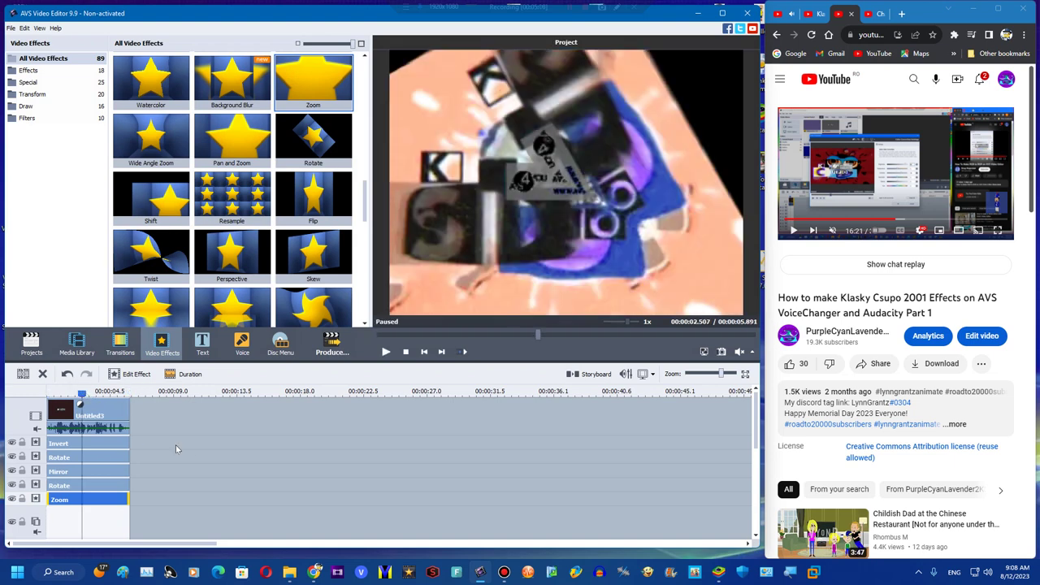
left_click(829, 17)
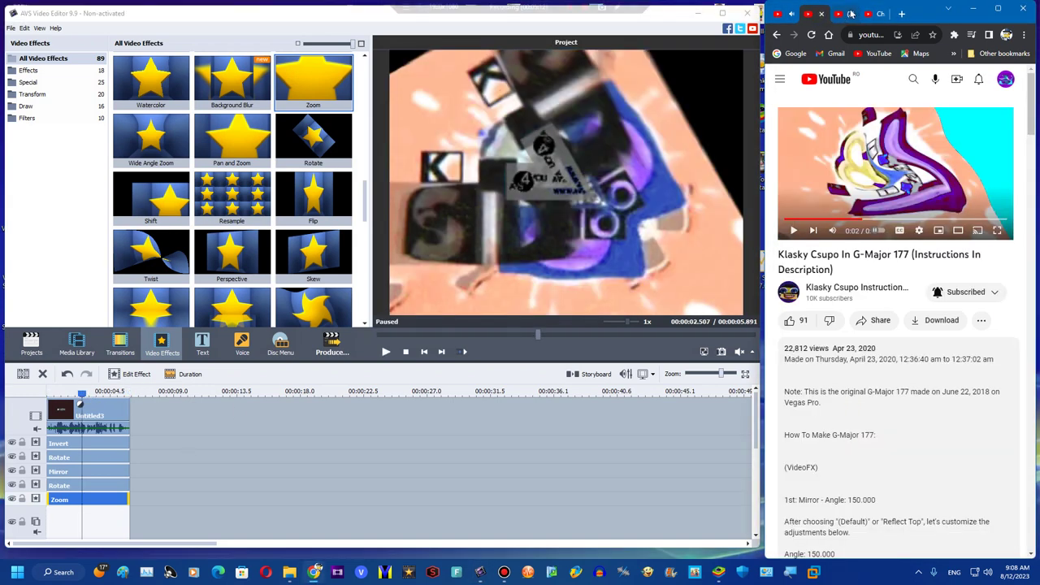
left_click(851, 13)
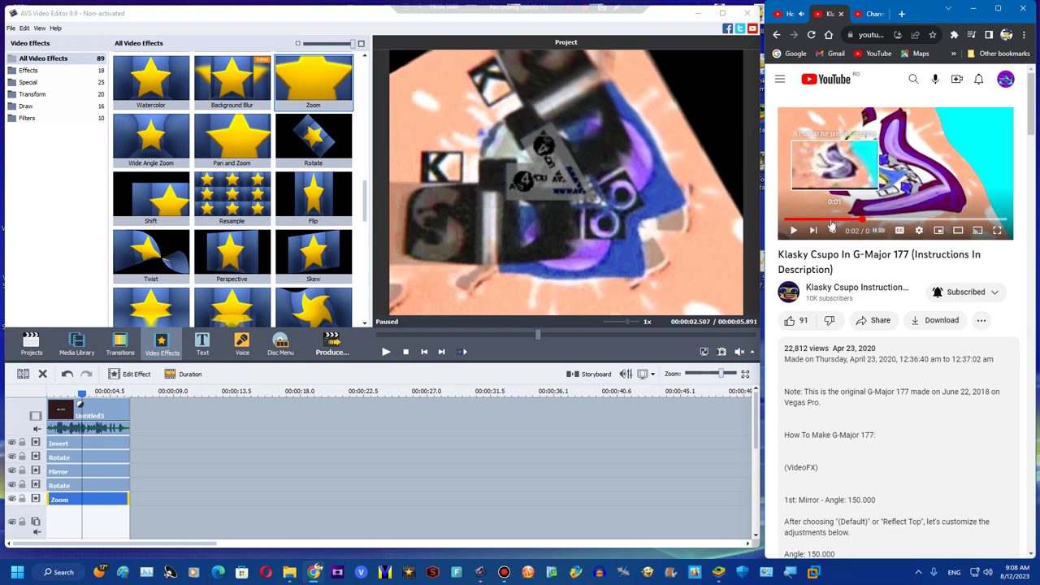
Step: Add several more empty video effect lines to the timeline for further effects
right_click(165, 482)
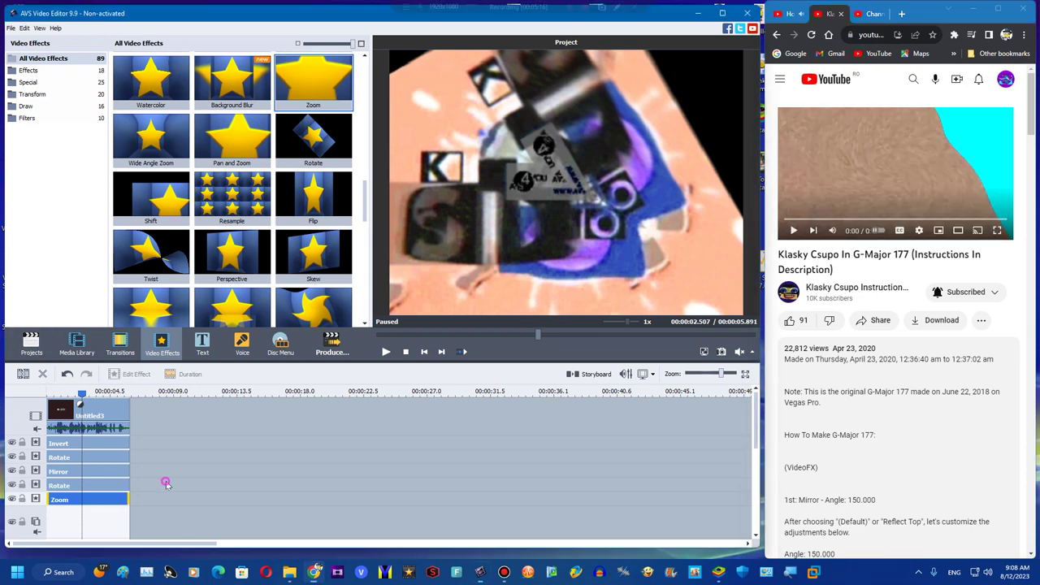
left_click(184, 462)
right_click(179, 481)
left_click(199, 461)
right_click(193, 477)
left_click(210, 457)
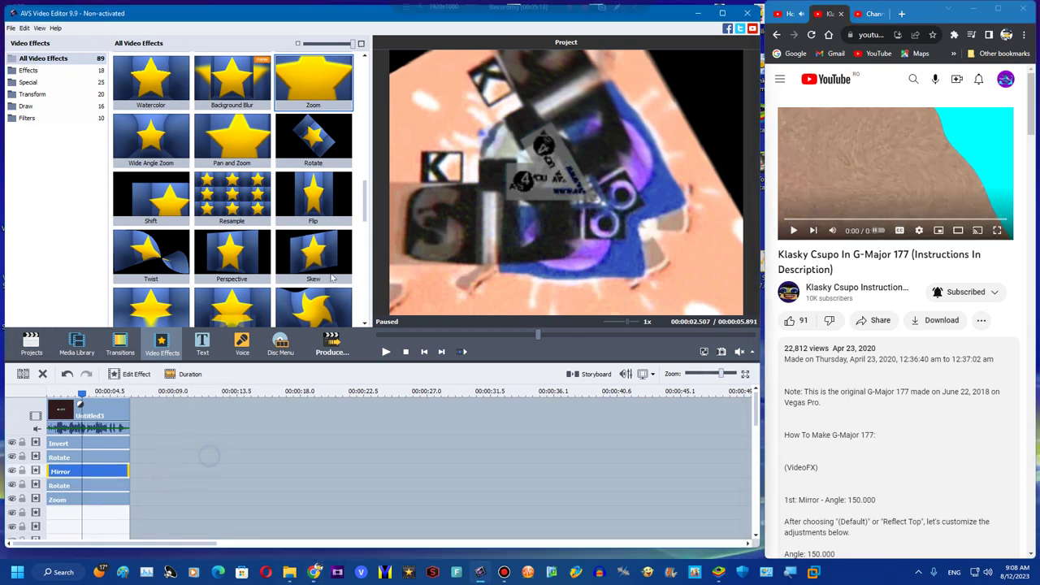
Step: Place a Border effect below Zoom, trim it to the clip's length and give it side-only bars with size 42
left_click_drag(367, 198, 343, 265)
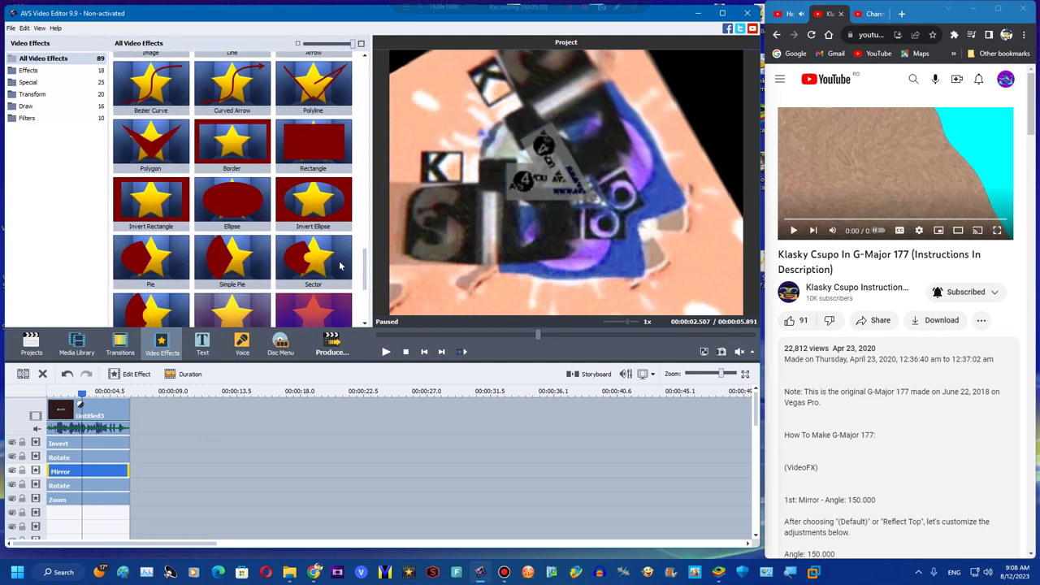
left_click_drag(243, 140, 50, 513)
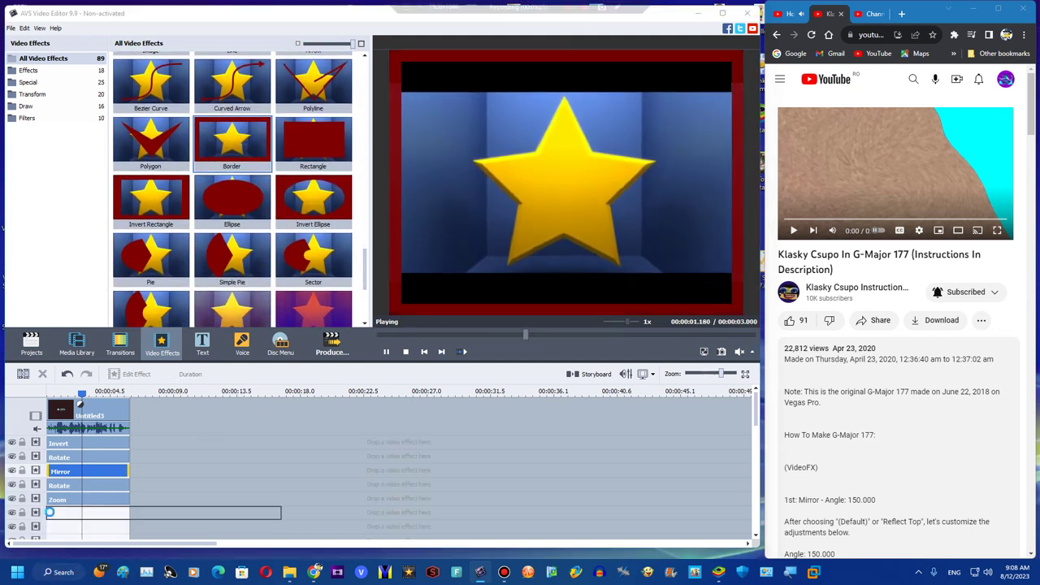
left_click_drag(282, 514, 128, 514)
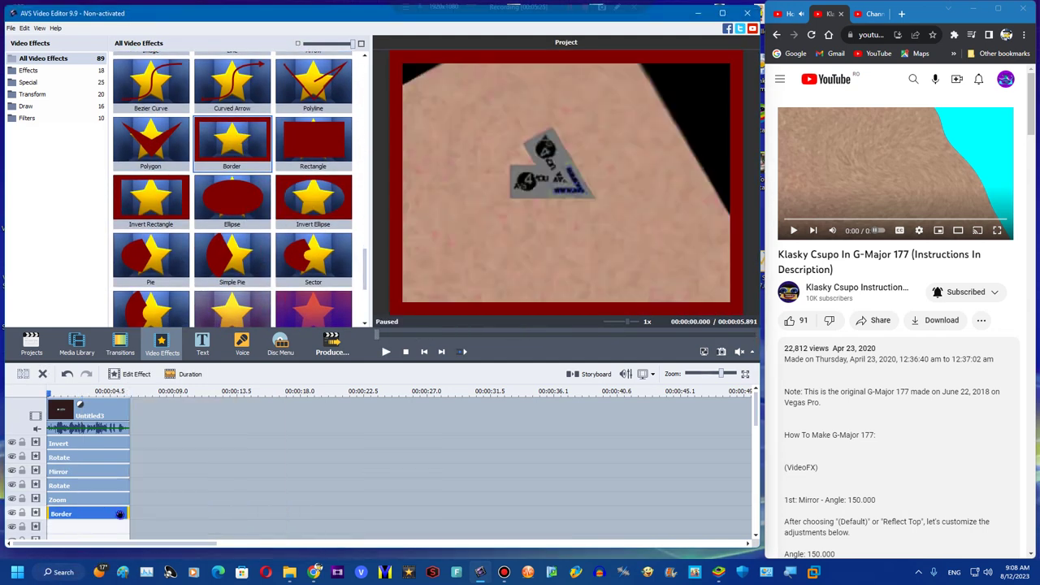
double_click(119, 514)
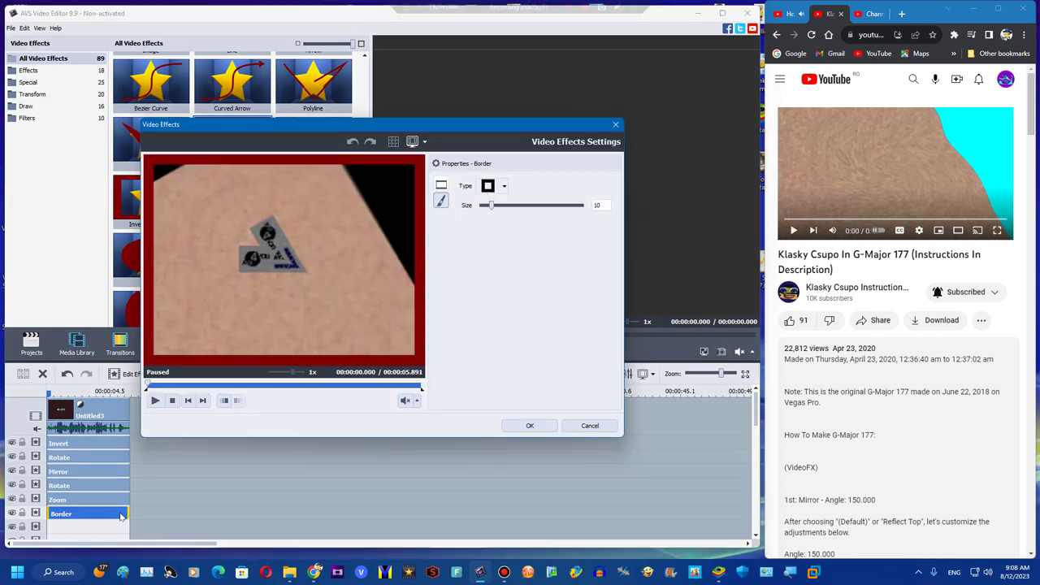
left_click(495, 184)
left_click(524, 225)
left_click_drag(490, 205, 524, 199)
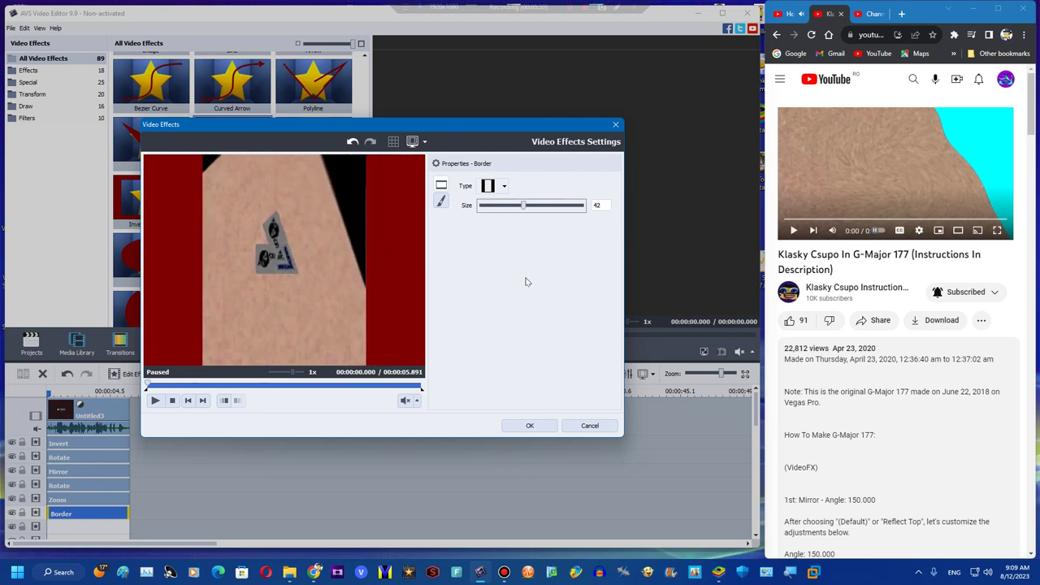
left_click(514, 425)
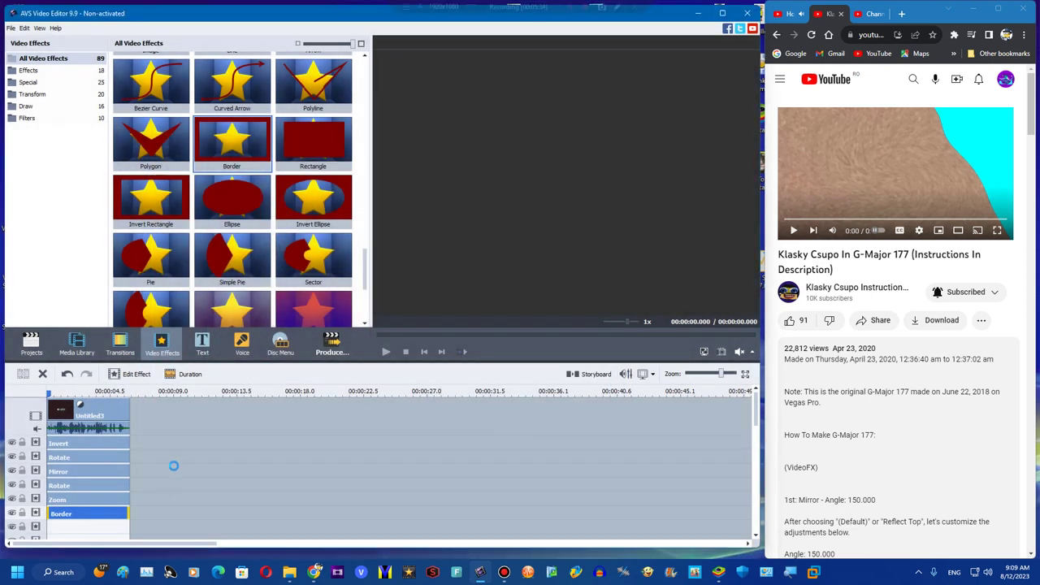
Step: Add another effect line, place a Twirl effect on the line below Border and shorten it to the clip's length
left_click(181, 523)
right_click(181, 522)
left_click(195, 495)
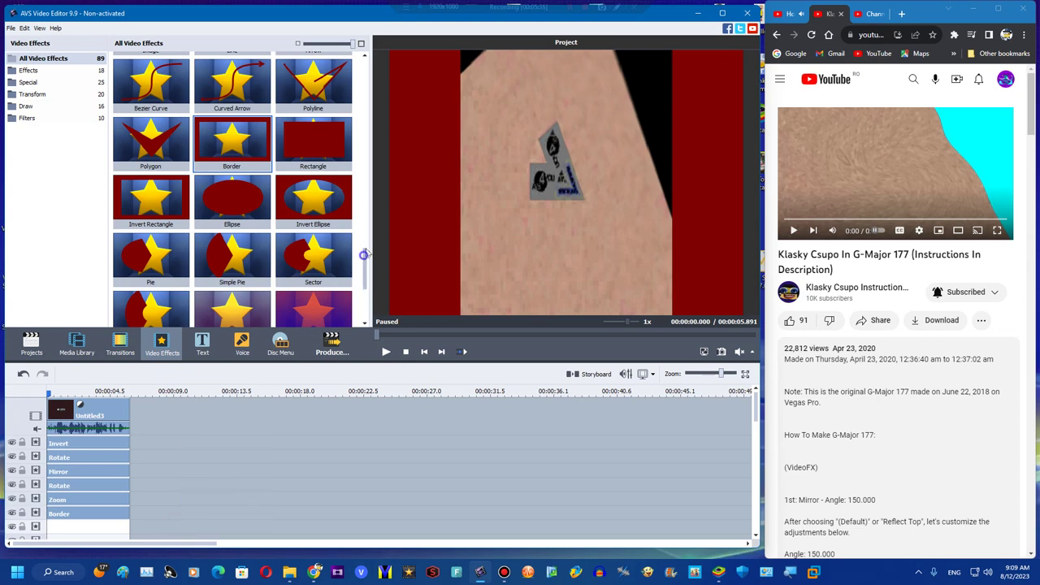
left_click_drag(365, 254, 54, 497)
scroll(289, 402, "down", 1)
scroll(362, 214, "down", 3)
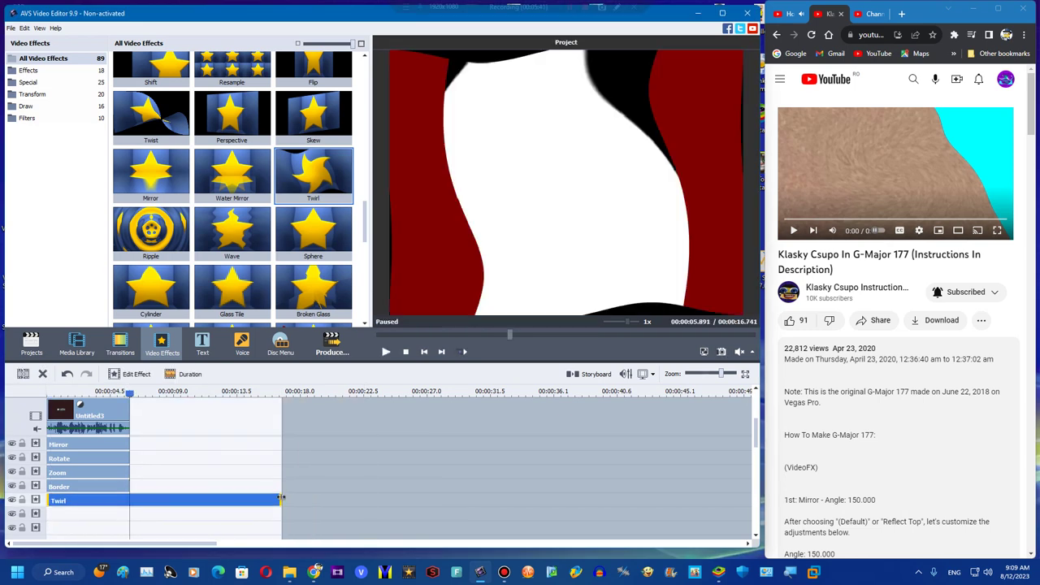
left_click_drag(281, 497, 127, 497)
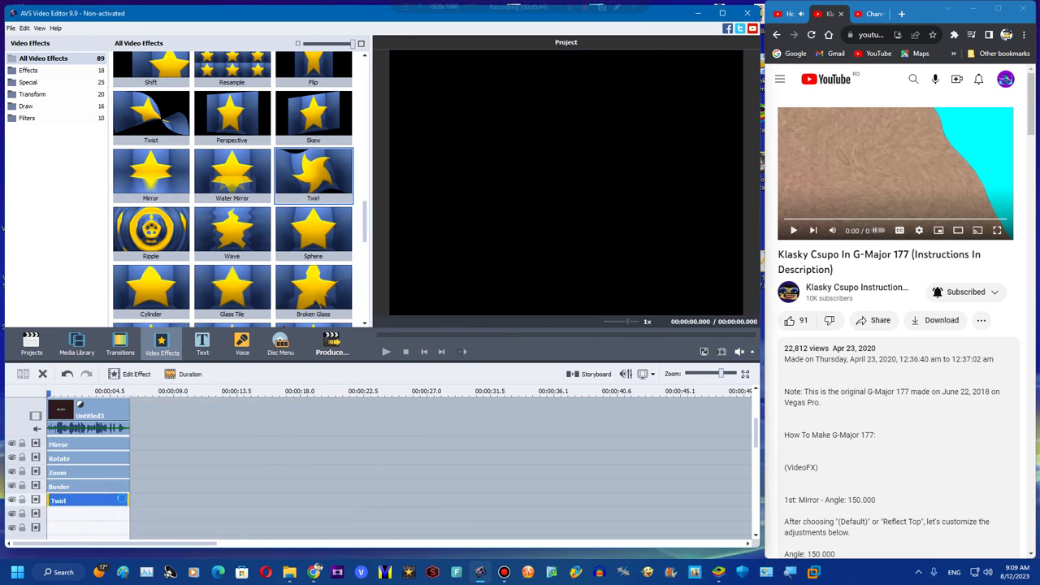
Step: Set the Twirl effect's degree to 5 and its angle to -90
double_click(122, 499)
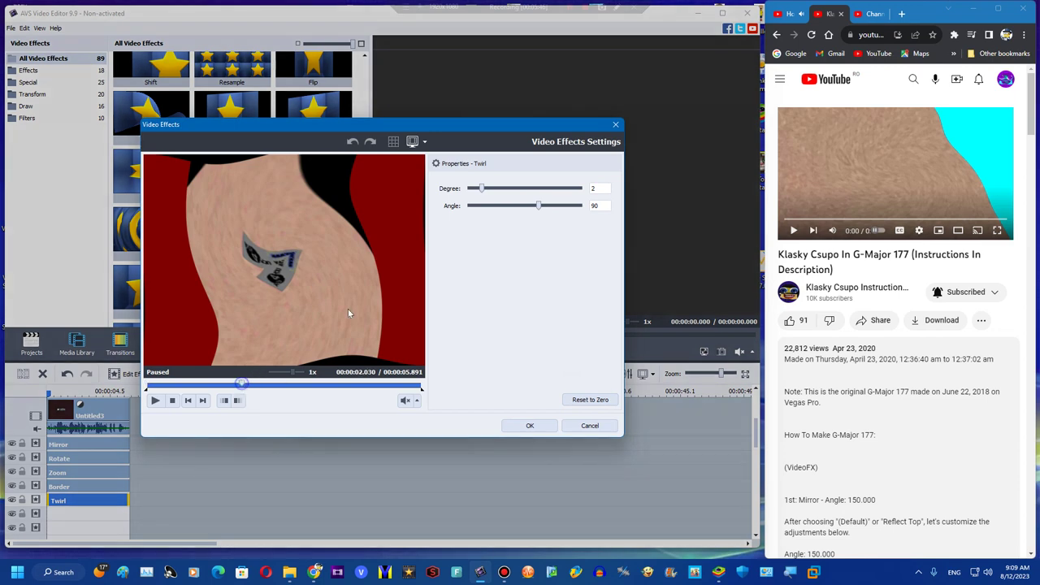
left_click_drag(504, 189, 511, 210)
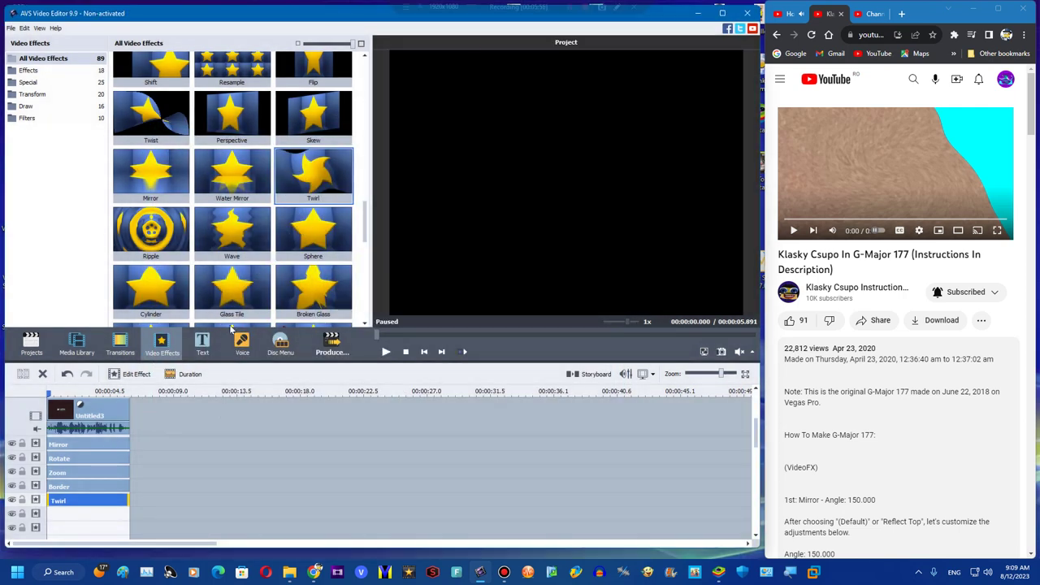
Step: Duplicate the Border effect onto the line below Twirl and give it black top-and-bottom bars with size 40
left_click(79, 487)
left_click(104, 466)
left_click_drag(139, 488, 52, 520)
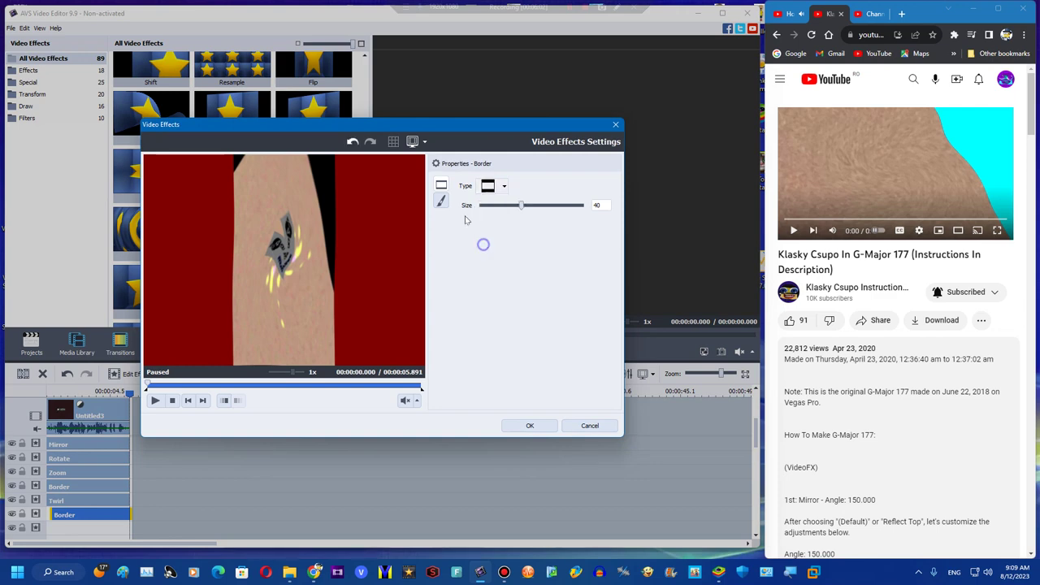
left_click(441, 200)
left_click(488, 222)
left_click(476, 242)
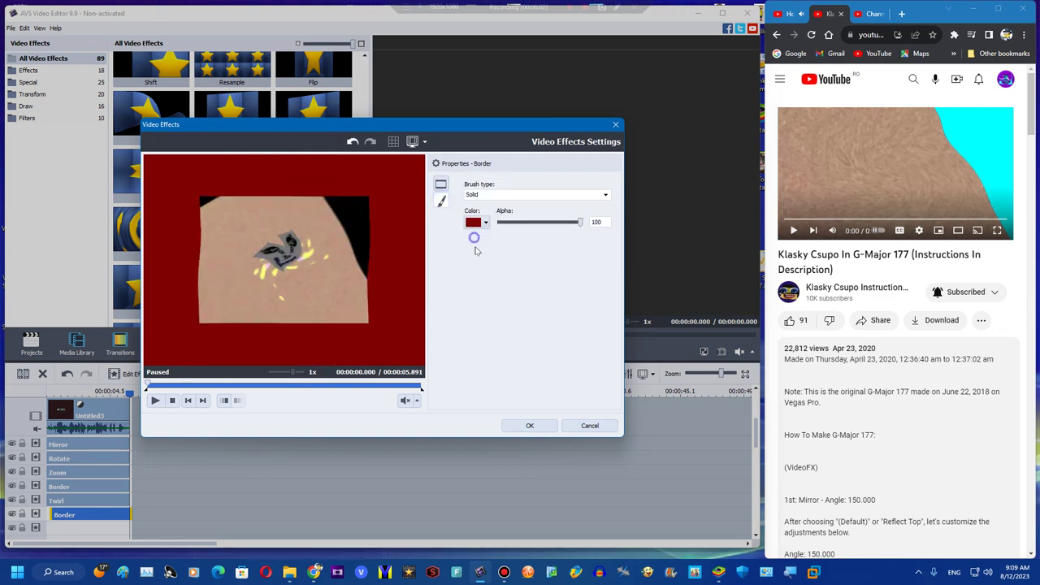
left_click(529, 425)
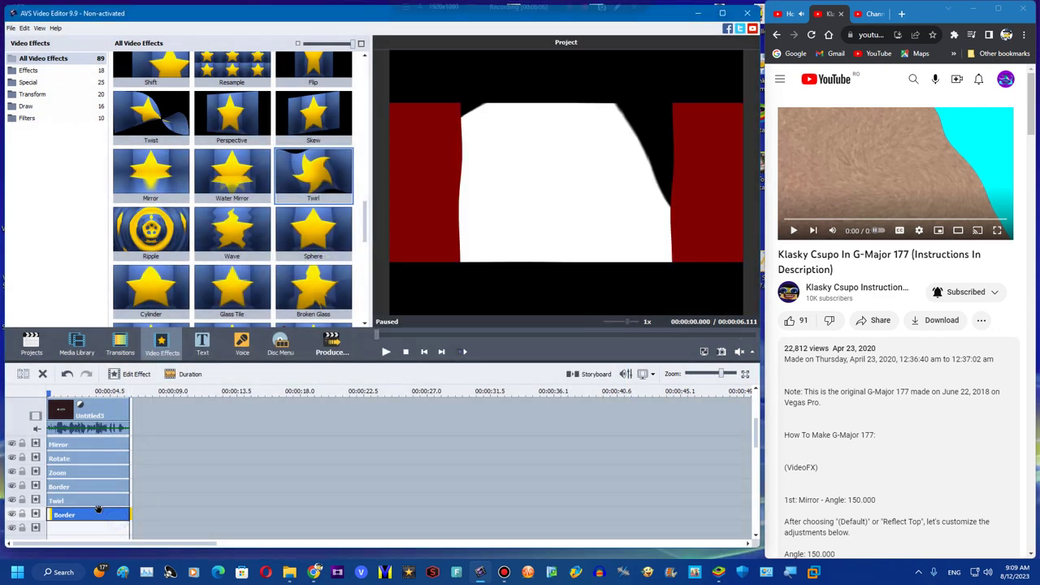
Step: Change the color of the Border effect above Twirl to black, and recheck the Twirl effect's settings
left_click(97, 486)
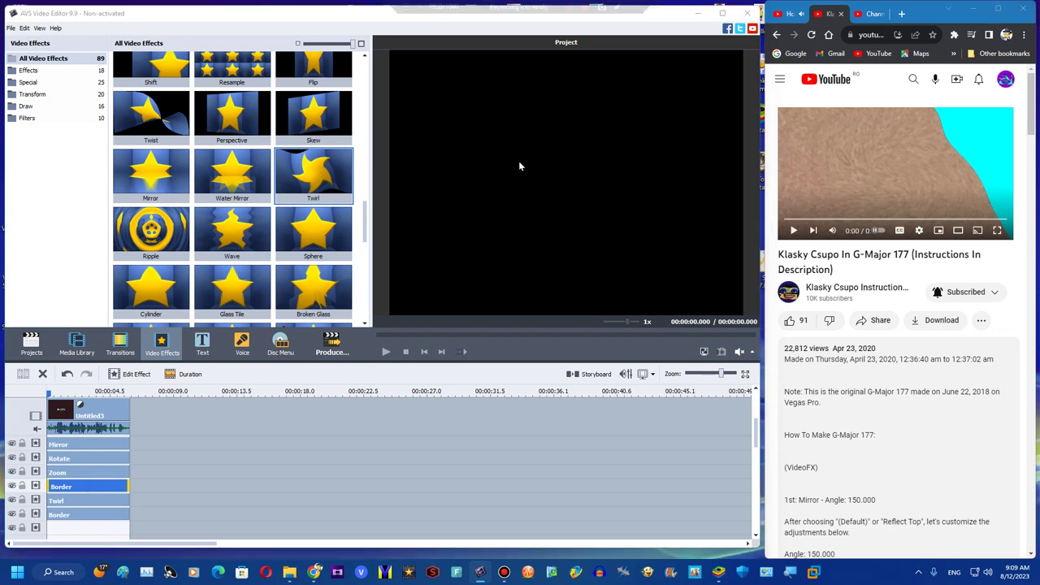
double_click(82, 486)
left_click(442, 200)
left_click(485, 222)
left_click(469, 236)
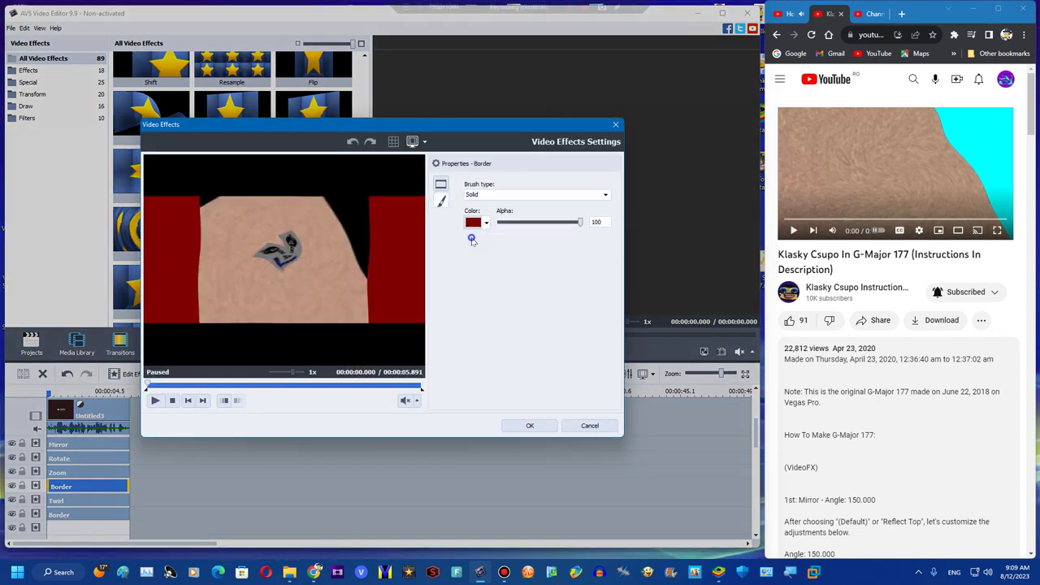
left_click(243, 387)
left_click(529, 425)
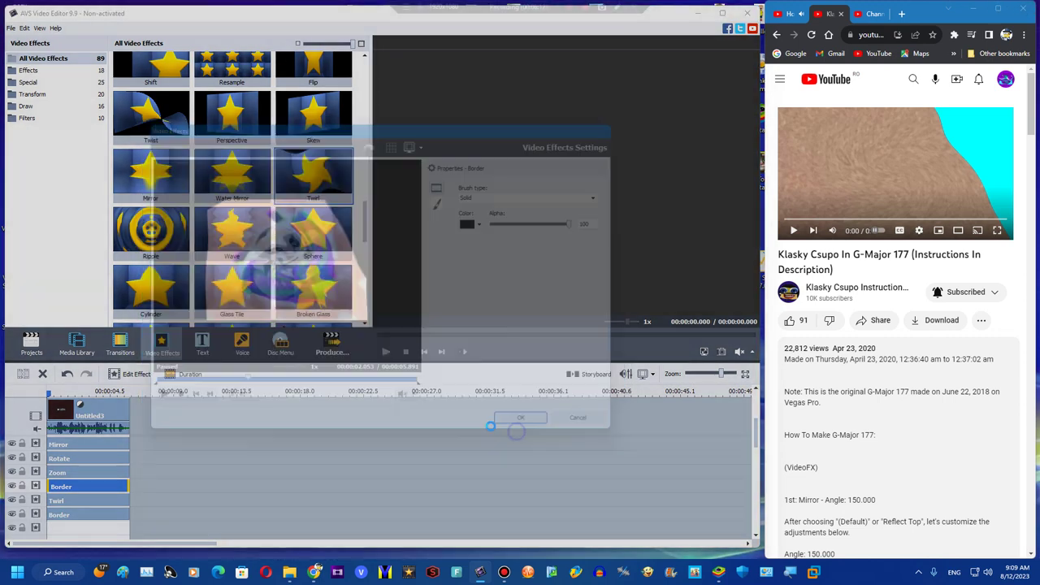
left_click(83, 501)
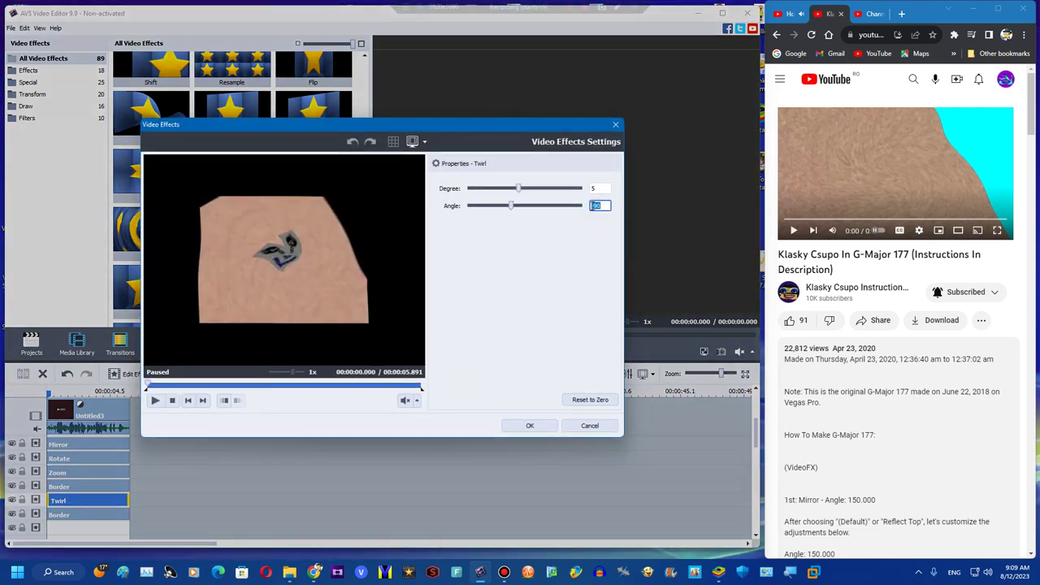
left_click(530, 425)
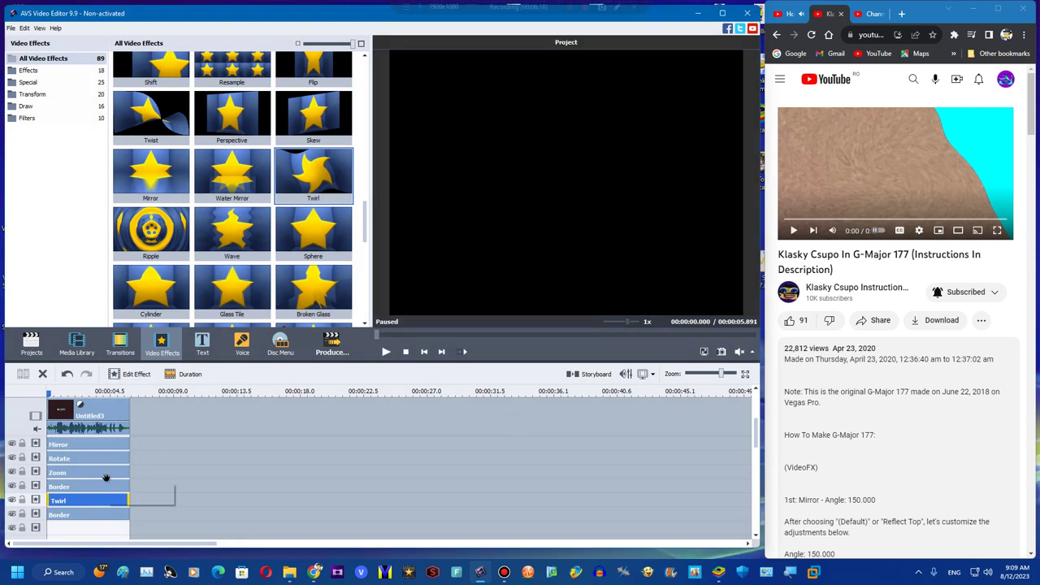
Step: Duplicate the Zoom effect and move the copy to the start of the empty line below the lower Border
right_click(113, 474)
left_click(134, 457)
scroll(31, 532, "down", 1)
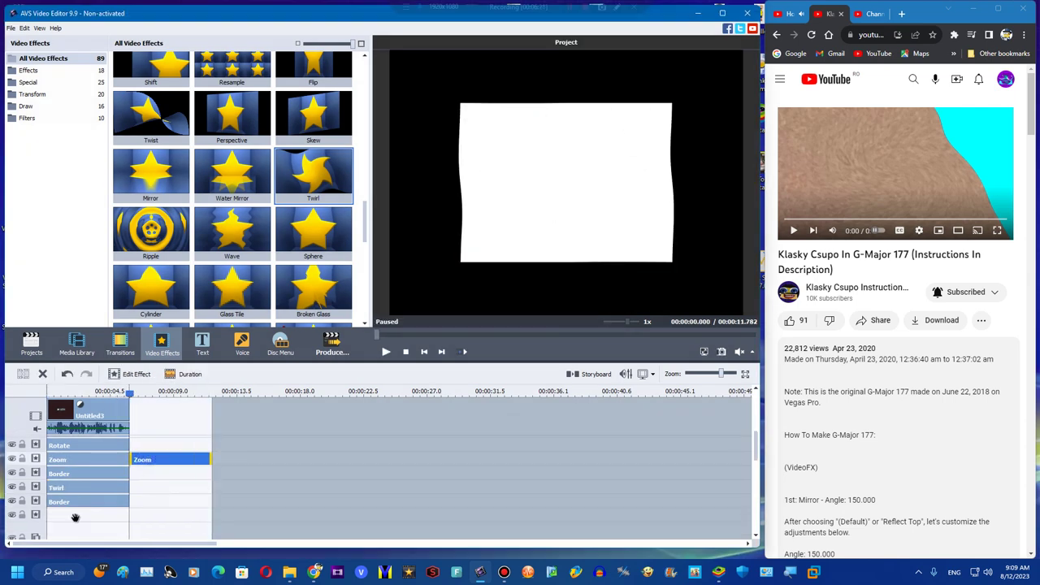
left_click_drag(75, 518, 75, 517)
Step: Add four more empty video effect lines to the timeline
right_click(154, 507)
left_click(164, 486)
right_click(176, 488)
left_click(179, 468)
right_click(180, 474)
left_click(189, 449)
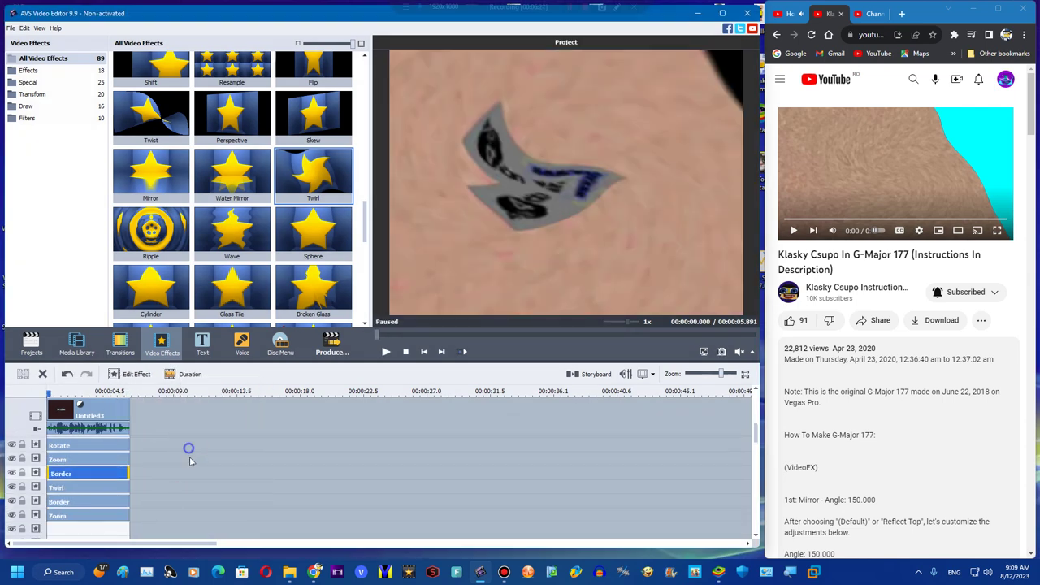
right_click(191, 461)
left_click(210, 533)
Step: Set the duplicated Zoom effect's zoom to 7 and preview the project frame at about 1.6 seconds
double_click(94, 513)
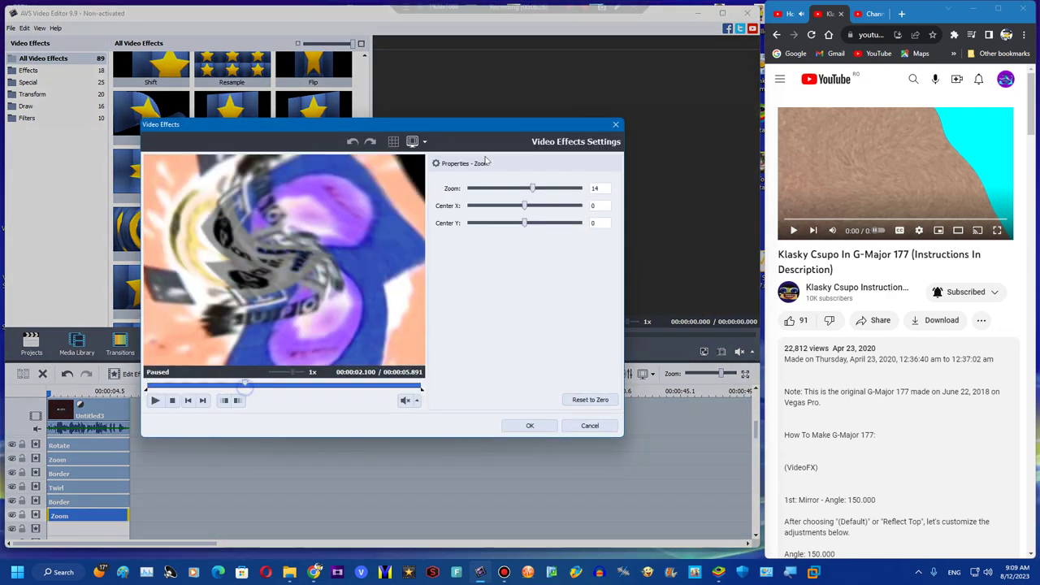
left_click_drag(535, 190, 527, 189)
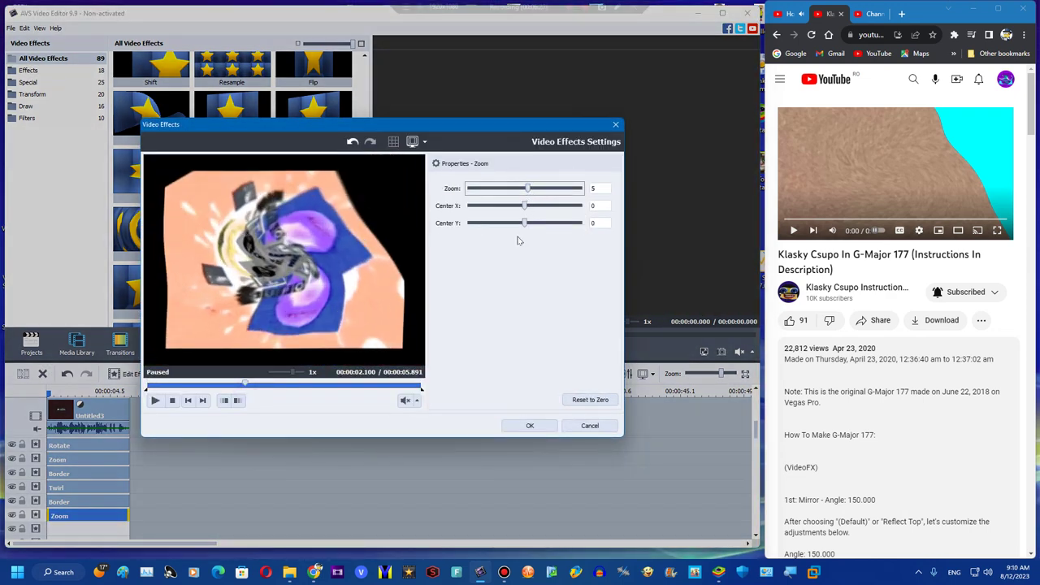
key("Right")
left_click(529, 425)
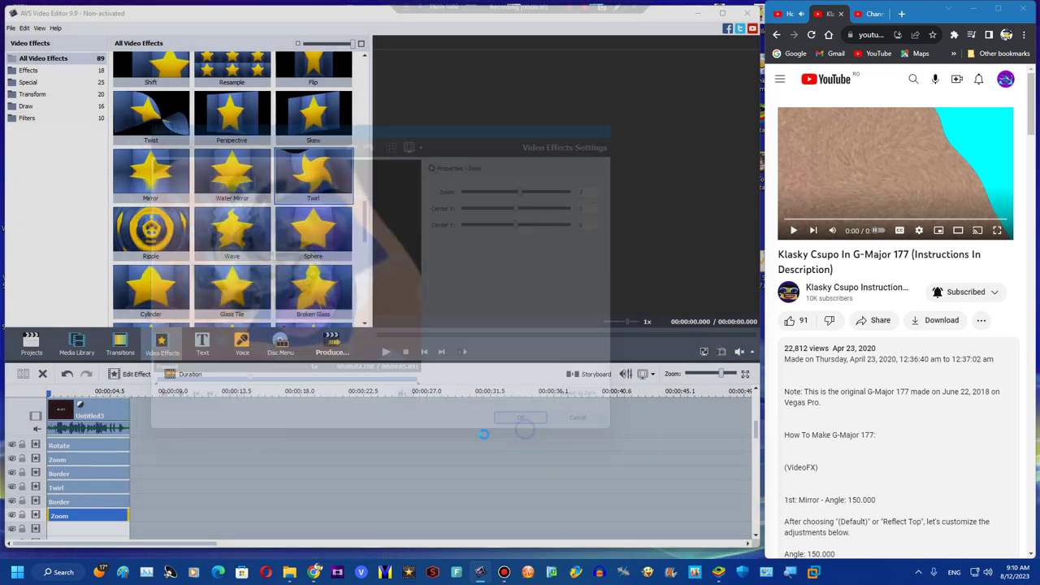
left_click(94, 393)
left_click(70, 393)
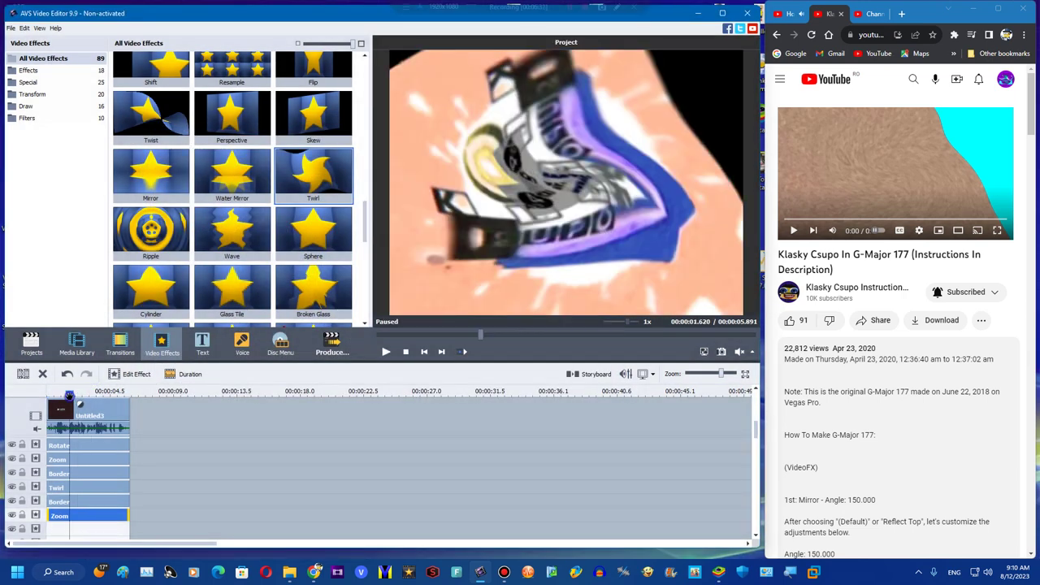
Step: Place a Color Exchange effect on the line below the lower Zoom and trim it to the clip's length
scroll(177, 480, "down", 3)
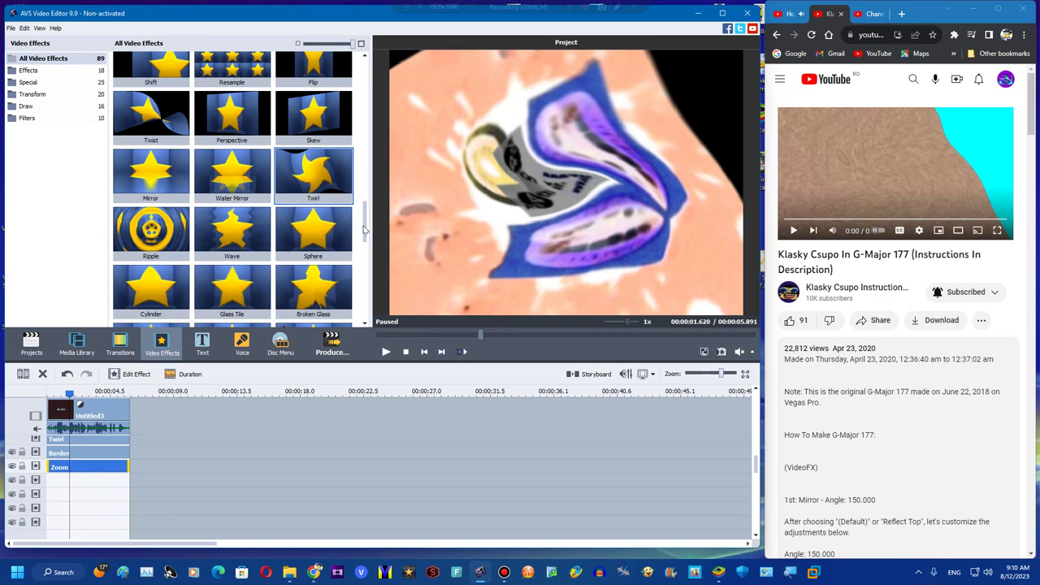
left_click_drag(366, 218, 365, 118)
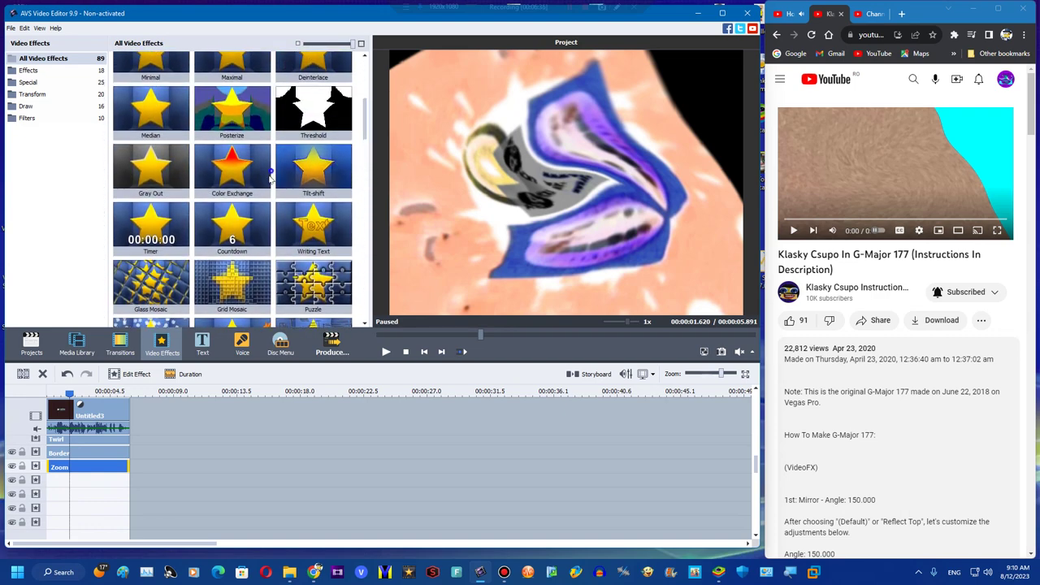
left_click_drag(232, 171, 51, 491)
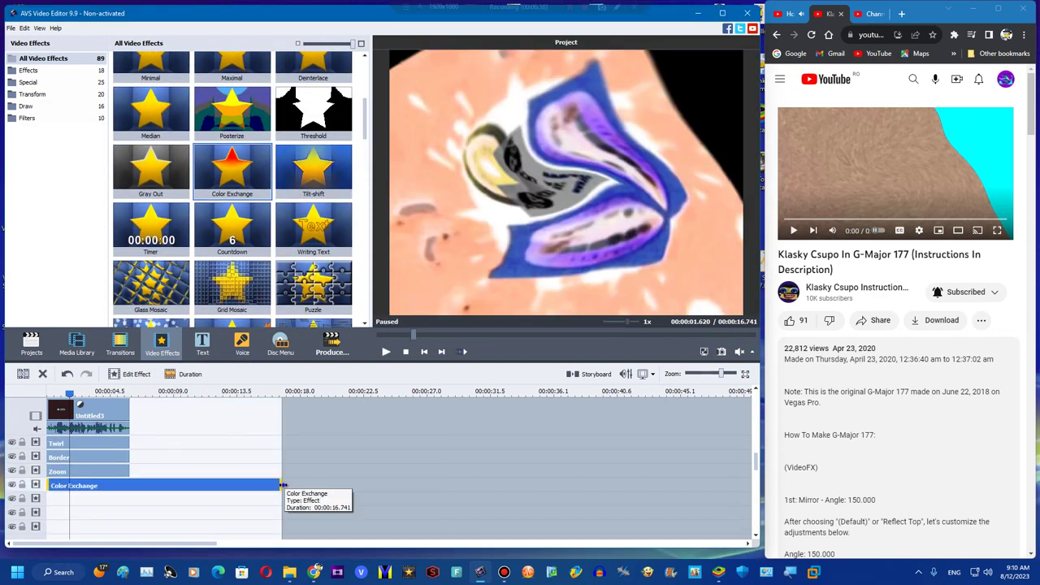
left_click_drag(281, 486, 128, 473)
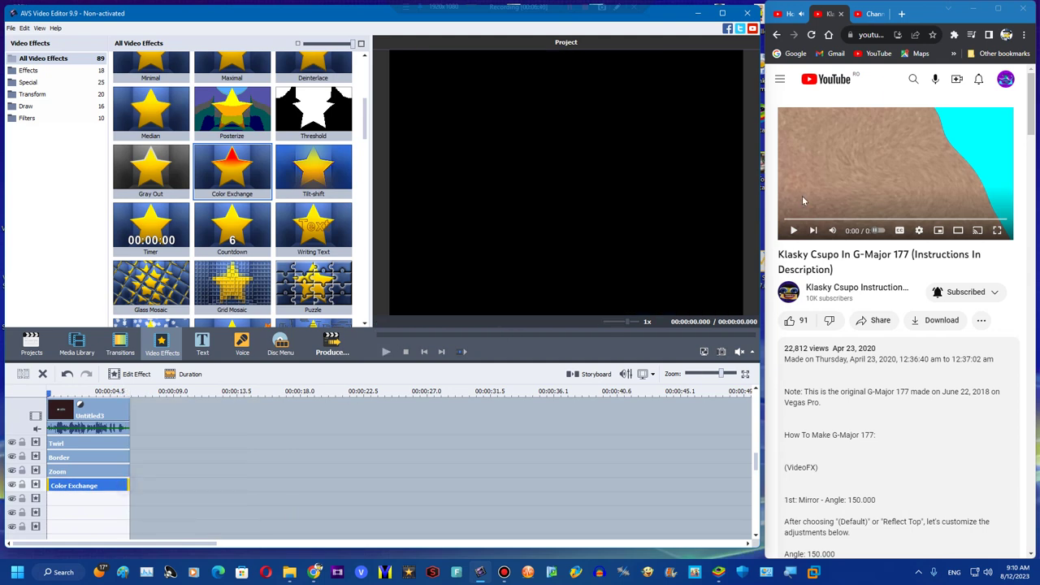
Step: Play the muted reference video to 0:01, pause it and bring the Color Exchange preview to the matching frame
left_click(828, 237)
left_click(795, 237)
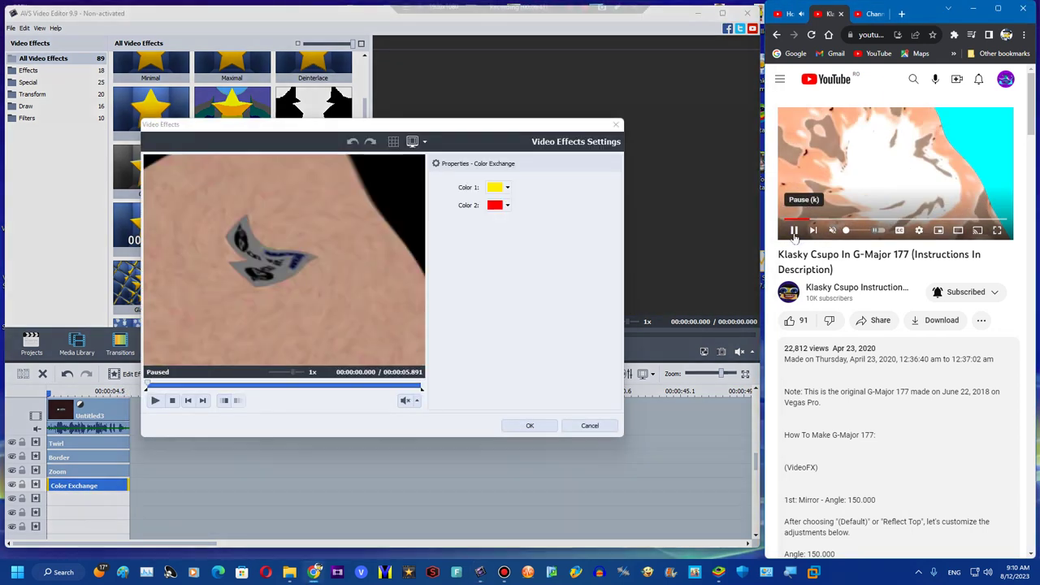
left_click(795, 236)
left_click(794, 233)
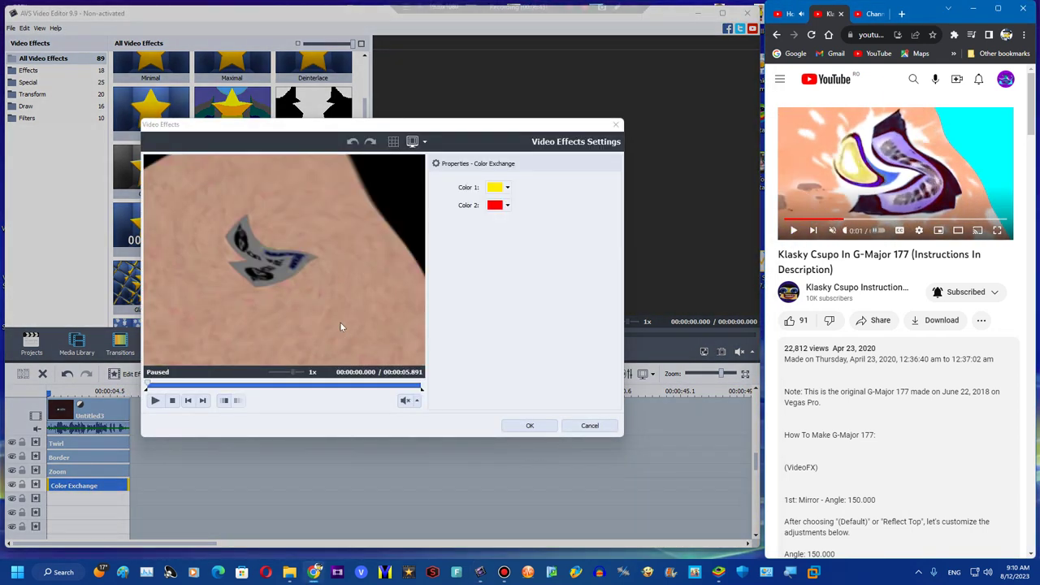
left_click_drag(238, 388, 221, 383)
Step: Set Color Exchange's Color 1 to a dark gray-brown sampled from the preview frame and Color 2 to magenta
left_click(504, 186)
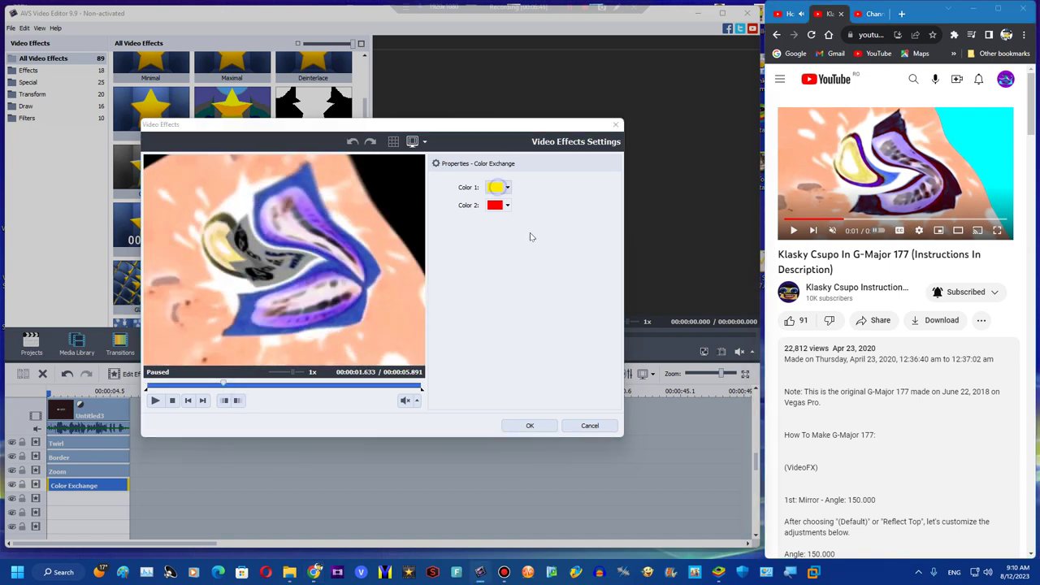
left_click(545, 272)
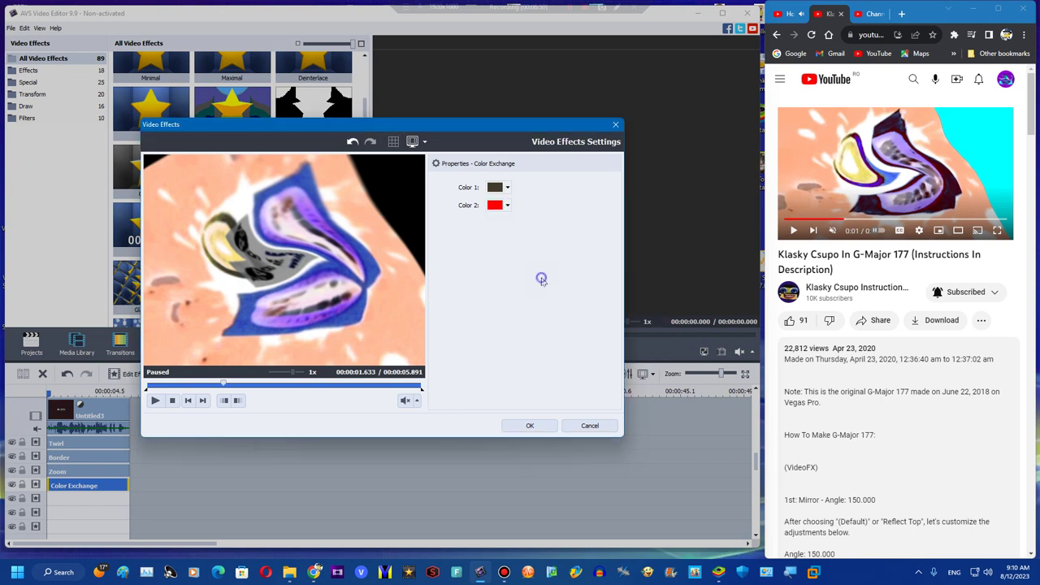
left_click(507, 207)
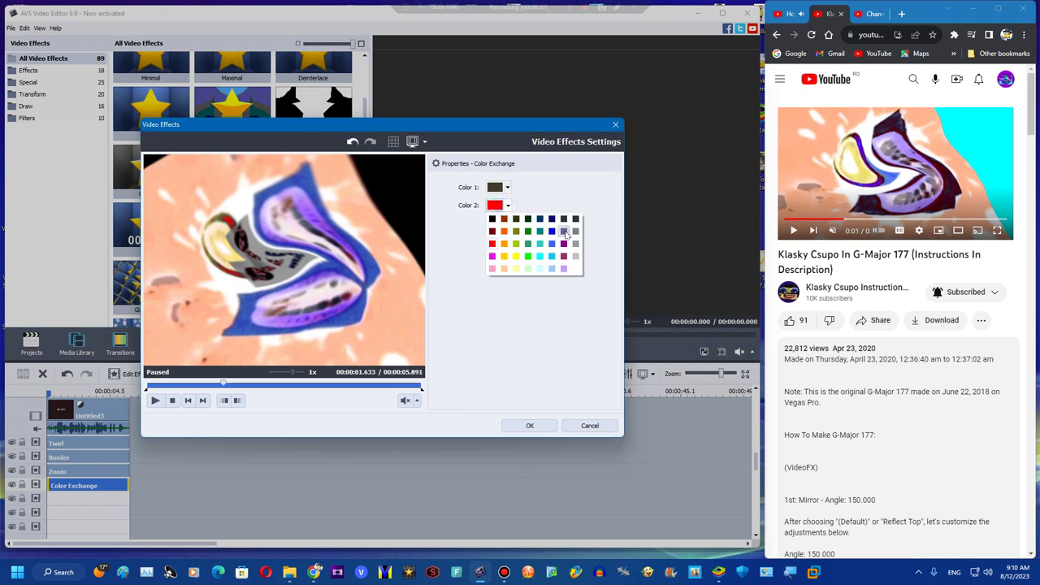
left_click(563, 244)
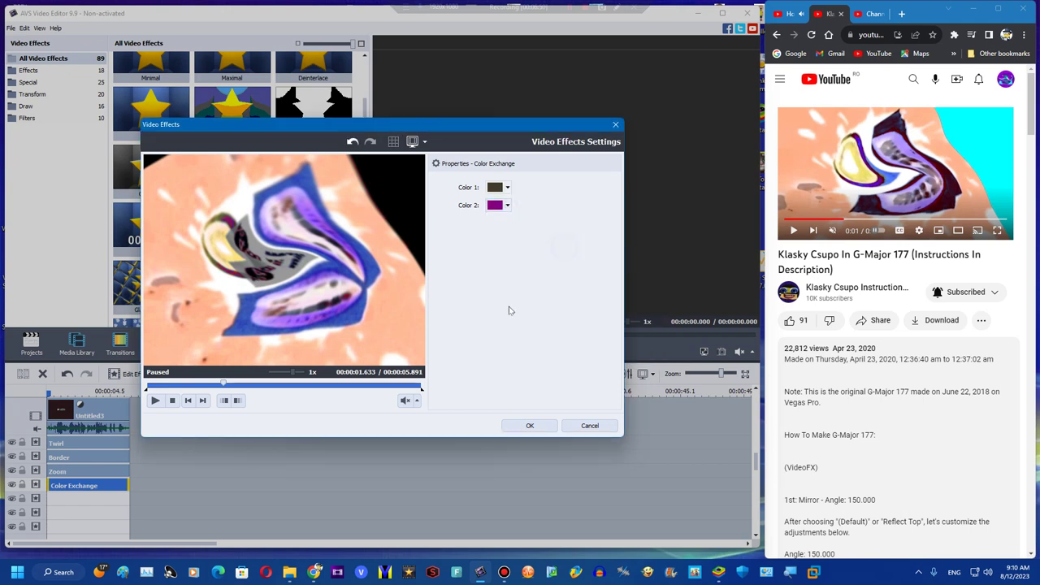
left_click(508, 206)
left_click(563, 268)
left_click(507, 205)
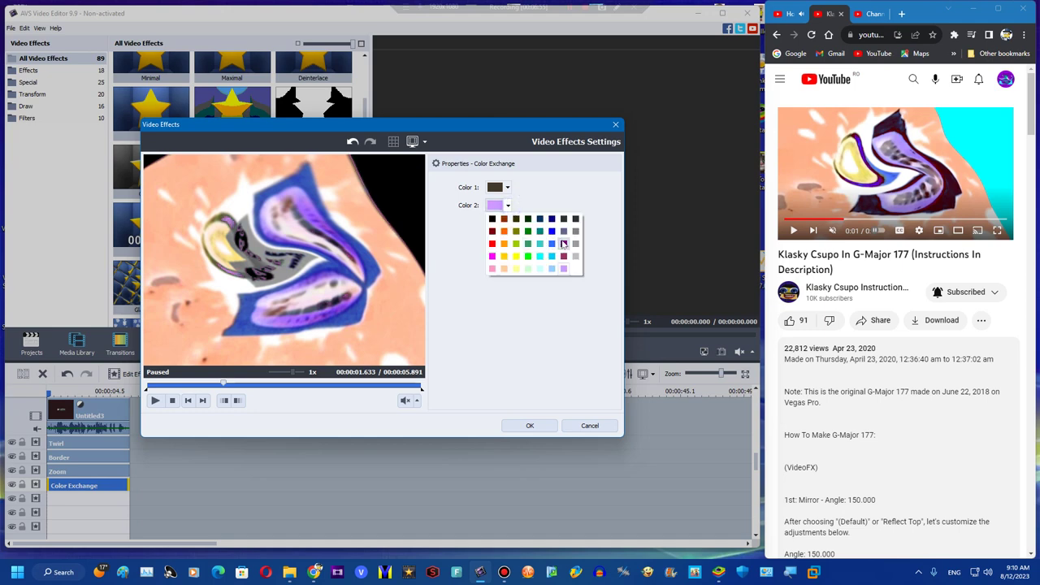
left_click(490, 256)
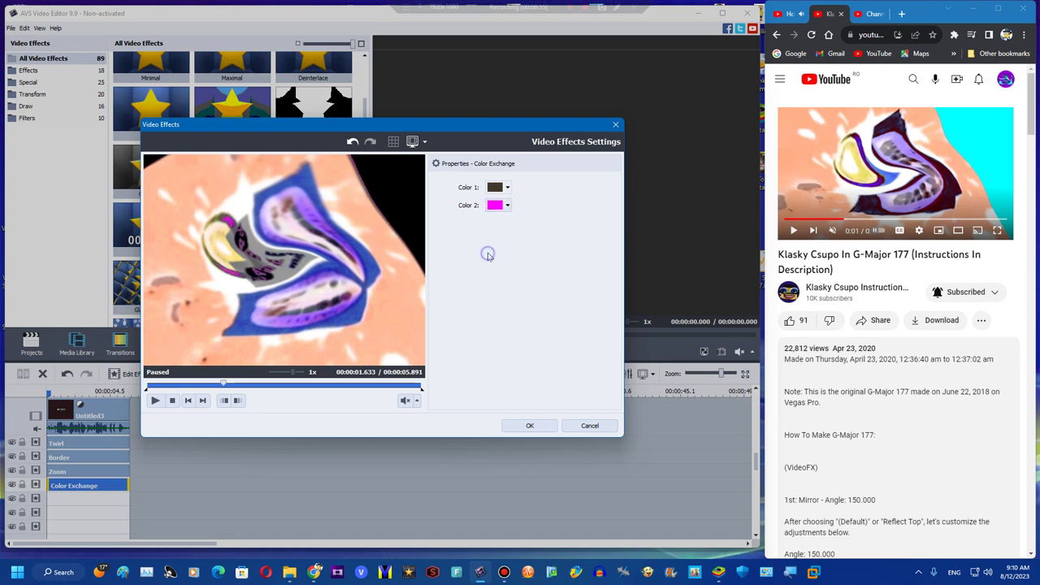
left_click(529, 425)
Step: Duplicate the Color Exchange effect and align the copy with the clip on the line below
right_click(110, 486)
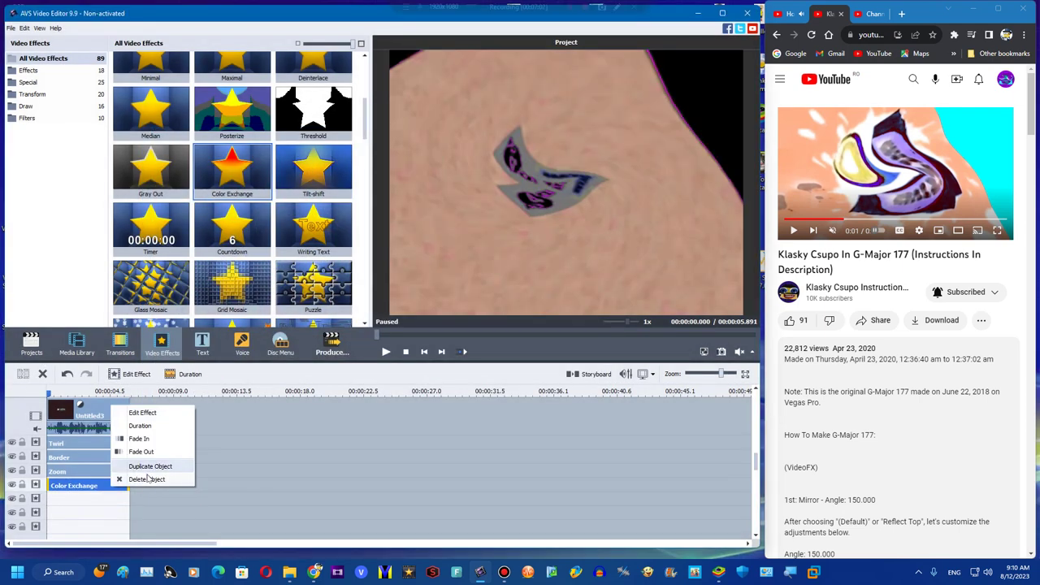
left_click(139, 464)
left_click_drag(42, 508, 68, 502)
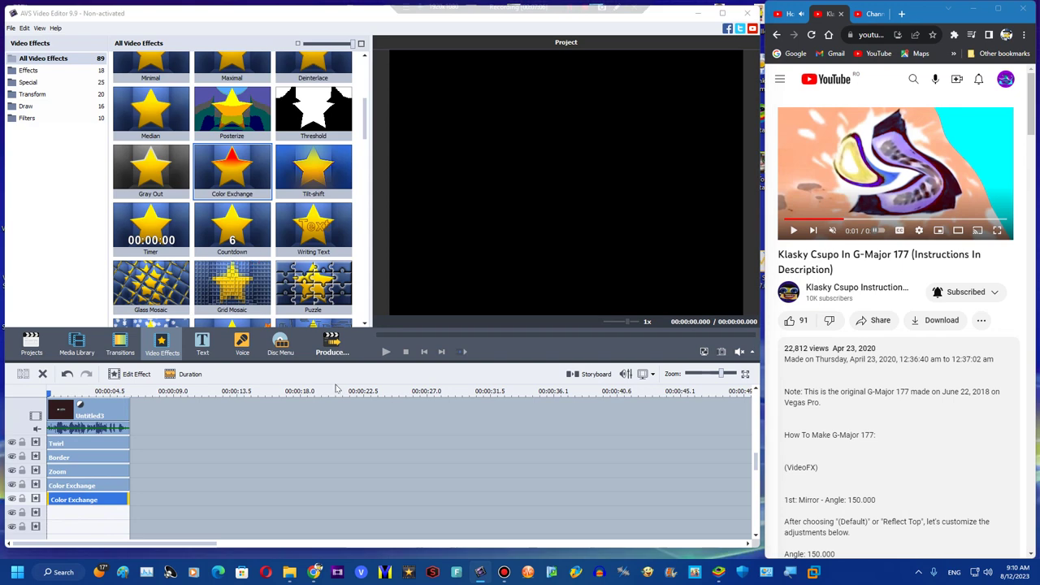
Step: Open the duplicated Color Exchange's settings, preview the frame at about 1.7 seconds and advance the reference video slightly for comparison
double_click(87, 500)
left_click(218, 384)
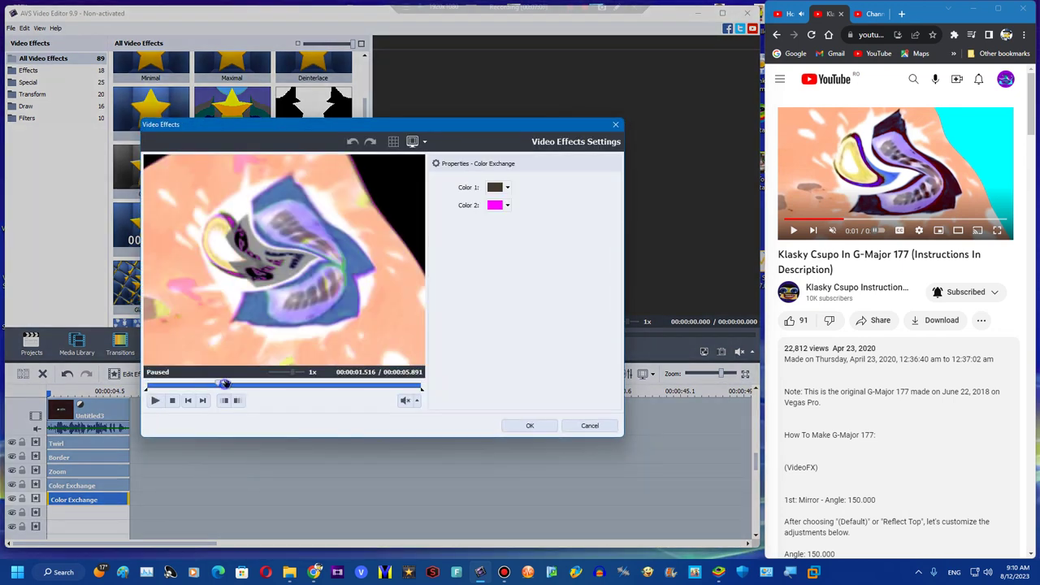
left_click_drag(225, 383, 227, 384)
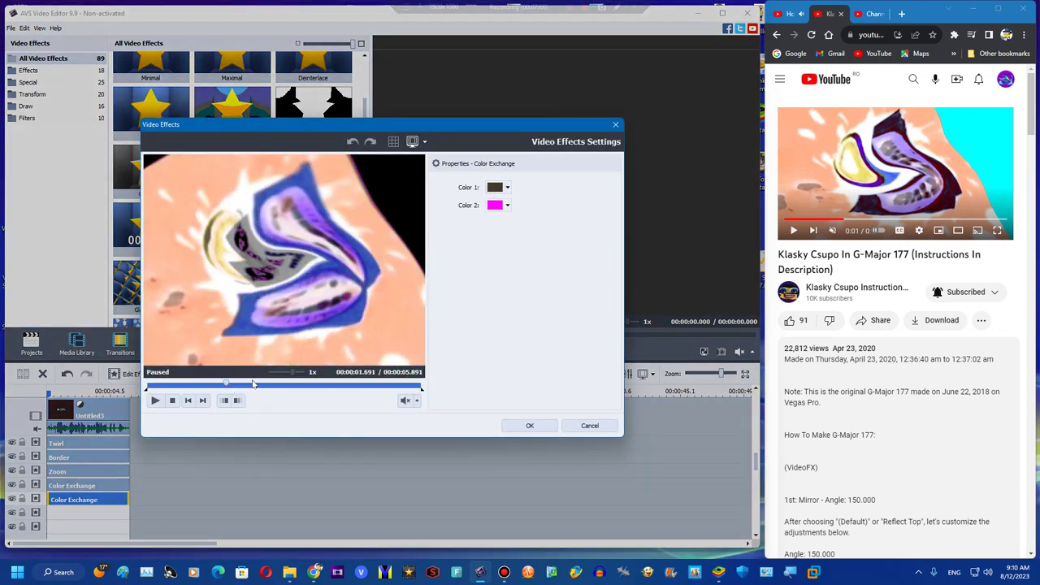
left_click(795, 231)
left_click(795, 230)
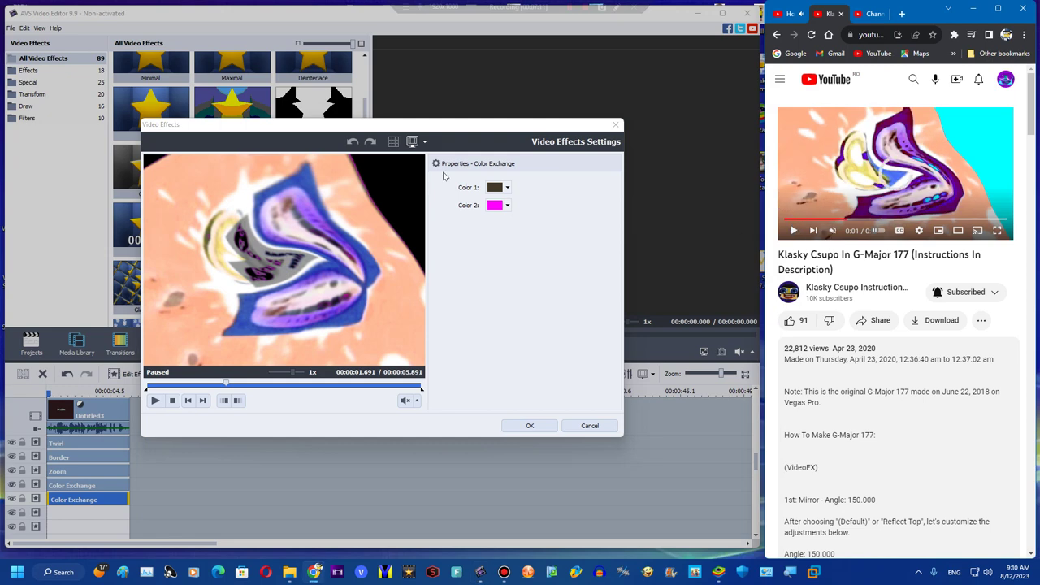
Step: Set Color 1 of the open Color Exchange to an olive green sampled from the preview frame and apply it
left_click(496, 188)
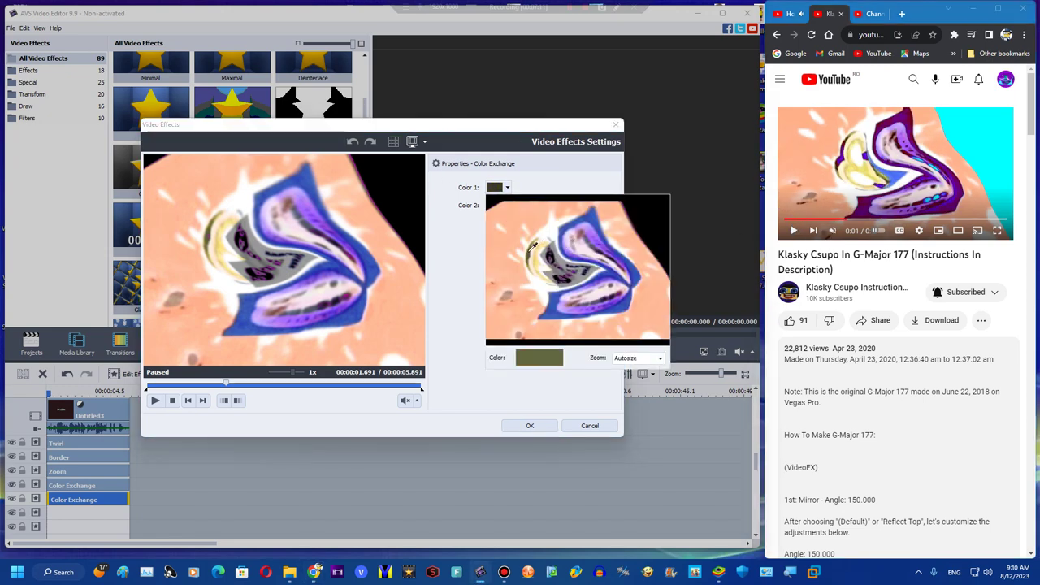
left_click(528, 255)
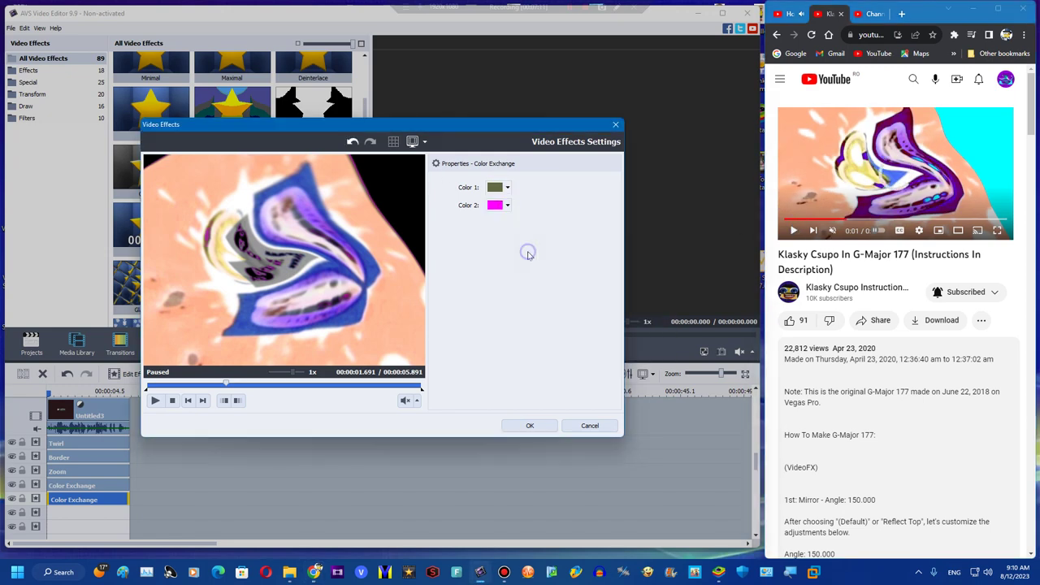
left_click(520, 428)
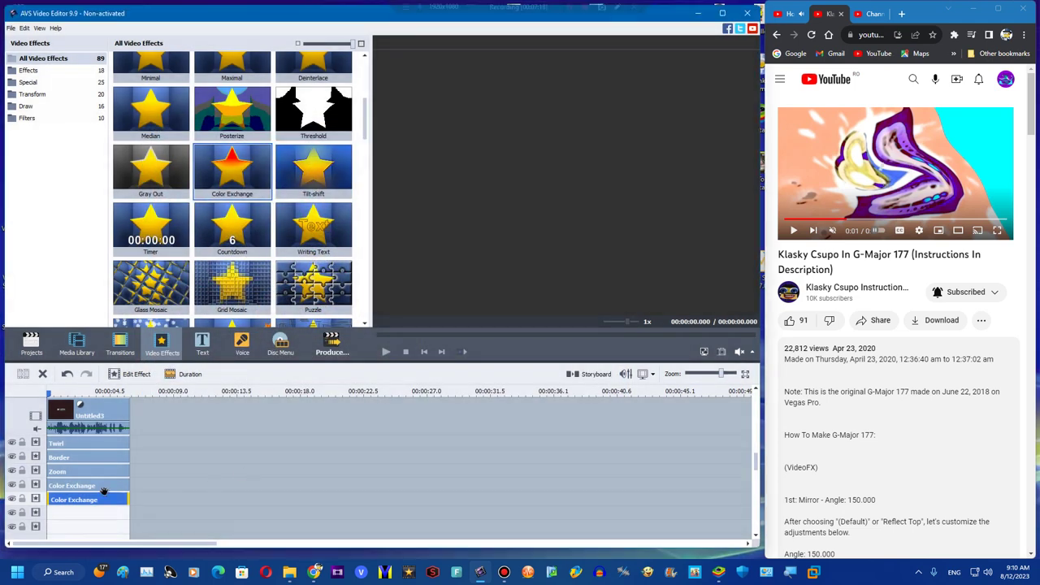
Step: Duplicate the olive-green Color Exchange effect and align the copy with the clip on the line below
right_click(100, 495)
left_click(106, 479)
left_click(146, 490)
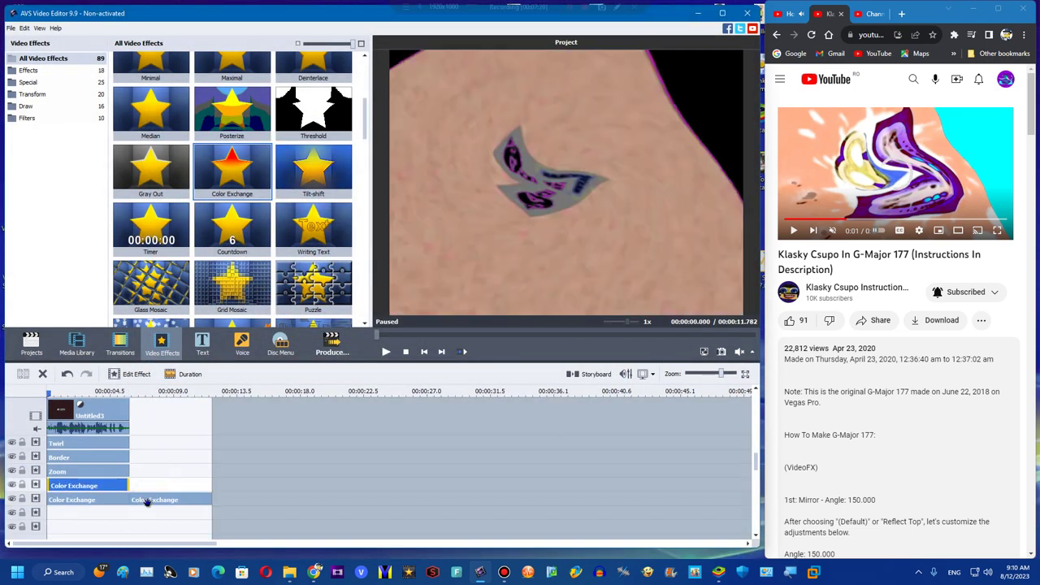
left_click_drag(147, 500, 75, 509)
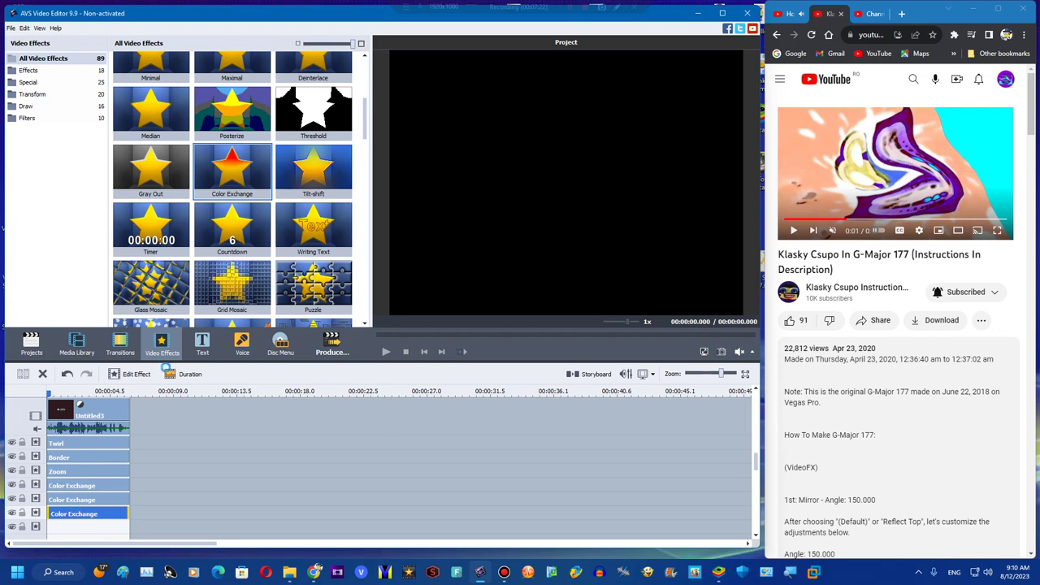
Step: In the new copy, preview the frame at about 1.8 seconds and set Color 1 to a sampled olive-tan and Color 2 to dark red
left_click(131, 374)
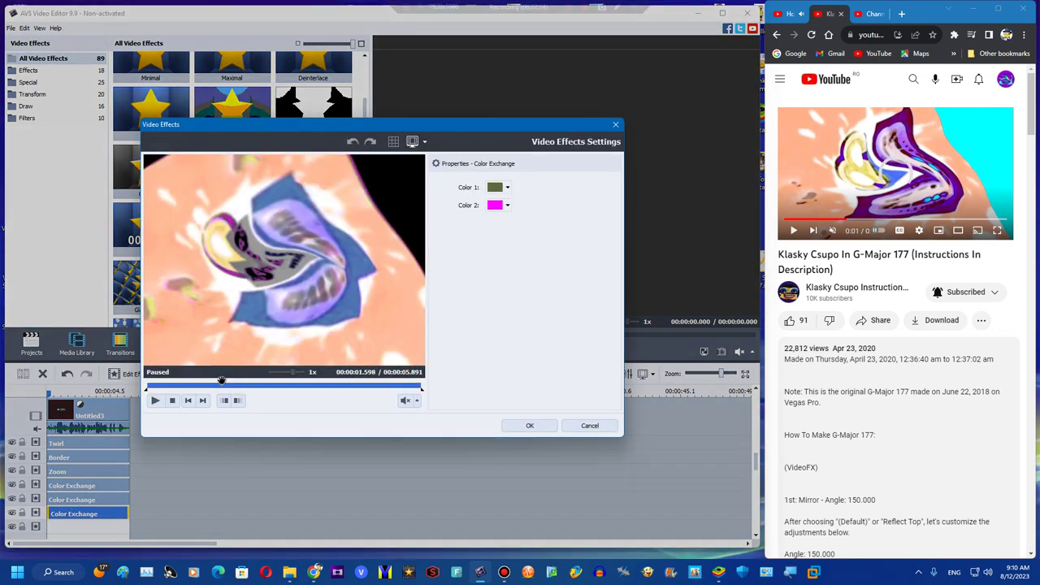
left_click_drag(221, 381, 230, 381)
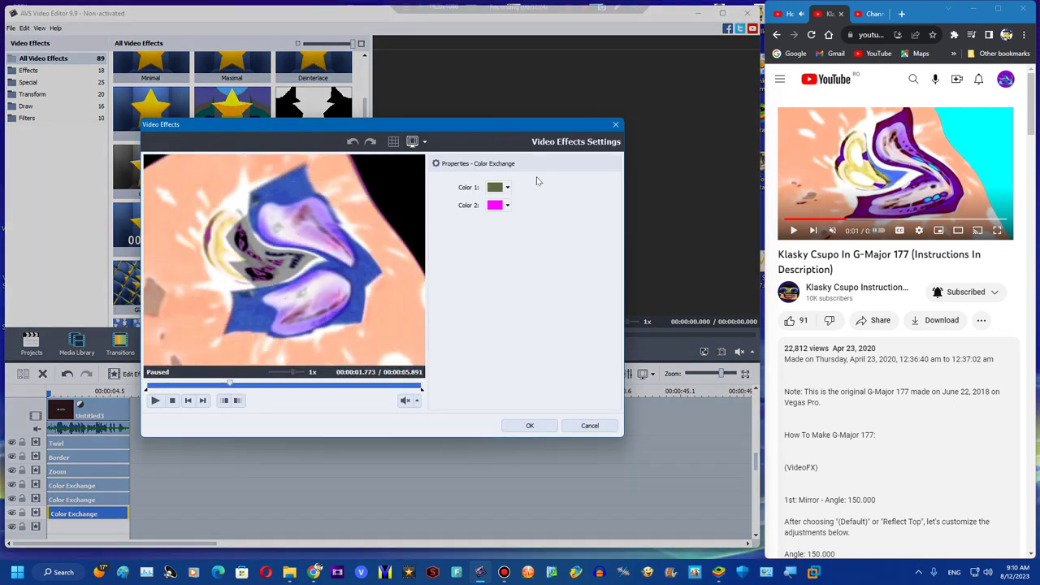
left_click(495, 188)
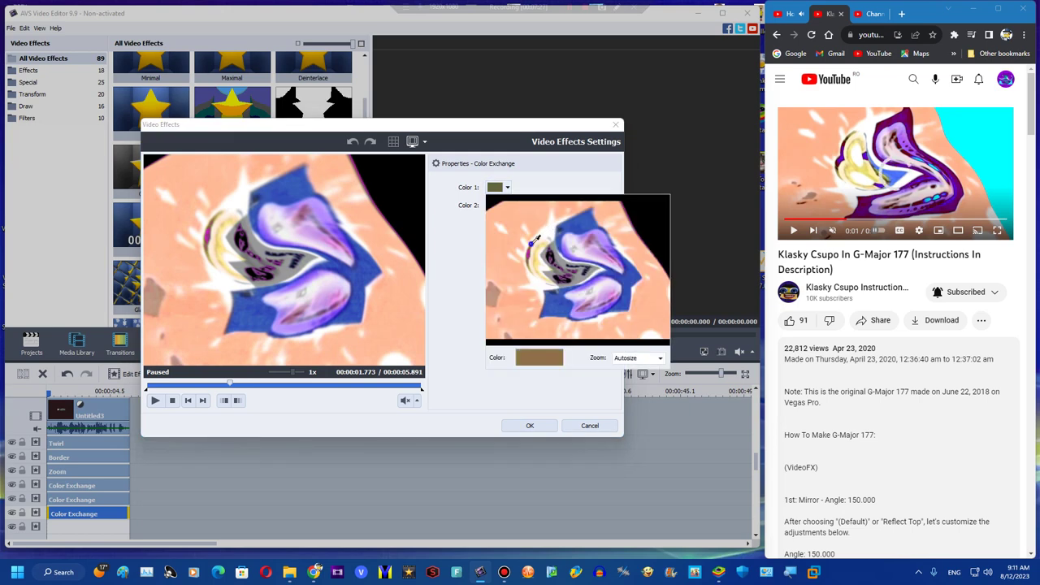
left_click(534, 240)
left_click(506, 206)
left_click(493, 232)
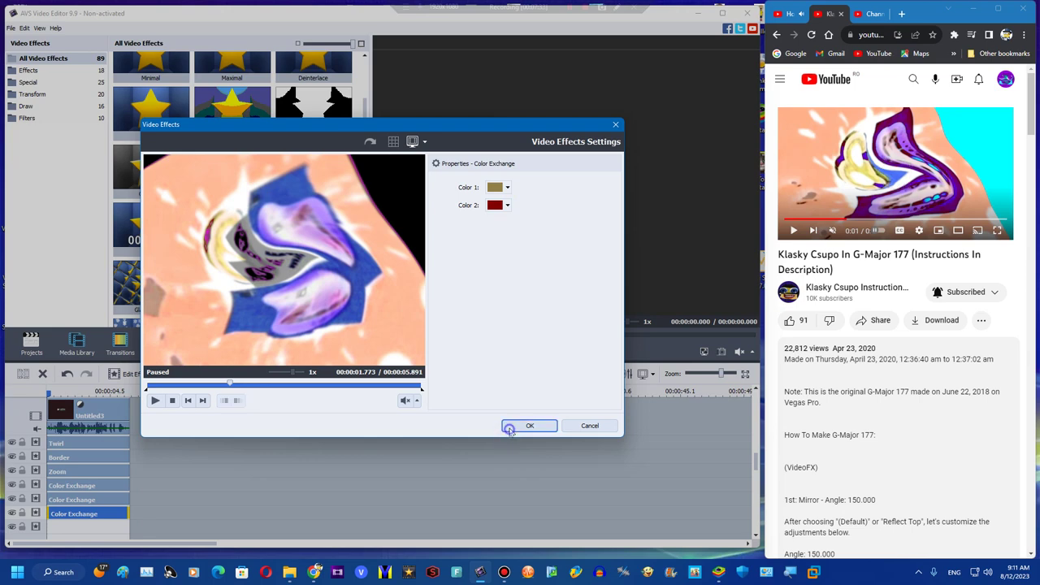
left_click(510, 426)
Step: Duplicate the dark red Color Exchange effect and move the copy to the start of the next line down
right_click(156, 502)
right_click(111, 517)
left_click(140, 497)
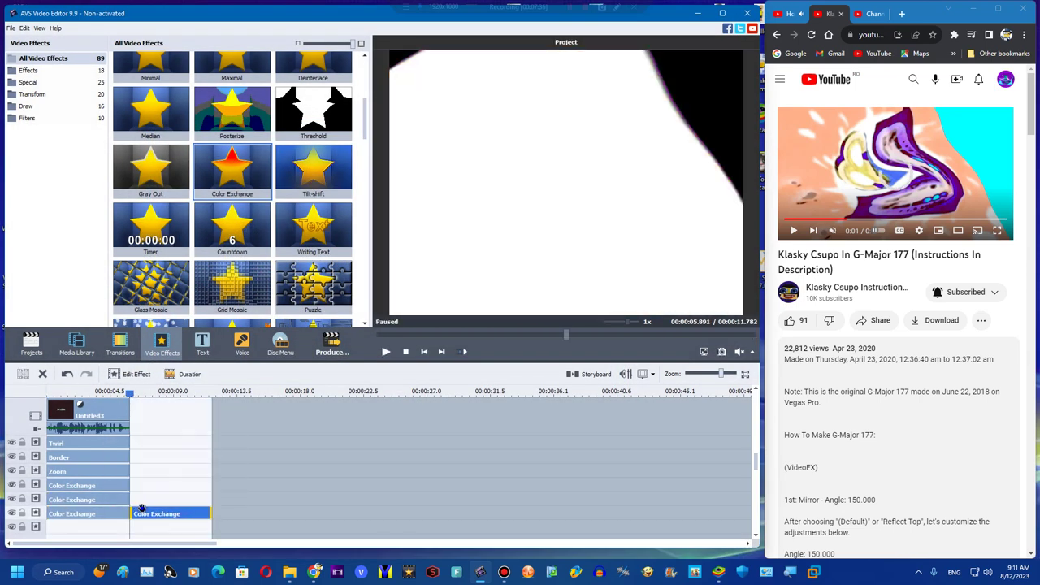
left_click_drag(140, 510, 59, 529)
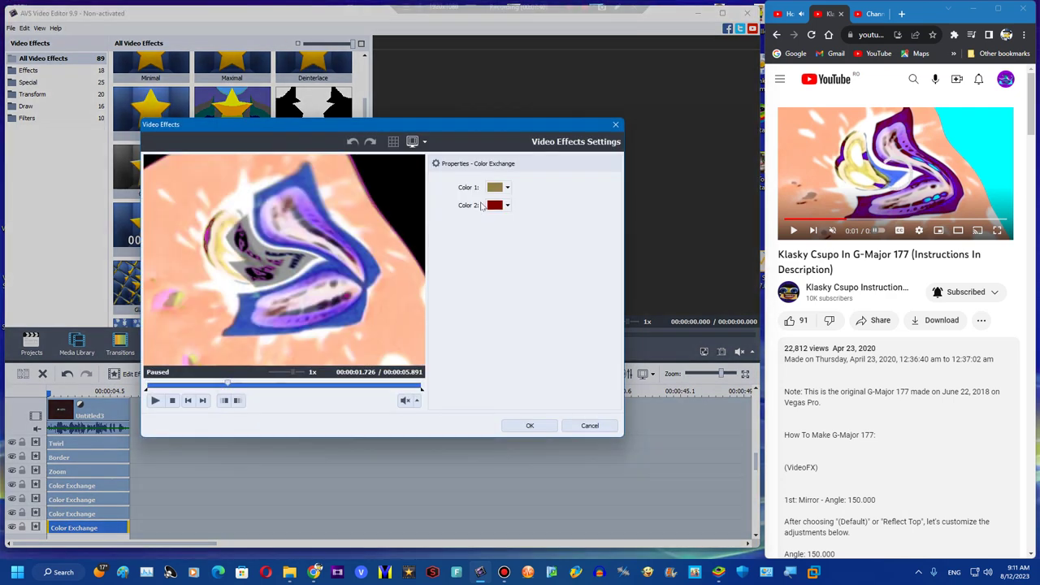
Step: Set the new Color Exchange's Color 1 to black and Color 2 to cyan, and apply the settings
left_click(508, 187)
left_click(492, 200)
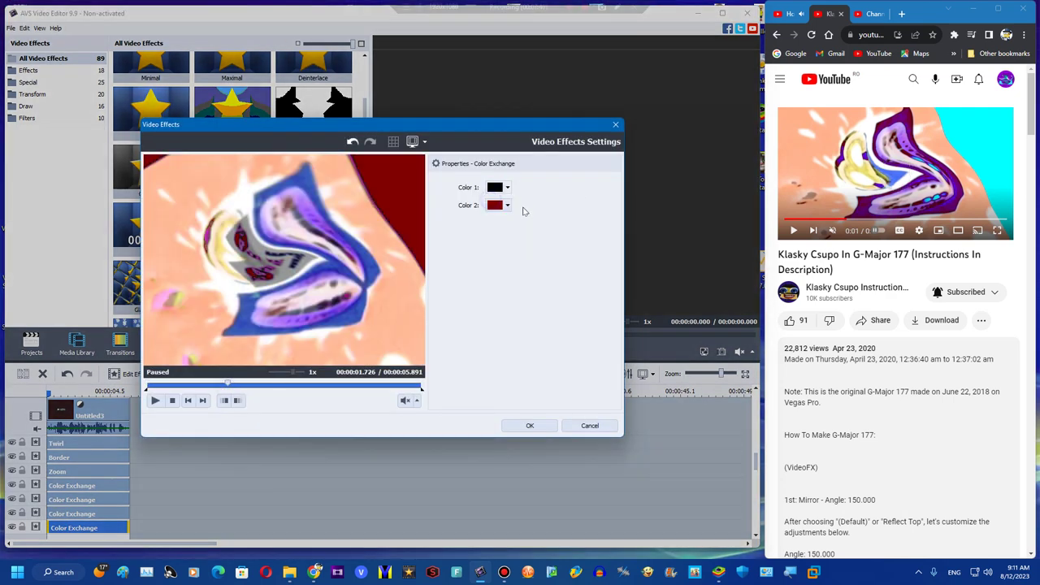
left_click(508, 207)
left_click(541, 257)
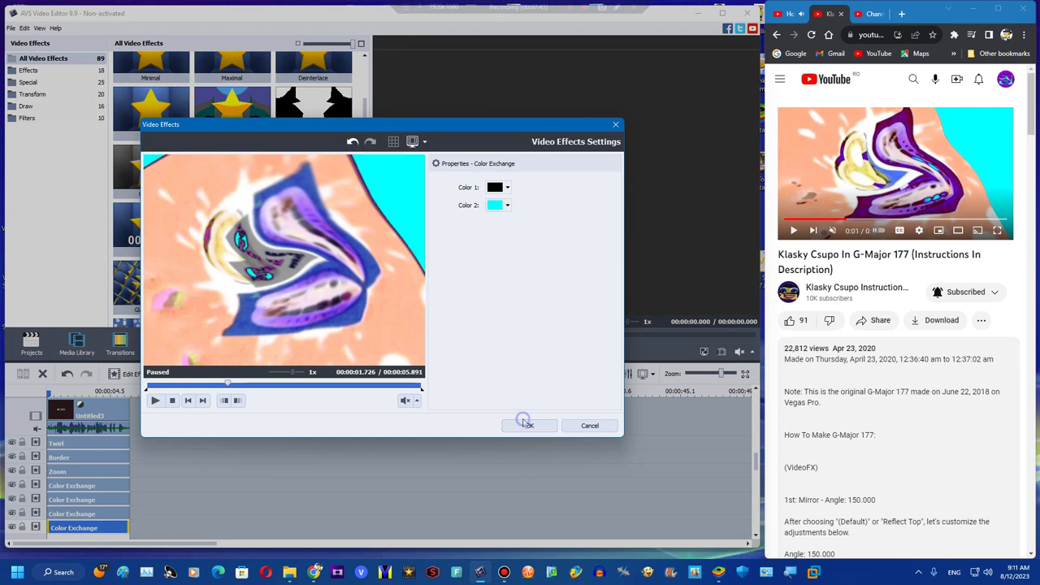
left_click(530, 429)
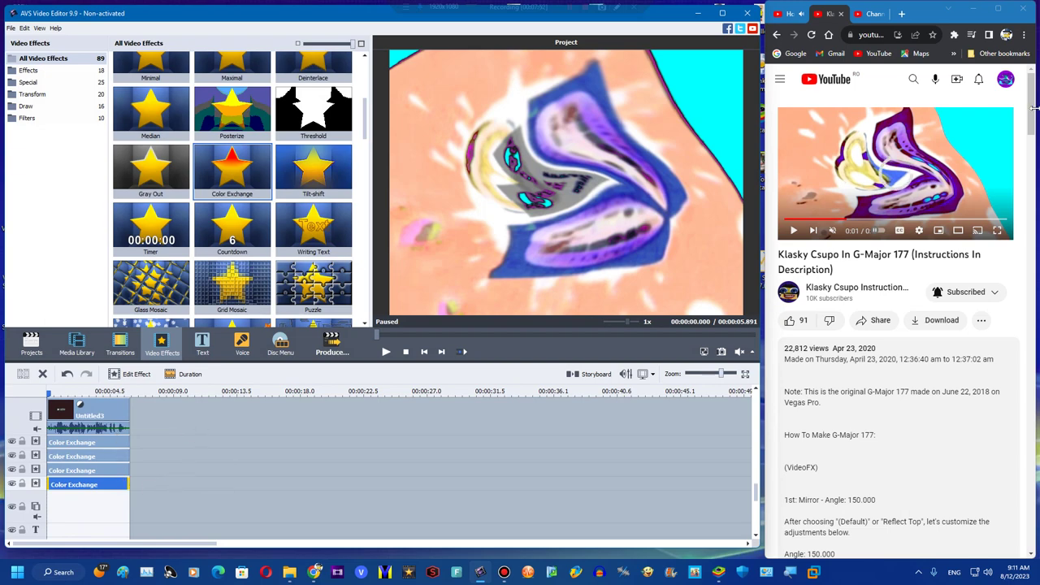
Step: Add four more video effect lines to the timeline
left_click_drag(1033, 106, 1034, 79)
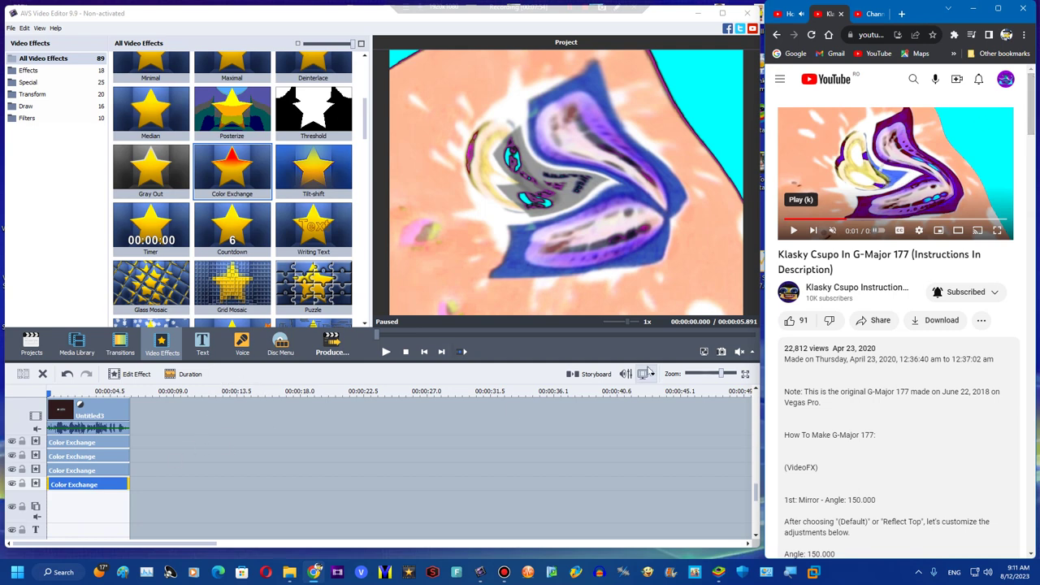
right_click(167, 469)
left_click(176, 448)
right_click(173, 476)
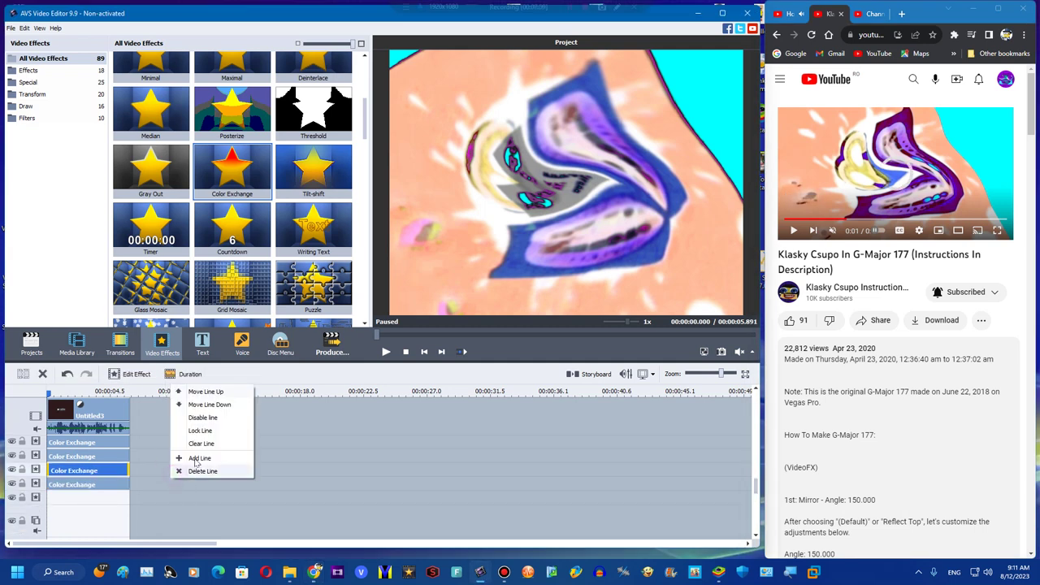
left_click(191, 461)
right_click(192, 475)
left_click(215, 451)
right_click(202, 468)
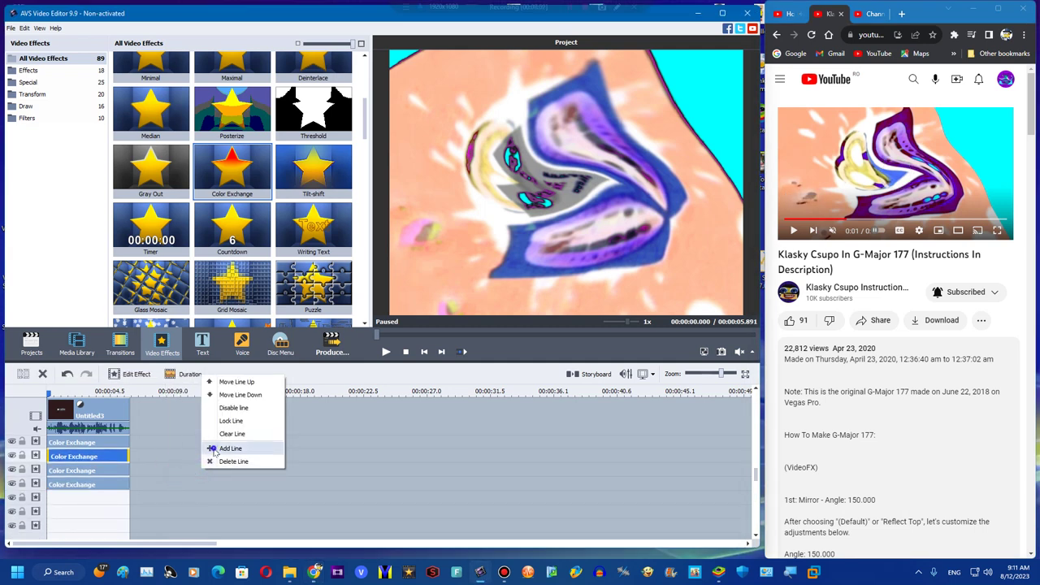
left_click(214, 448)
Step: Duplicate the black-to-cyan Color Exchange effect and align the copy with the clip on the line below
right_click(126, 487)
left_click(146, 470)
left_click_drag(155, 482, 56, 498)
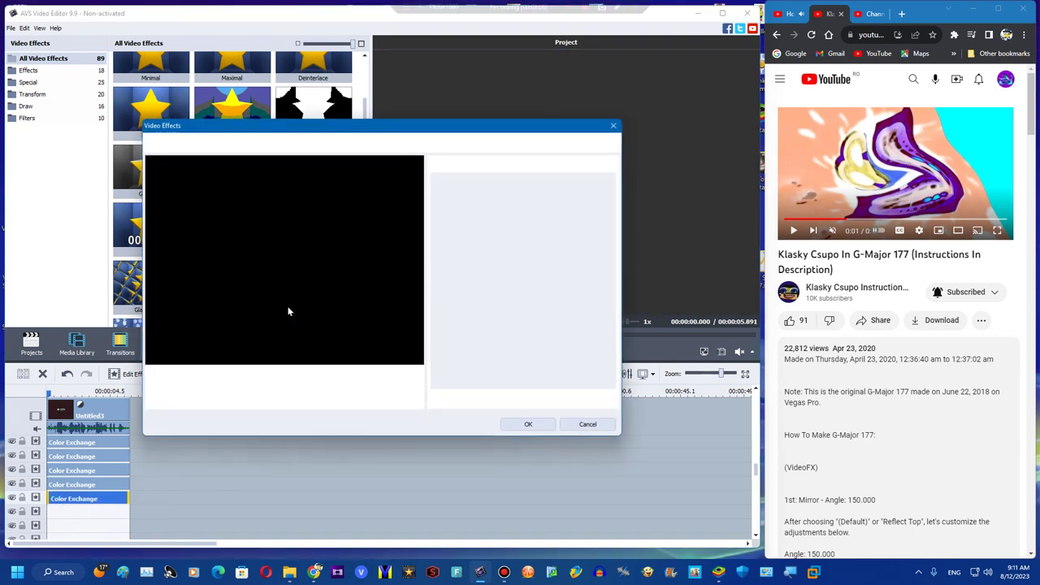
Step: Preview the copy at about 1.8 seconds and set Color 1 to a blue sampled from the frame and Color 2 to purple
left_click(230, 386)
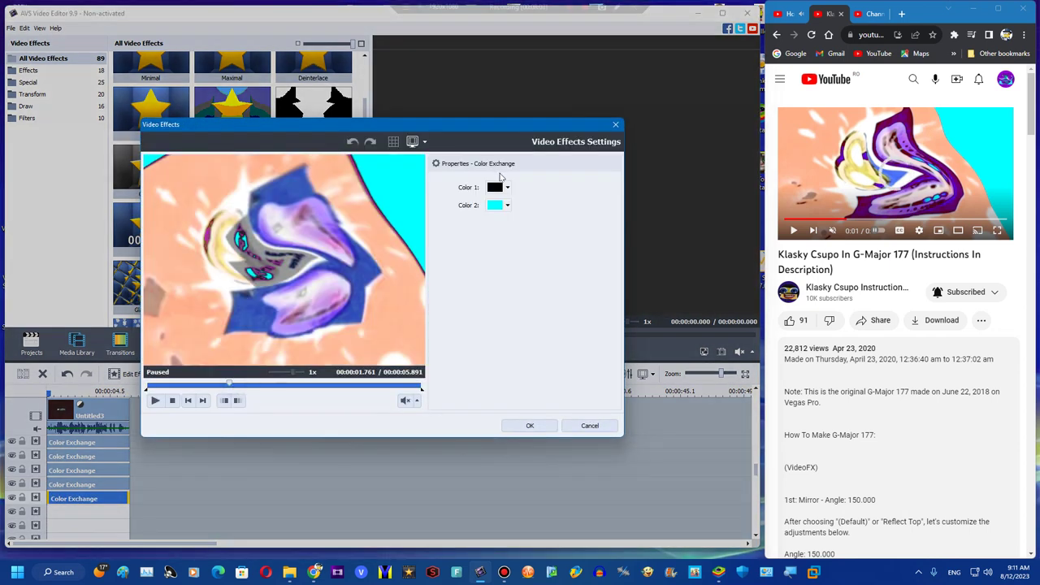
left_click(498, 187)
left_click(525, 261)
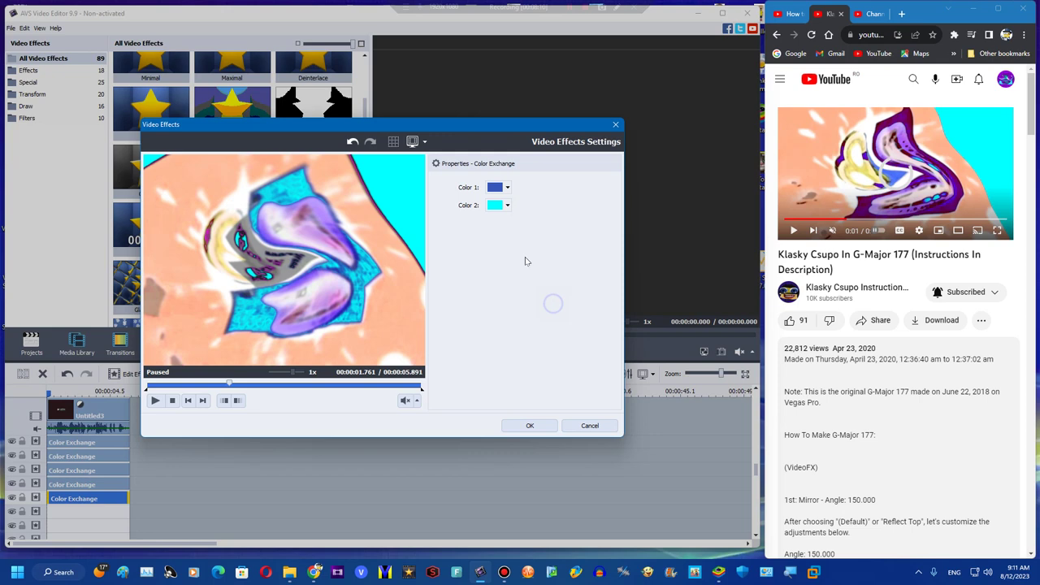
left_click(507, 206)
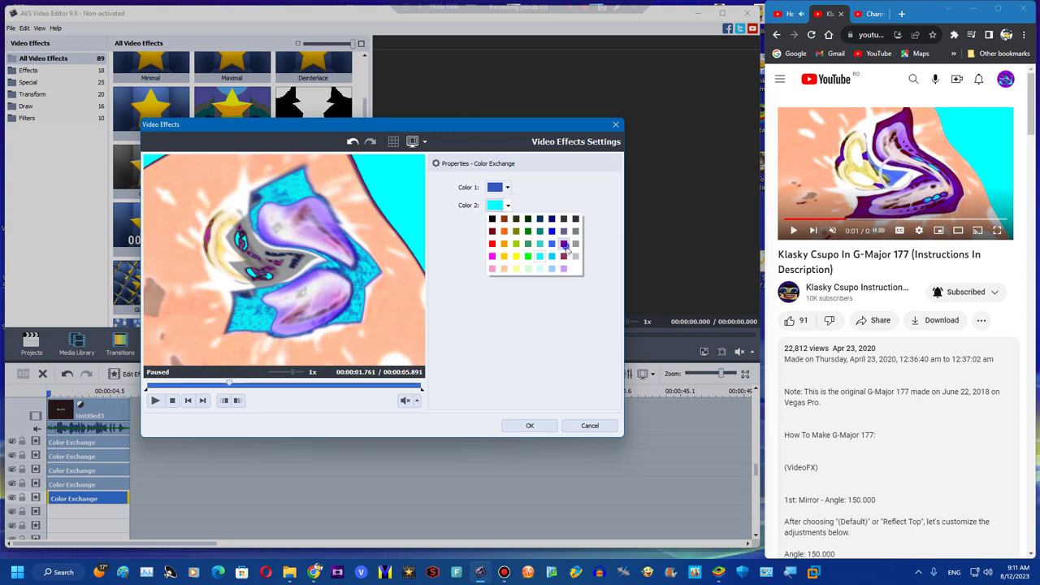
left_click(564, 244)
left_click(528, 426)
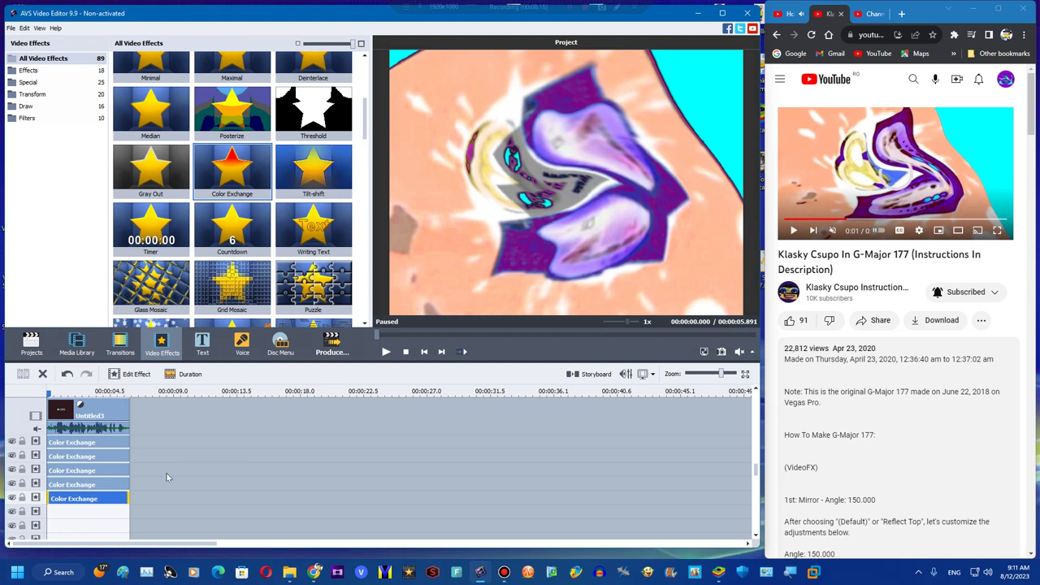
Step: Duplicate the blue-to-purple Color Exchange effect and place the copy at the clip's start on the line below
right_click(105, 497)
left_click(148, 475)
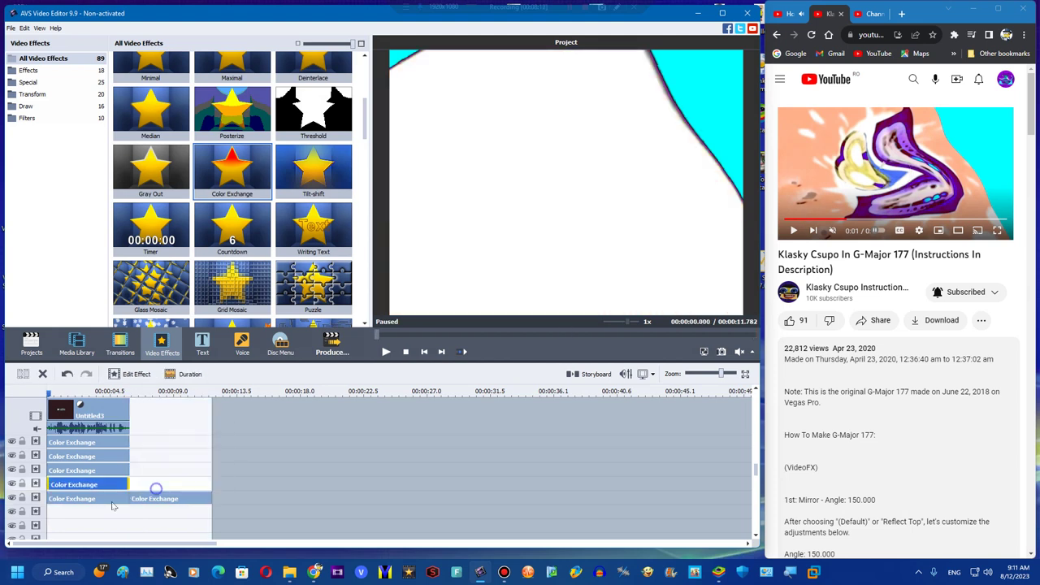
left_click_drag(134, 498, 60, 514)
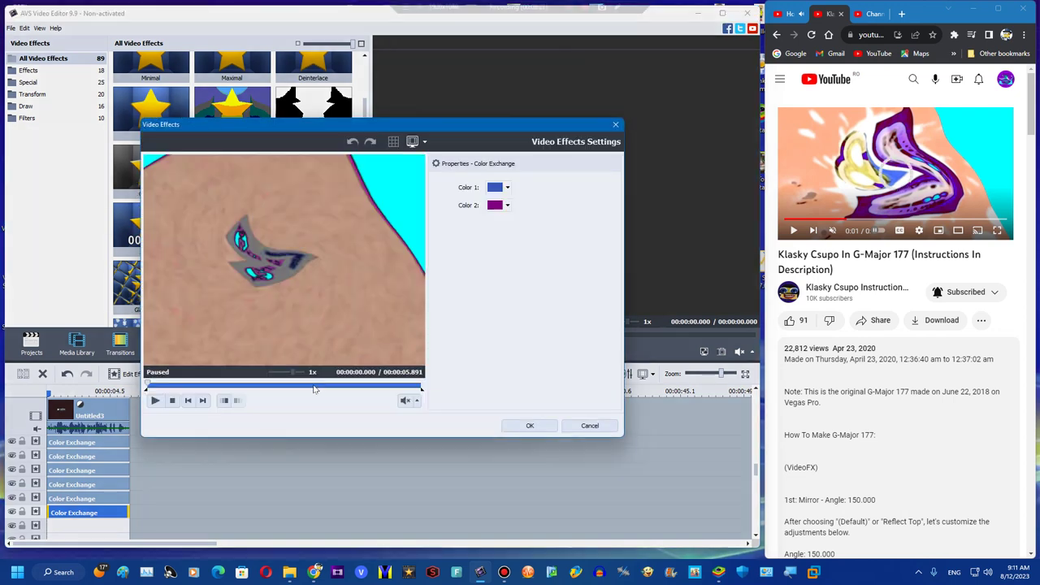
Step: Bring the new copy's preview to about 1.86 seconds and advance the reference video slightly to the matching frame
left_click(295, 387)
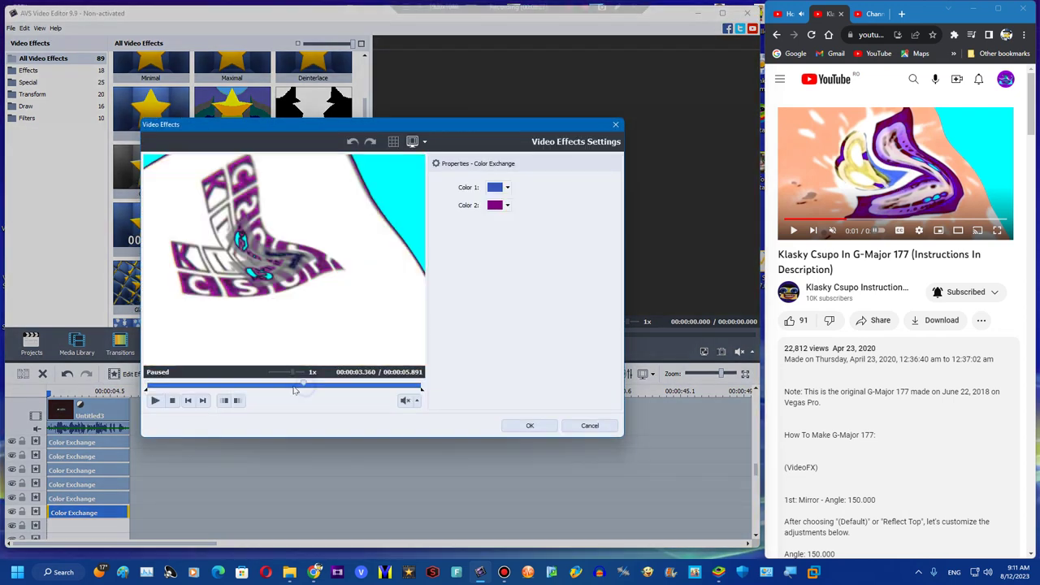
left_click(256, 384)
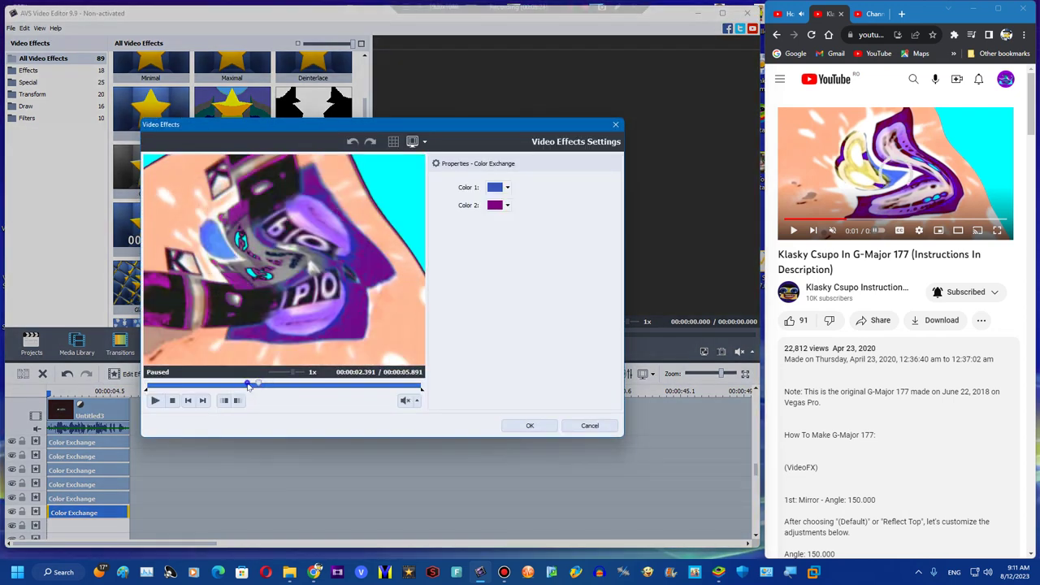
left_click_drag(249, 386, 233, 383)
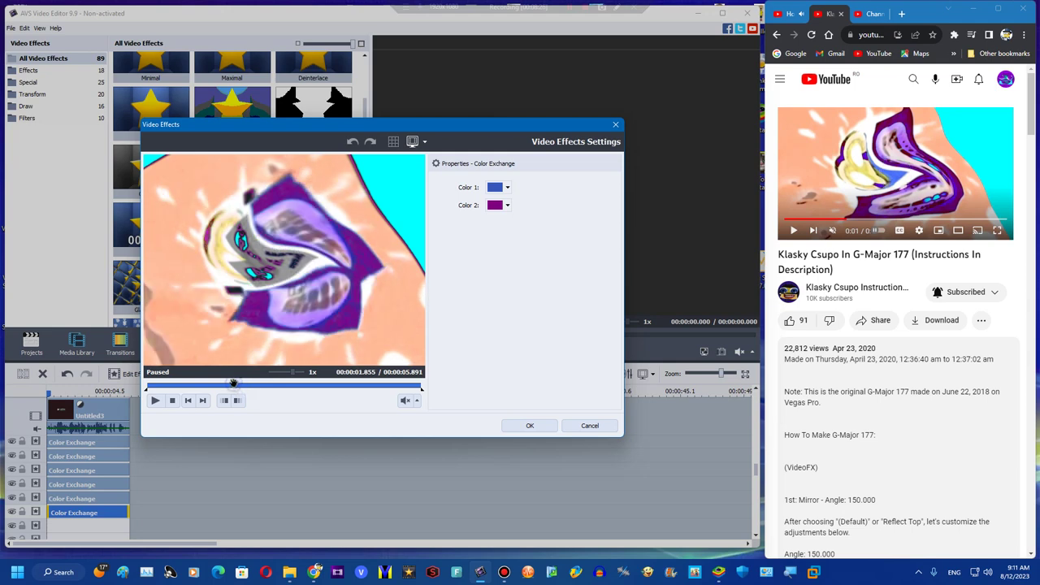
left_click(788, 233)
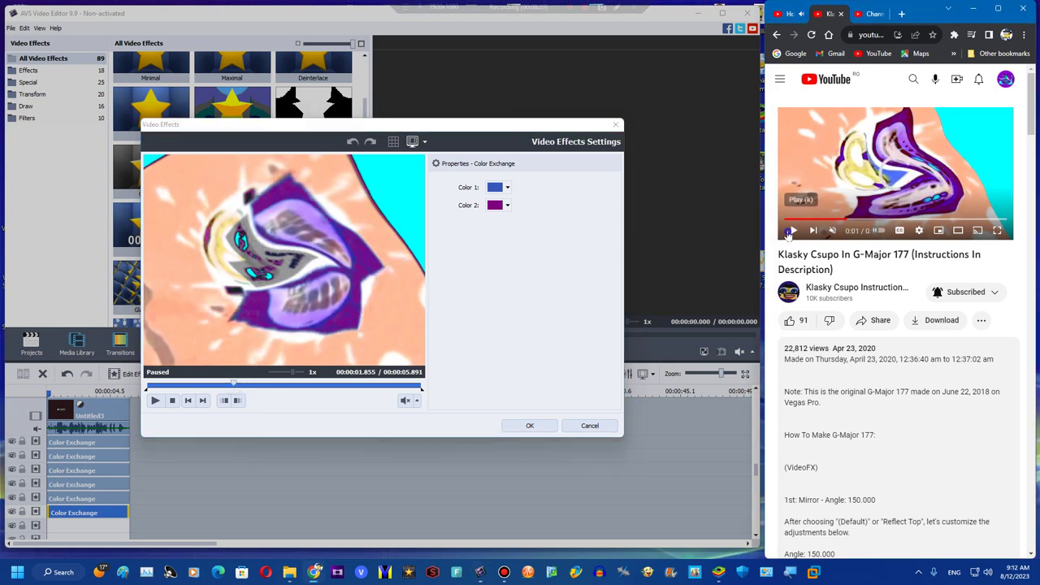
left_click(788, 233)
left_click(787, 233)
left_click(788, 232)
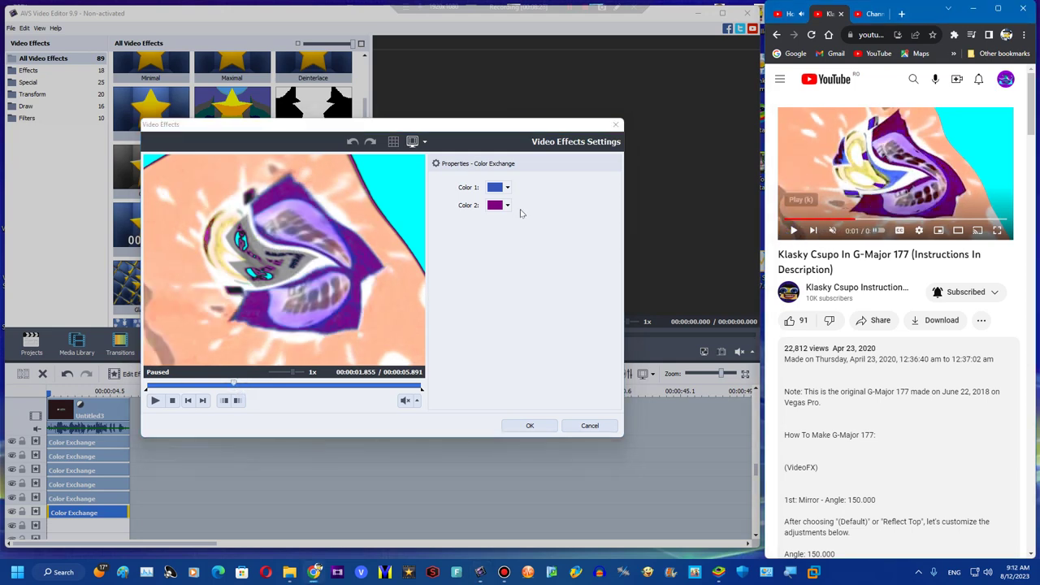
Step: Set Color 1 to a grayish purple sampled from the preview frame and Color 2 to dark red, and apply the settings
left_click(507, 187)
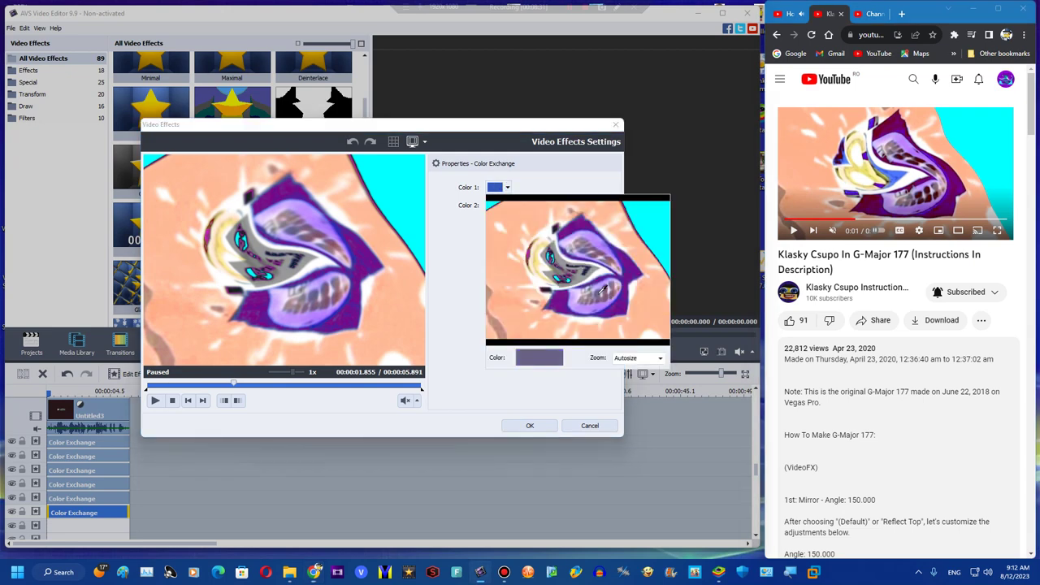
left_click(523, 200)
left_click(507, 205)
left_click(493, 232)
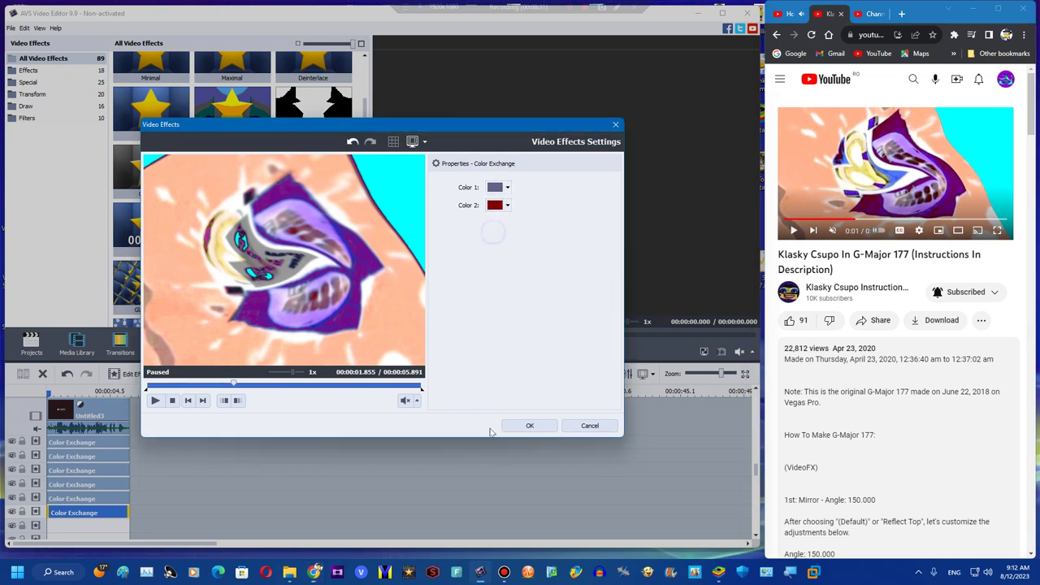
left_click(529, 425)
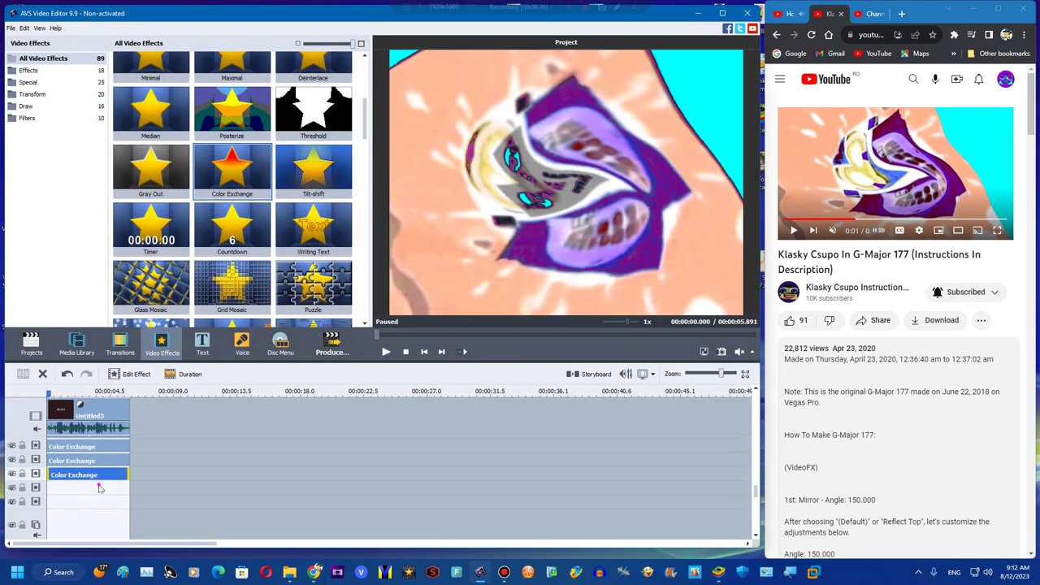
Step: Duplicate the last Color Exchange effect onto the line below and preview the copy's frame at about 1.9 seconds
right_click(85, 476)
right_click(85, 477)
left_click(132, 536)
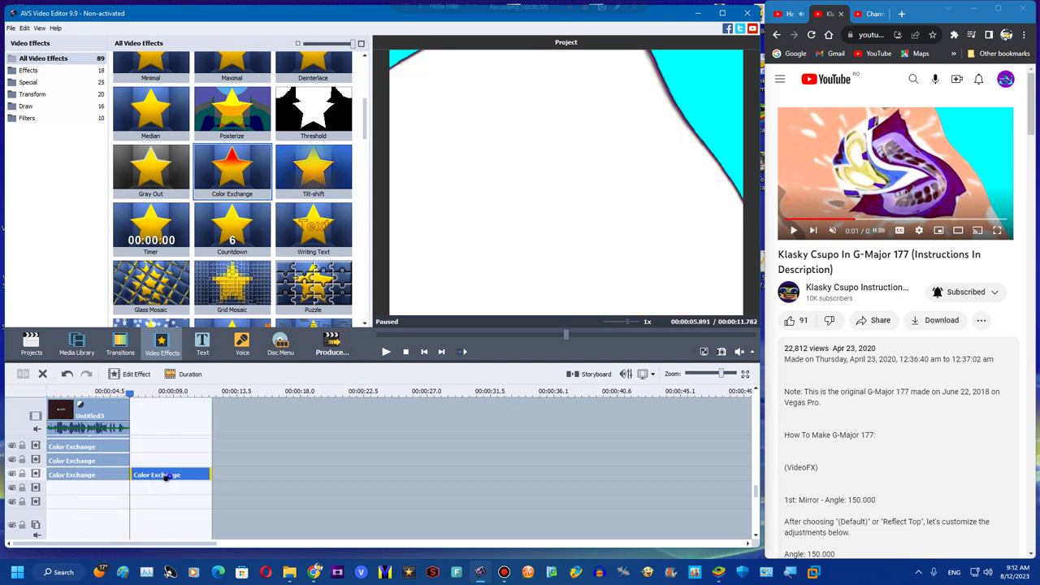
left_click_drag(168, 478, 67, 491)
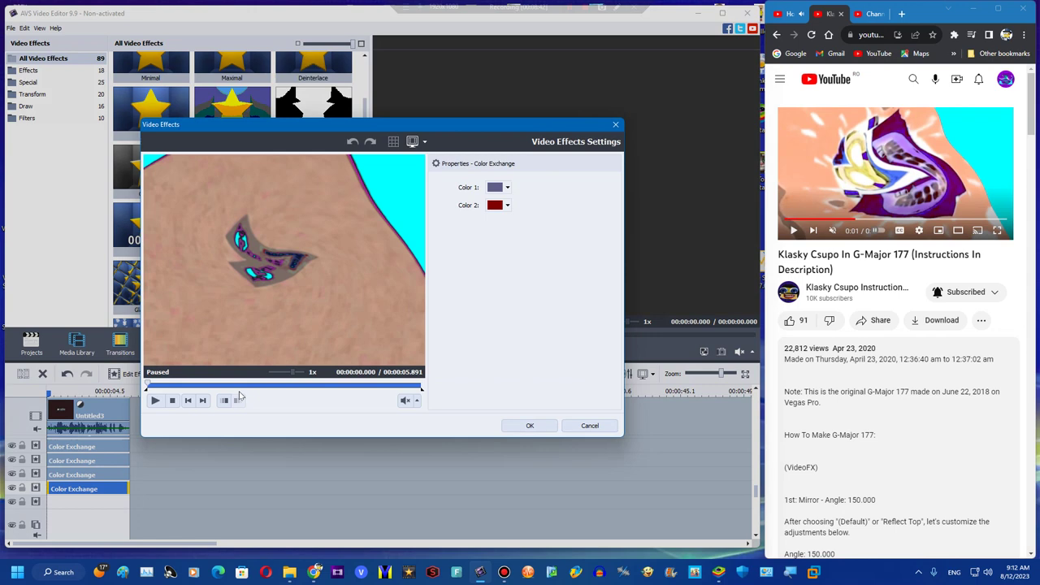
left_click(236, 386)
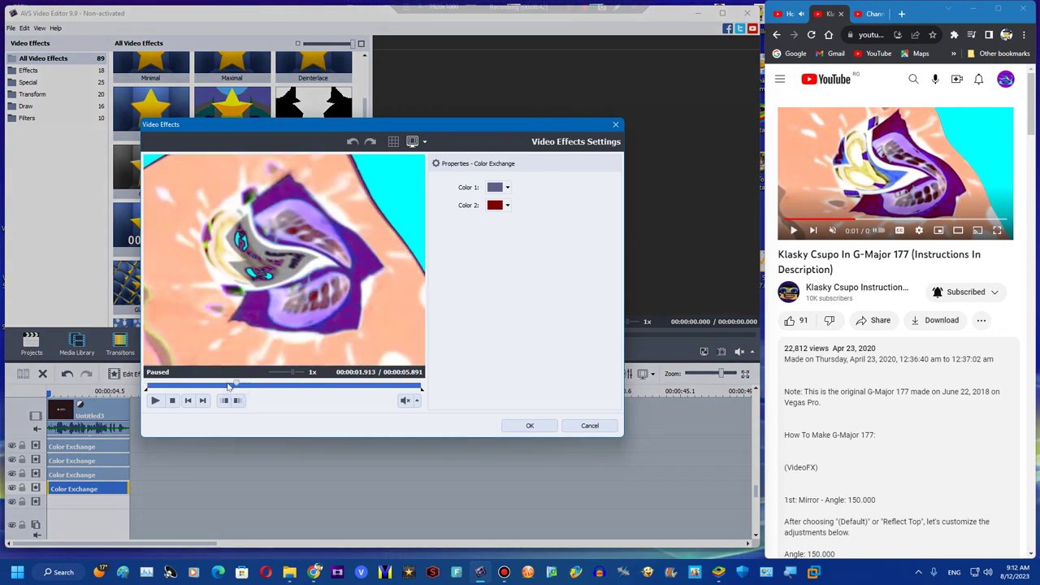
Step: Sample a very dark purple from the frame at about 1.62 seconds as Color 1, set Color 2 to cyan, and apply the settings
left_click_drag(225, 383, 220, 387)
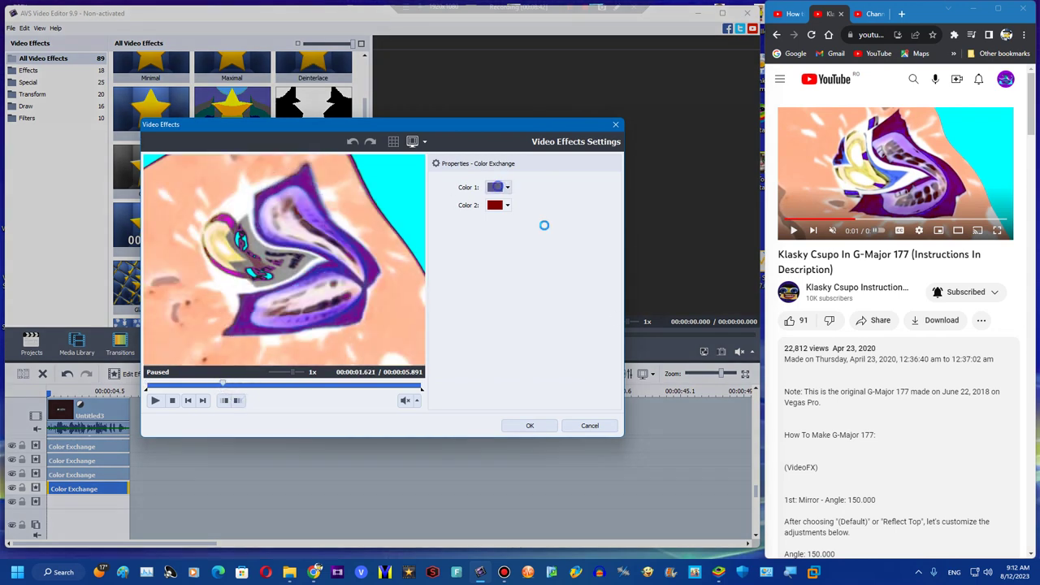
left_click(605, 298)
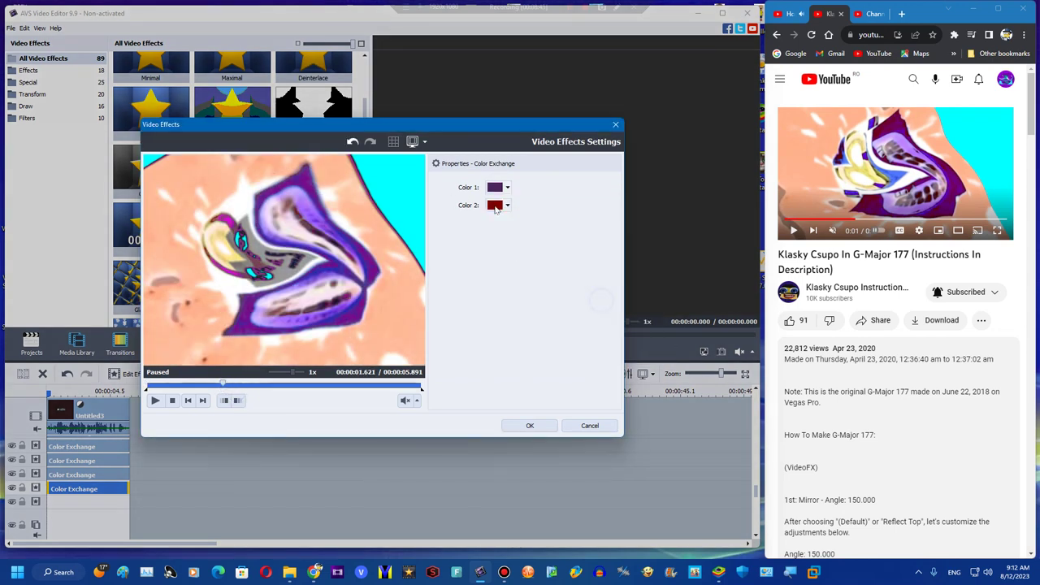
left_click(508, 205)
left_click(532, 289)
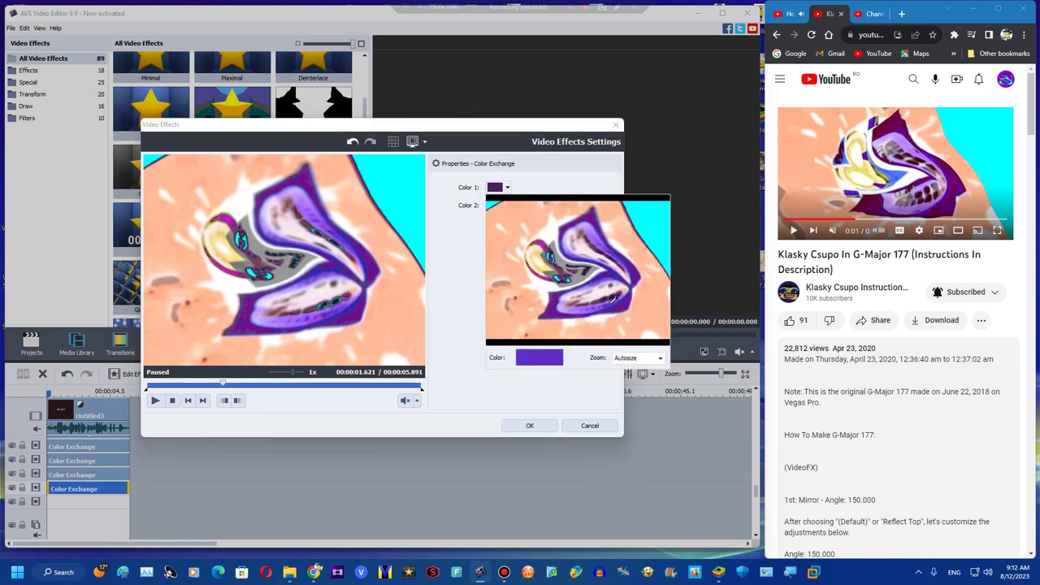
left_click(611, 297)
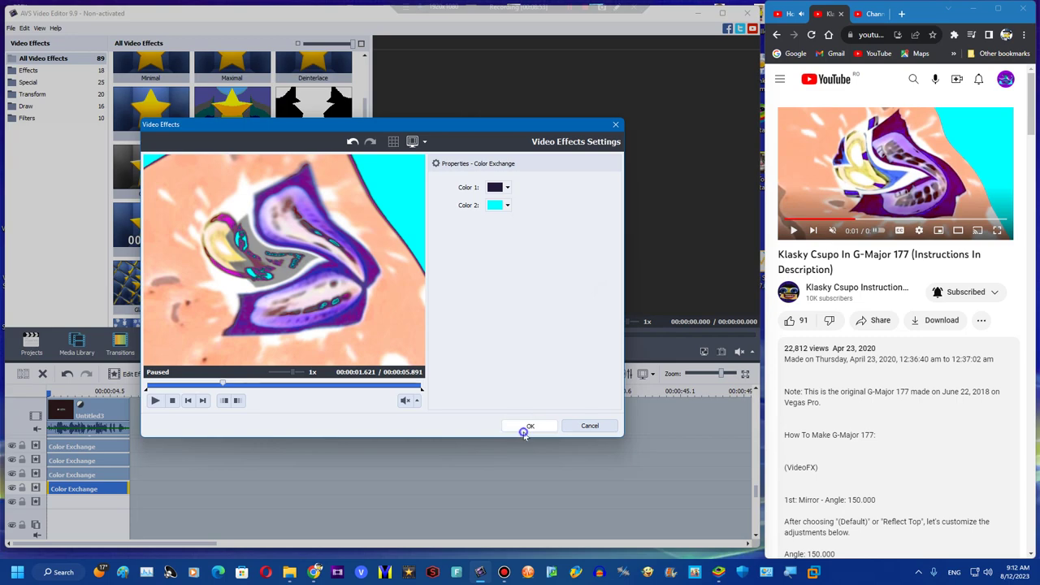
left_click(527, 427)
Step: Preview the project up to about 2.37 seconds and bring the reference video to the matching frame at 0:02
left_click(385, 352)
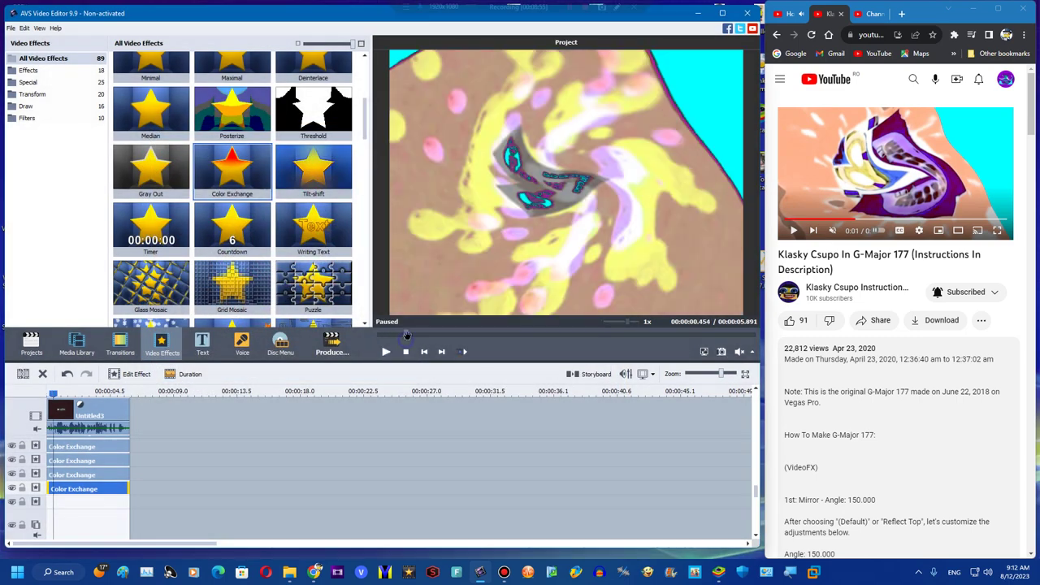
left_click(385, 352)
left_click_drag(472, 328, 530, 309)
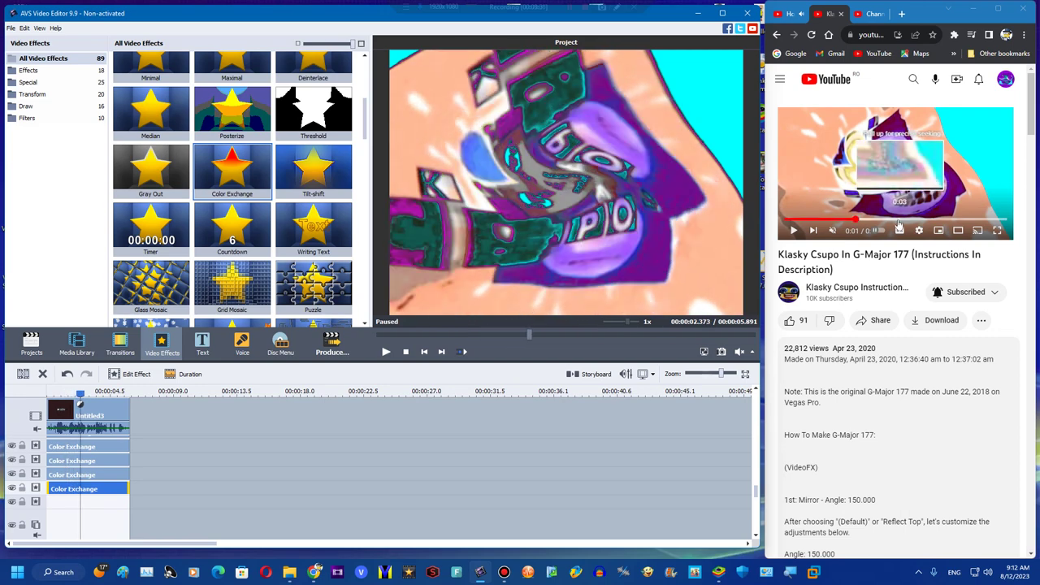
left_click(892, 219)
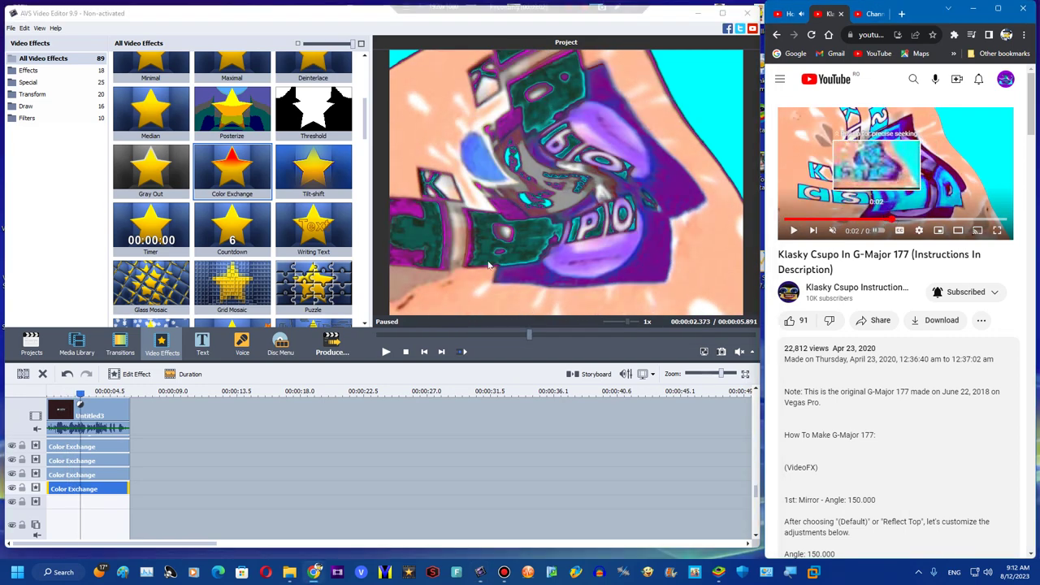
Step: Duplicate the last Color Exchange effect onto the line below at the clip's start and open the copy's settings
right_click(95, 491)
left_click(133, 472)
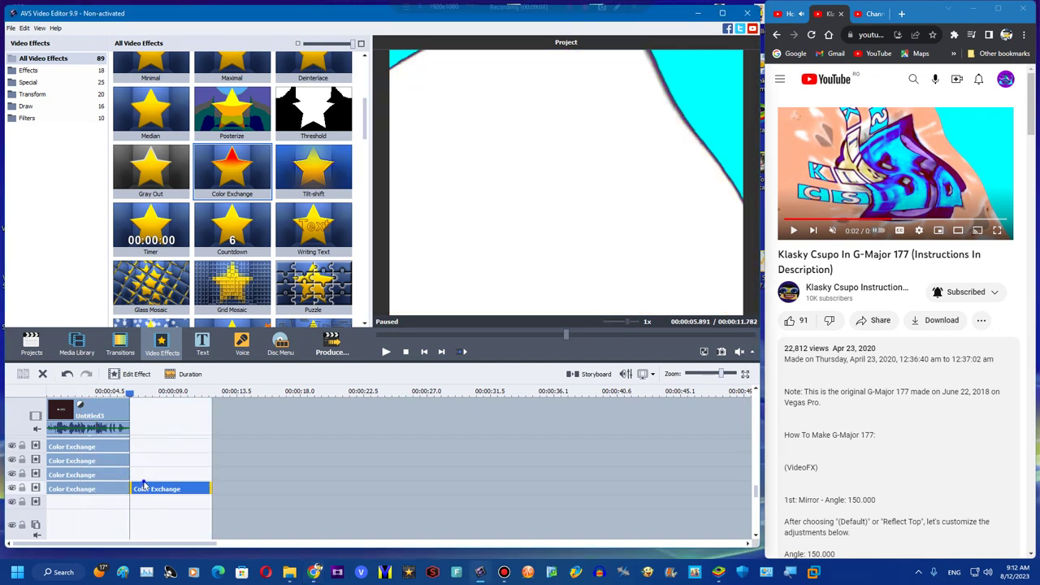
left_click_drag(140, 486, 49, 500)
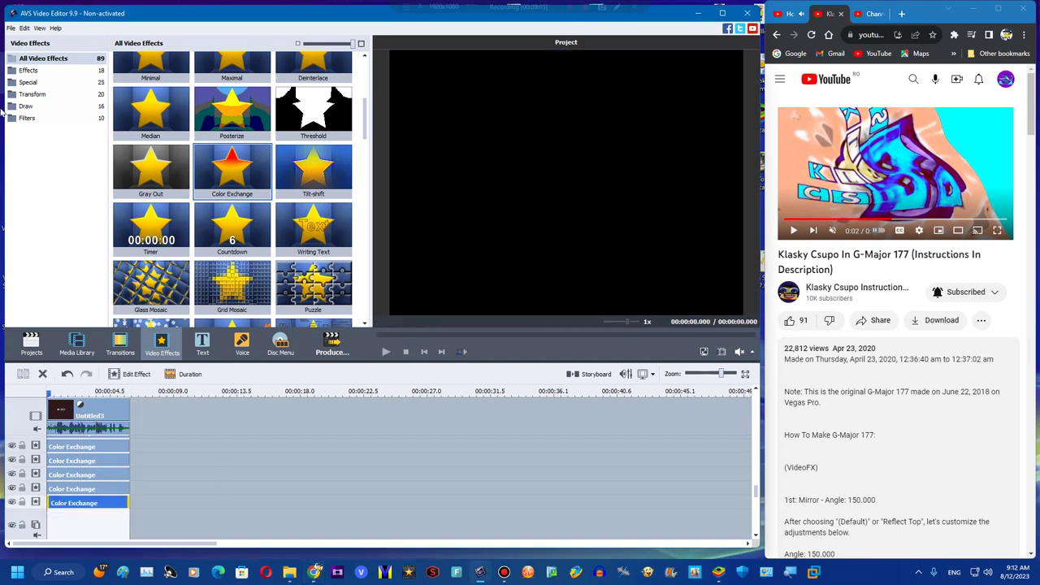
left_click(131, 374)
Step: Set Color 1 to a dark green sampled from the logo lettering in the frame at about 2.37 seconds and apply the settings
left_click(276, 387)
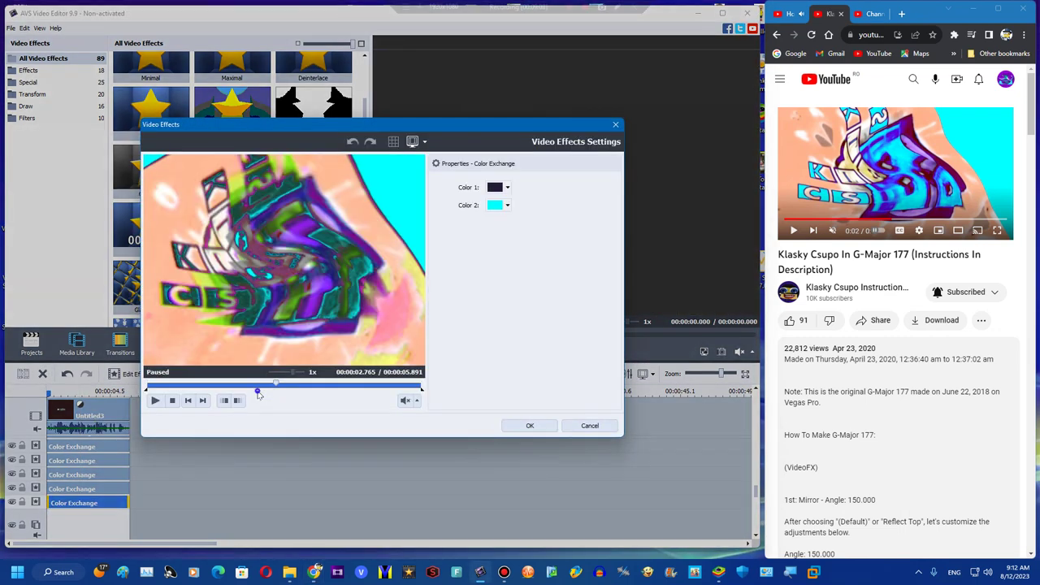
left_click(497, 187)
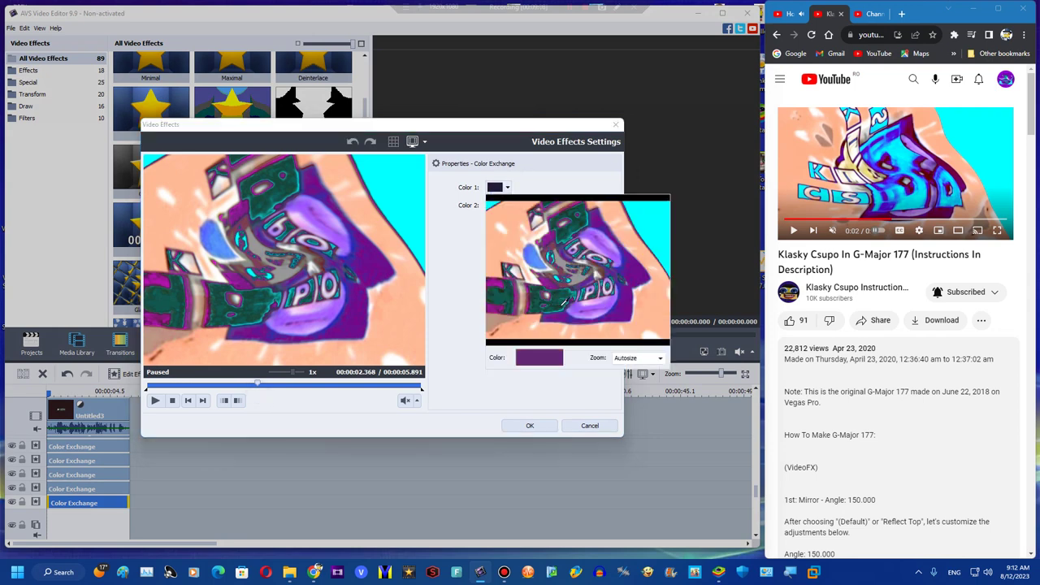
left_click(561, 305)
left_click(527, 426)
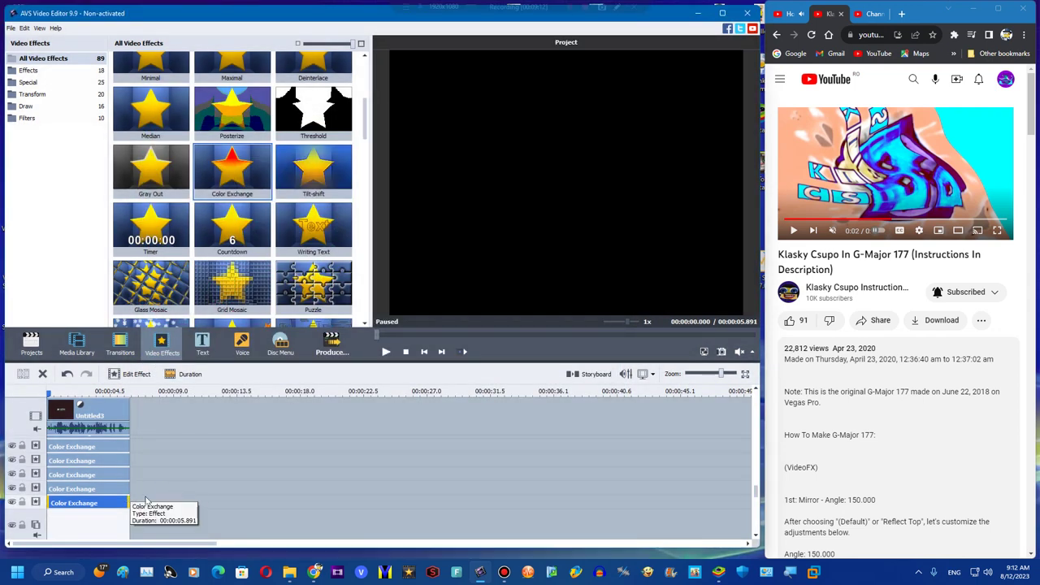
Step: Add two more effect lines to the timeline and place a duplicate of the dark-green Color Exchange effect on the first empty one
right_click(162, 476)
left_click(182, 460)
right_click(169, 481)
left_click(185, 460)
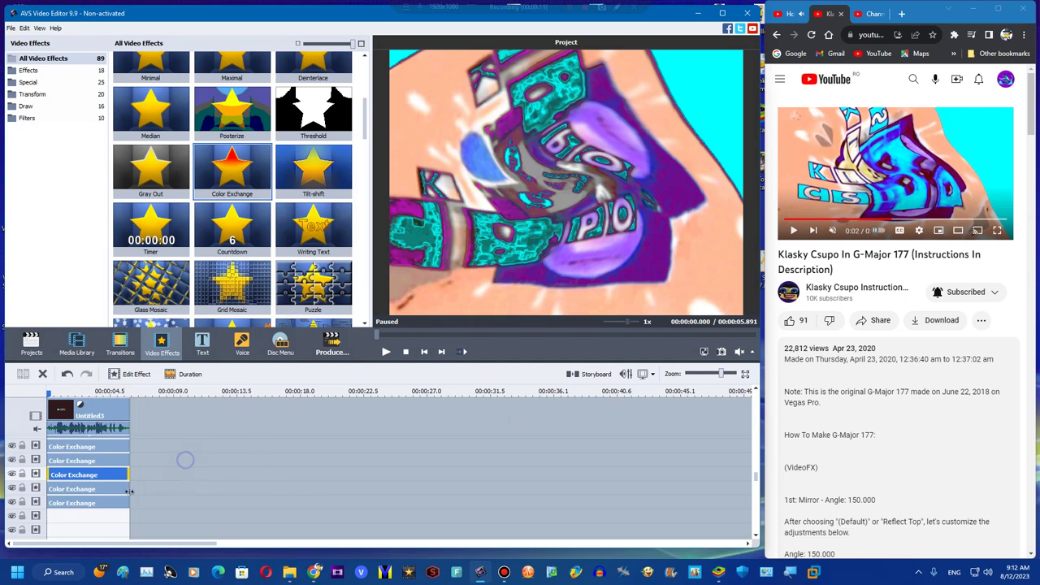
right_click(124, 498)
left_click(146, 475)
left_click_drag(150, 499, 73, 512)
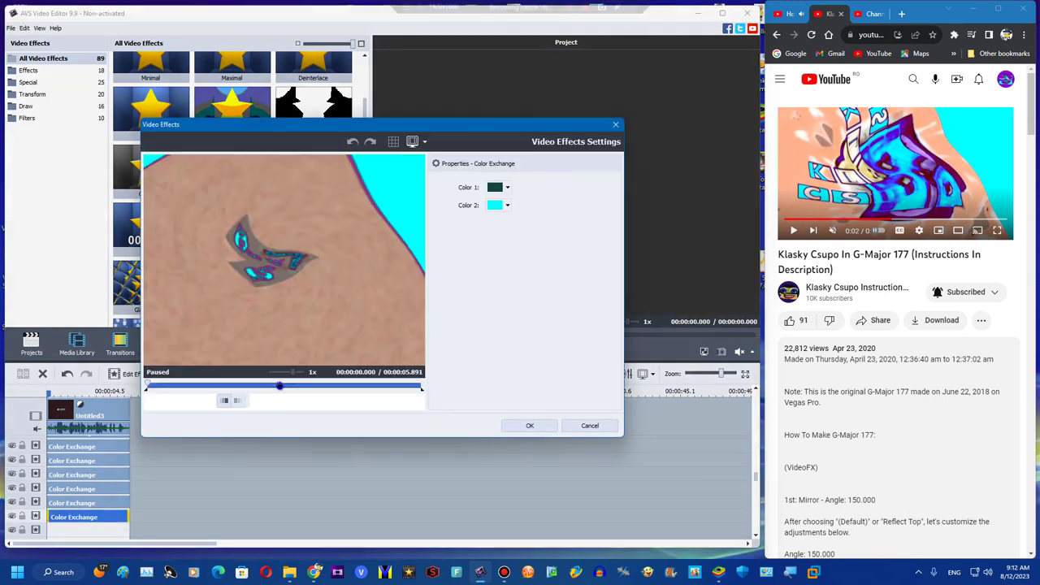
Step: Set the new copy's Color 1 to a teal sampled from the frame at about 2.37 seconds and apply the settings
left_click(275, 384)
left_click_drag(276, 384, 257, 379)
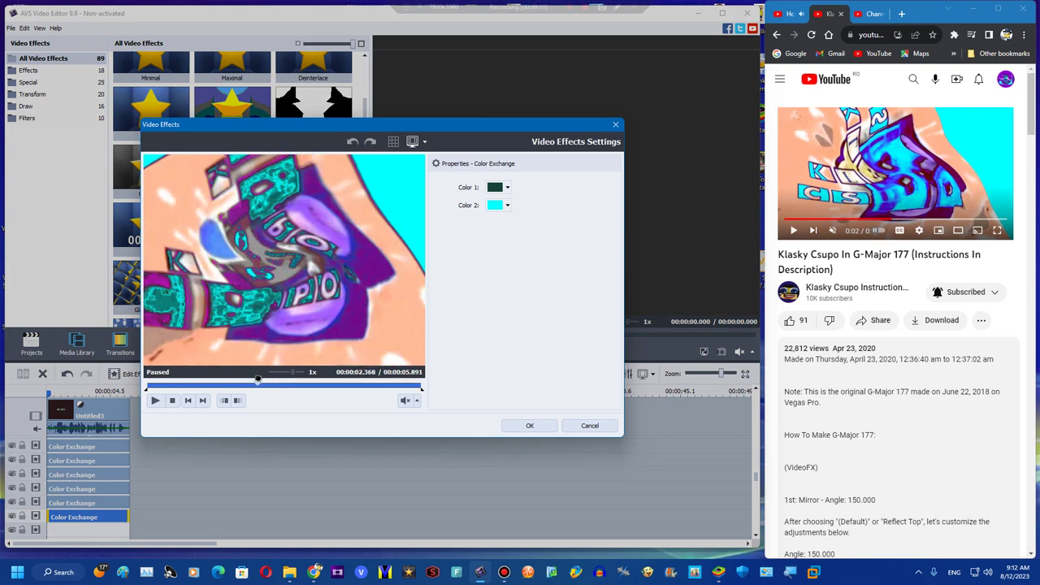
left_click(498, 187)
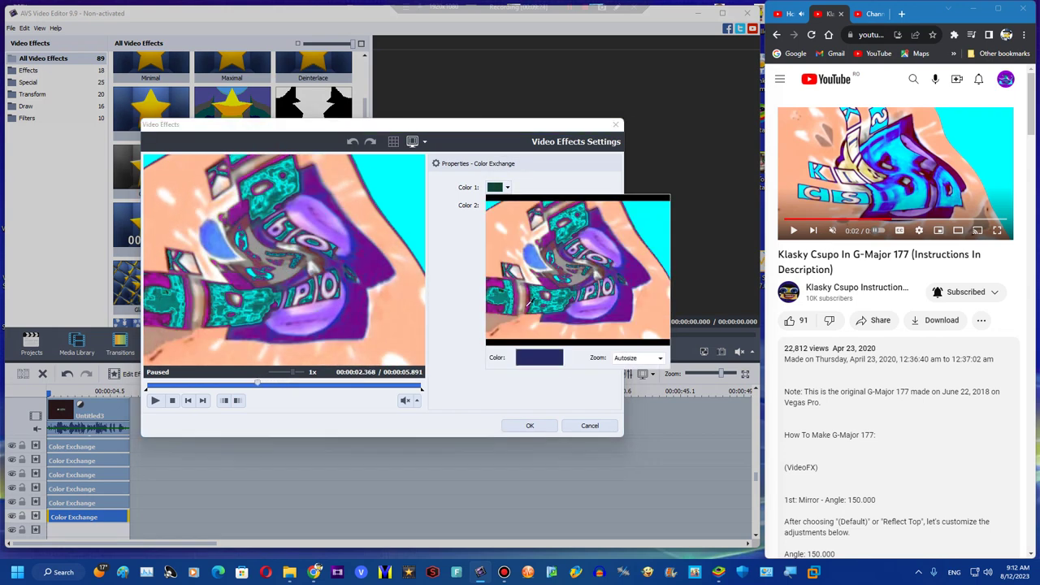
left_click(501, 292)
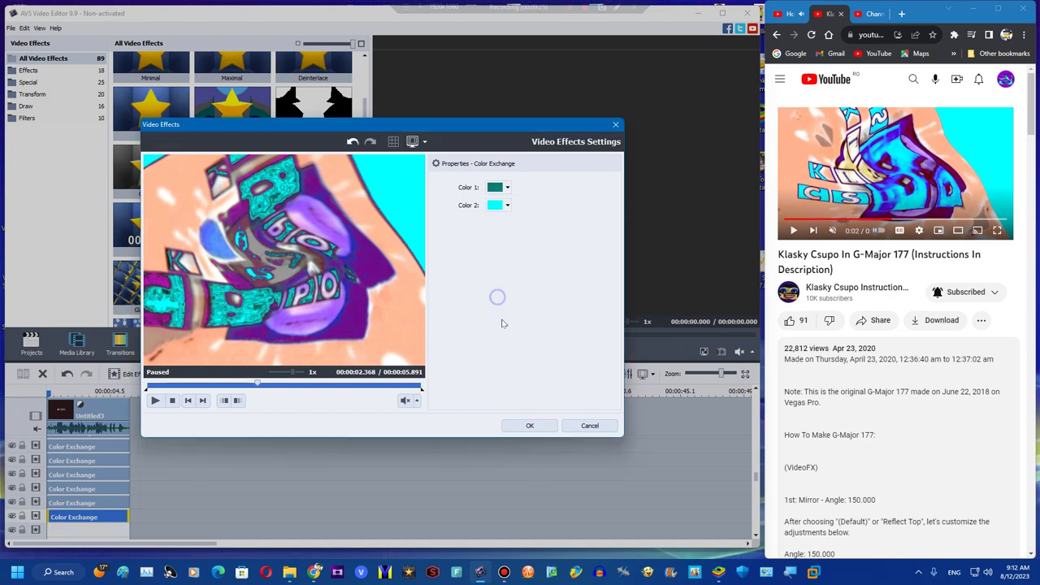
left_click(530, 427)
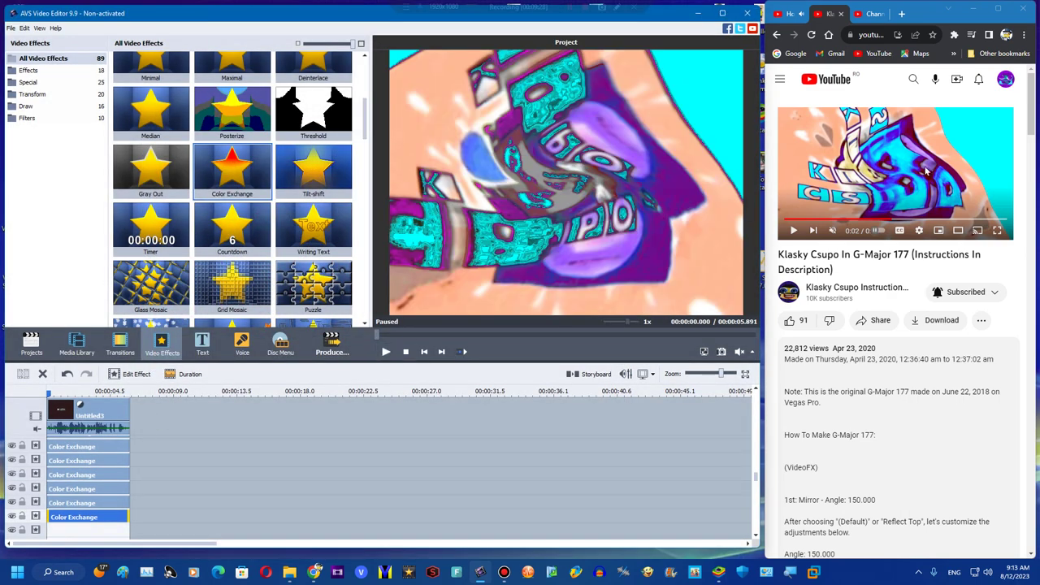
Step: Preview the project at about 4.65 seconds, then duplicate the teal Color Exchange effect onto the line below at the clip's start
left_click(674, 334)
scroll(95, 535, "down", 1)
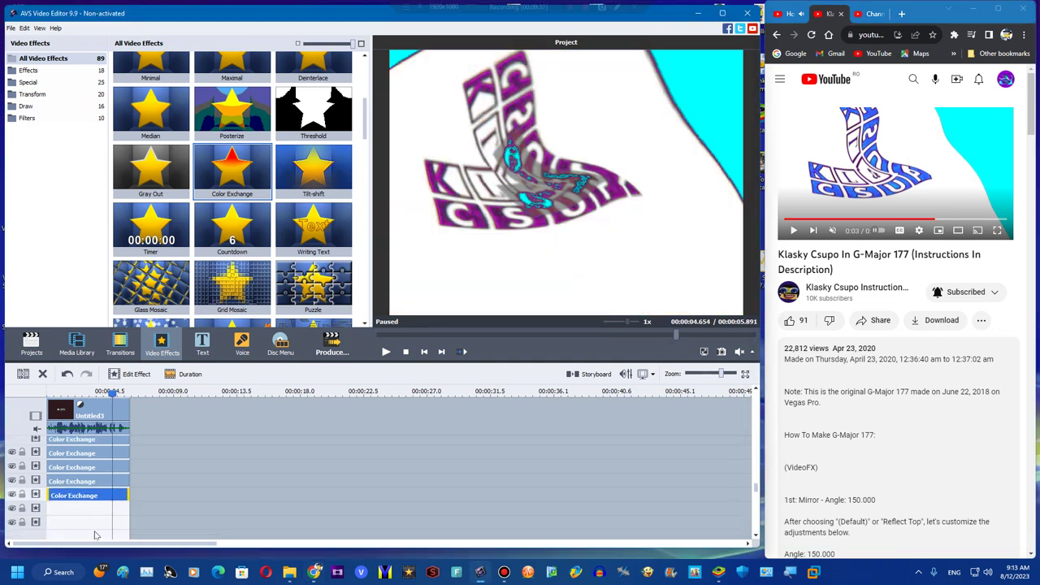
right_click(73, 500)
left_click(106, 482)
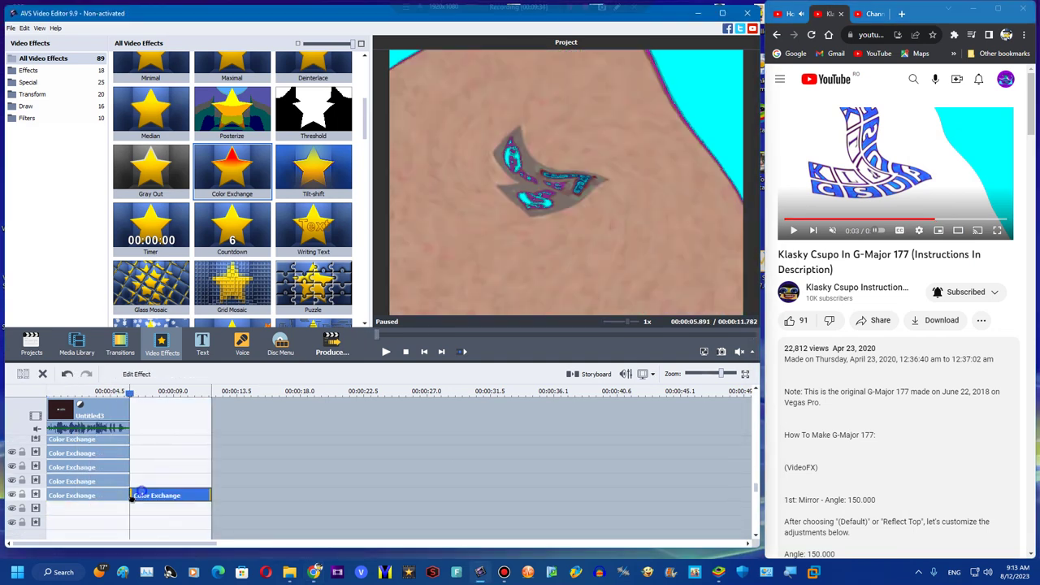
left_click_drag(61, 508, 59, 509)
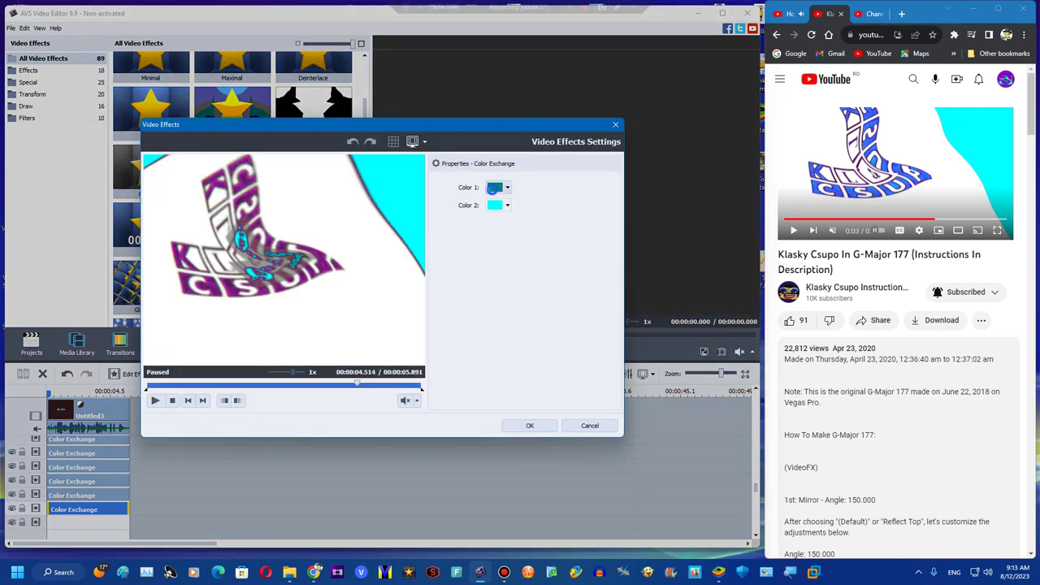
Step: Set the copy's Color 1 to a dark purple sampled from the logo letters at about 4.51 seconds and apply the settings
left_click(493, 188)
left_click(529, 288)
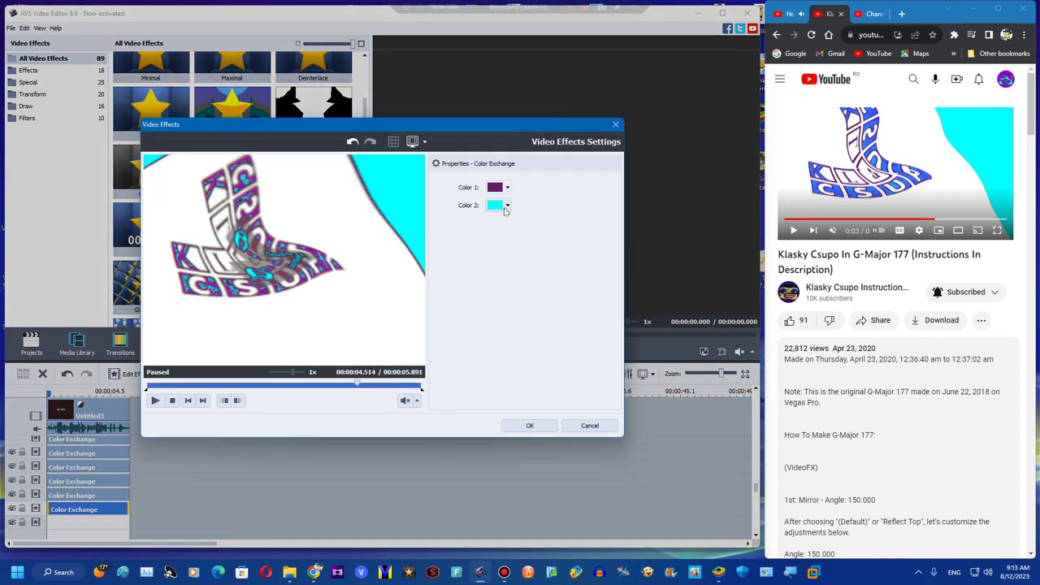
left_click(506, 207)
left_click(545, 238)
left_click(492, 191)
left_click(512, 285)
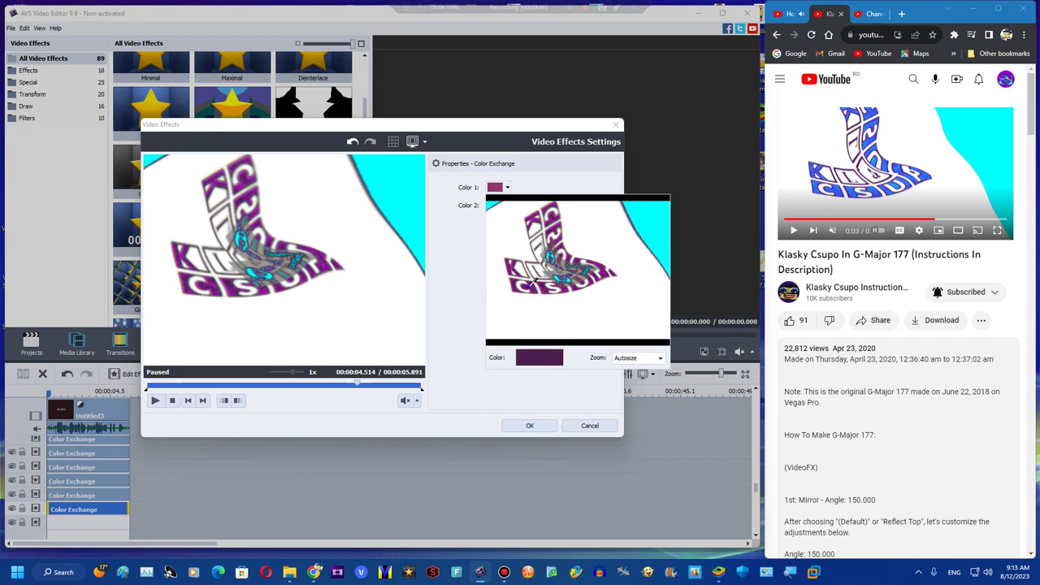
left_click(533, 282)
left_click(530, 426)
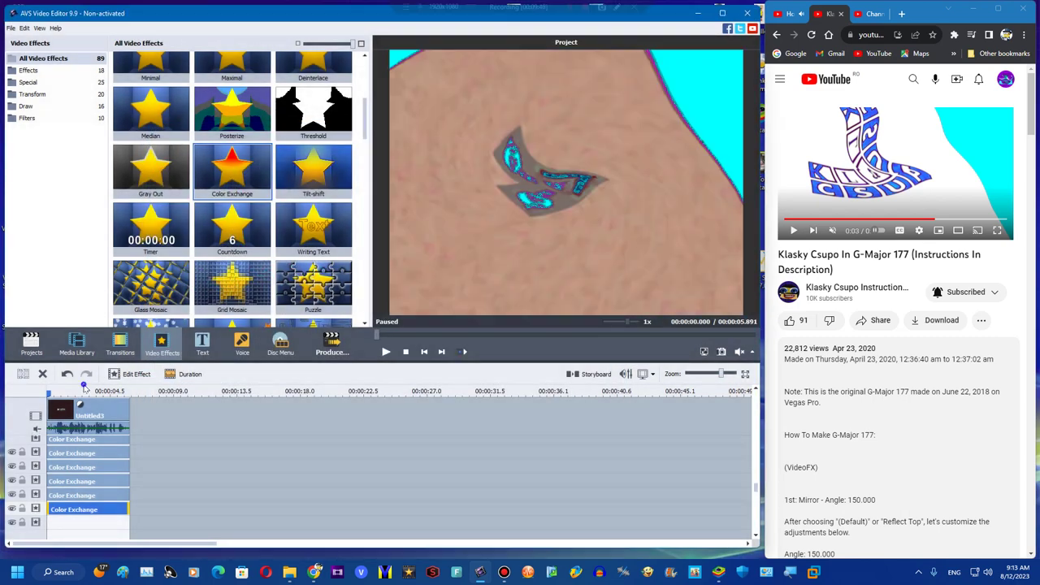
Step: Compare the project frame at about 1.89 seconds with the reference video at 0:01, and return the playhead to the start
left_click_drag(84, 396, 73, 393)
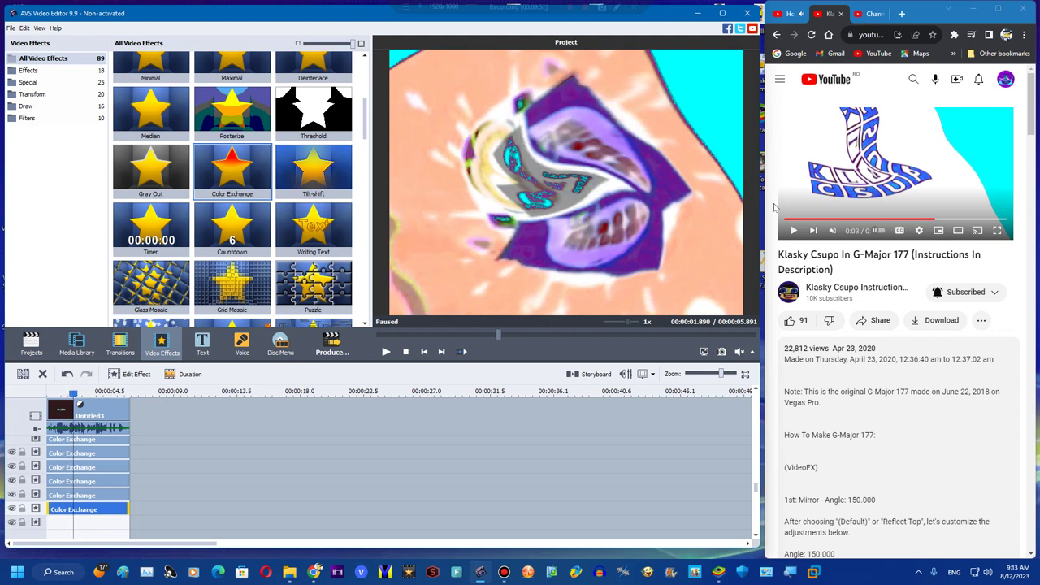
left_click(833, 220)
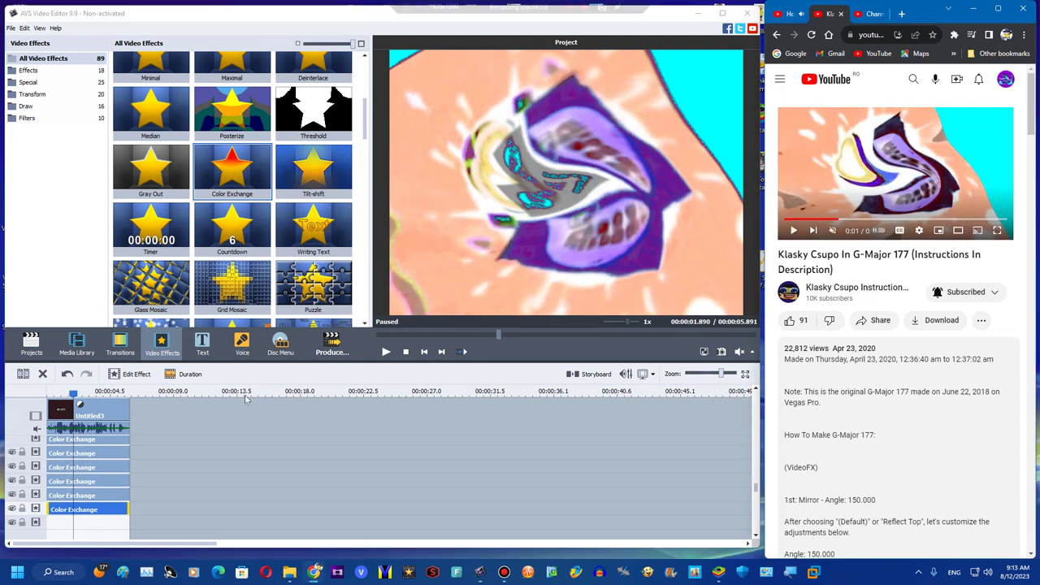
left_click_drag(80, 392, 16, 390)
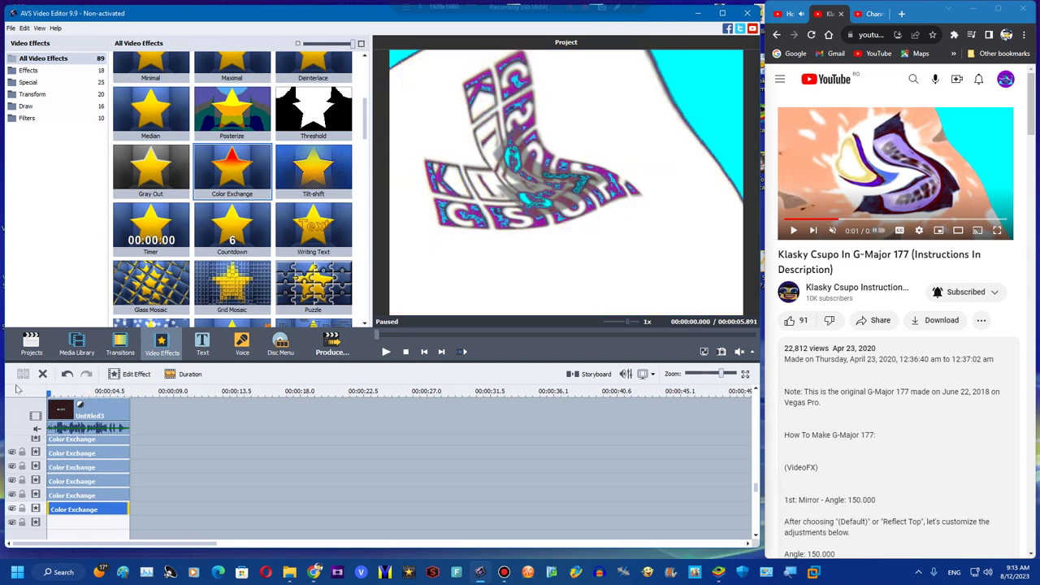
Step: Show the project list and delete the empty effect line beneath the last Color Exchange effect
left_click(31, 346)
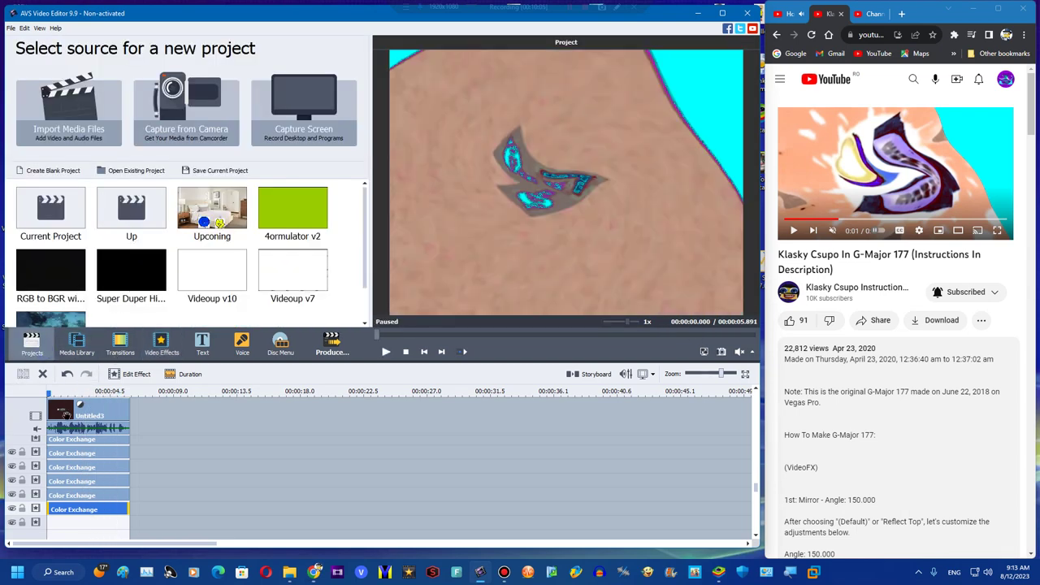
right_click(61, 526)
left_click(75, 513)
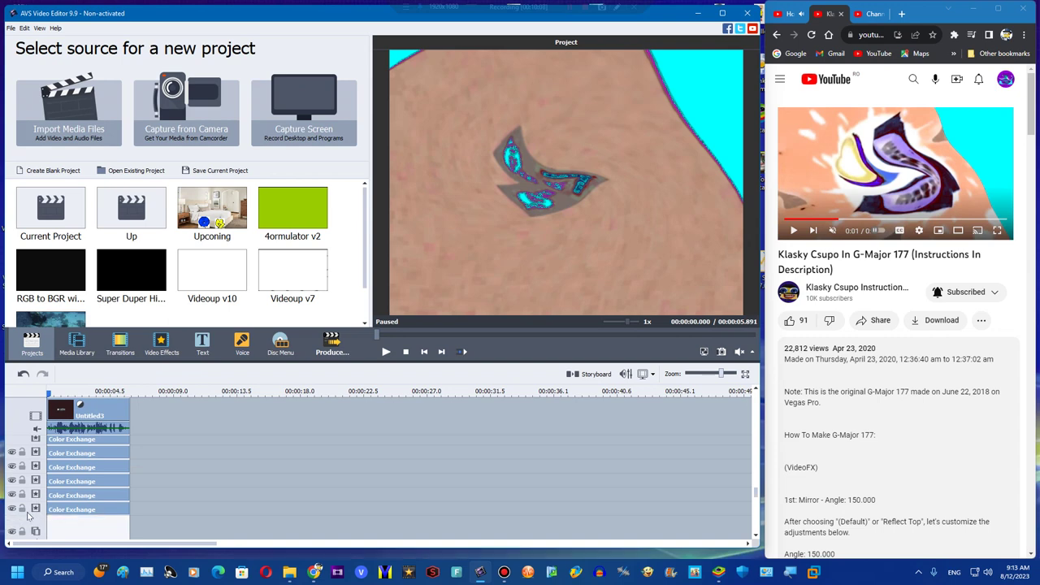
Step: Lock the lower Color Exchange effect lines, working upward from the last one
left_click(23, 509)
left_click(24, 498)
left_click(23, 481)
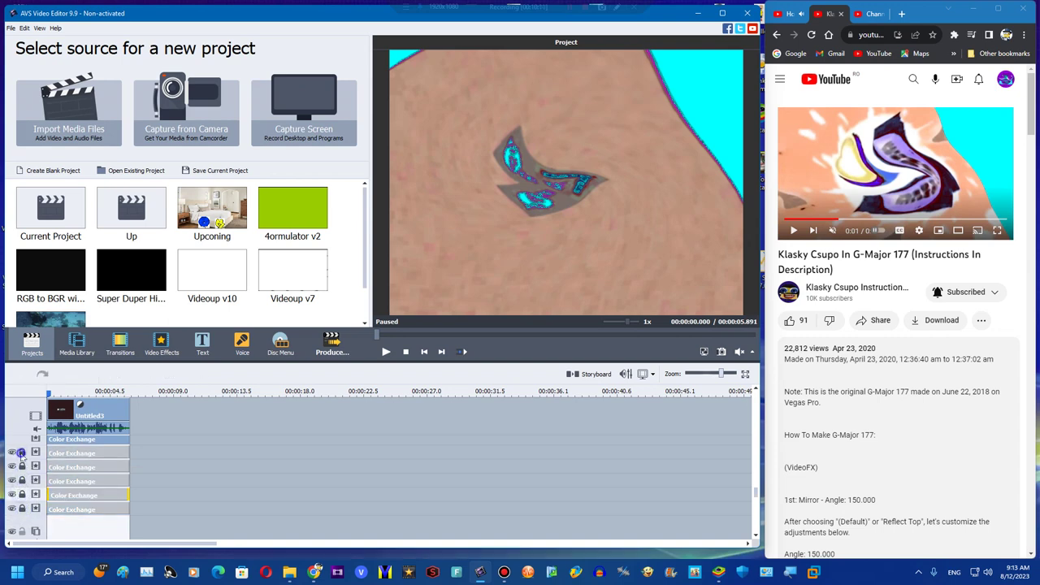
right_click(35, 468)
left_click(16, 458)
left_click(22, 455)
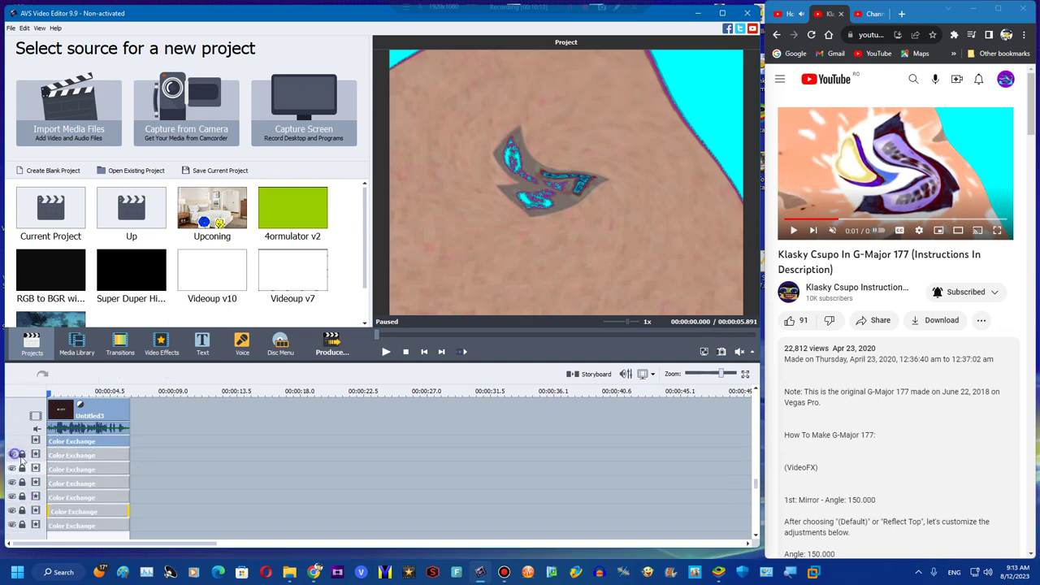
Step: Lock the remaining Color Exchange lines and the Zoom line directly above them
scroll(22, 458, "up", 4)
left_click(24, 493)
right_click(25, 492)
left_click(21, 502)
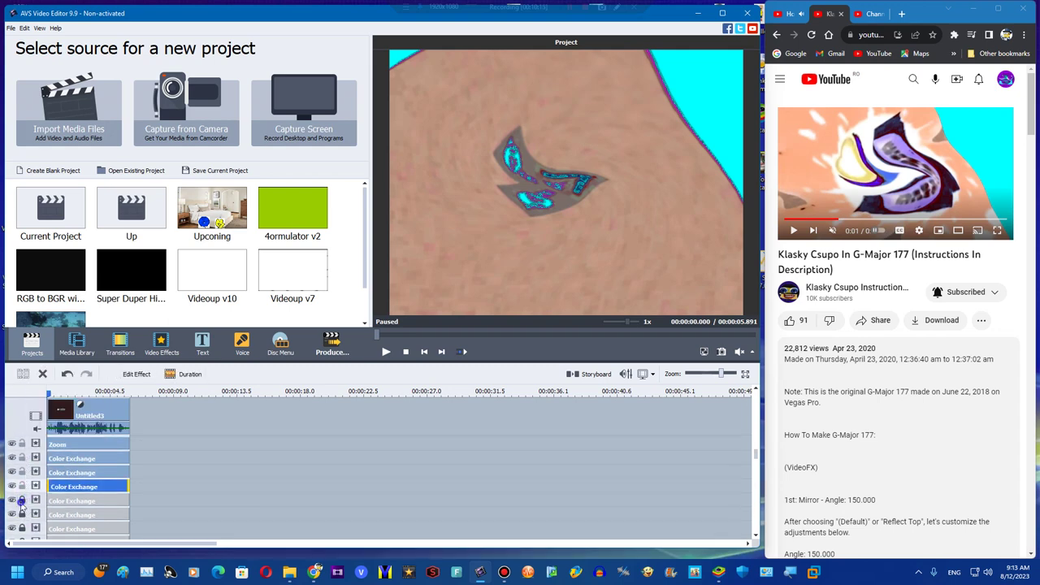
left_click(20, 486)
left_click(22, 473)
left_click(22, 458)
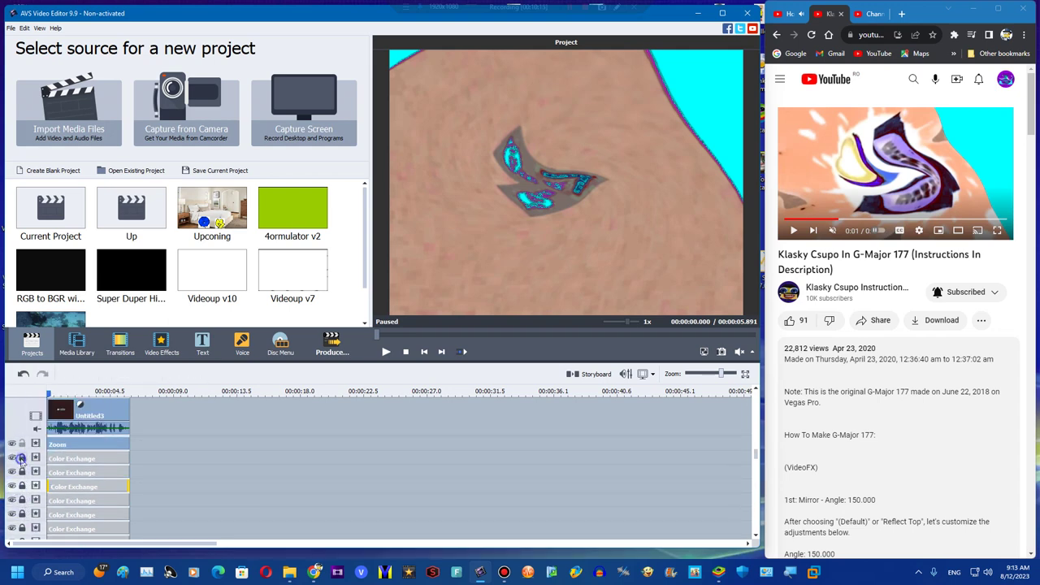
left_click(21, 444)
Step: Lock the two Border lines and the Twirl, upper Zoom and Rotate effect lines
scroll(28, 479, "up", 3)
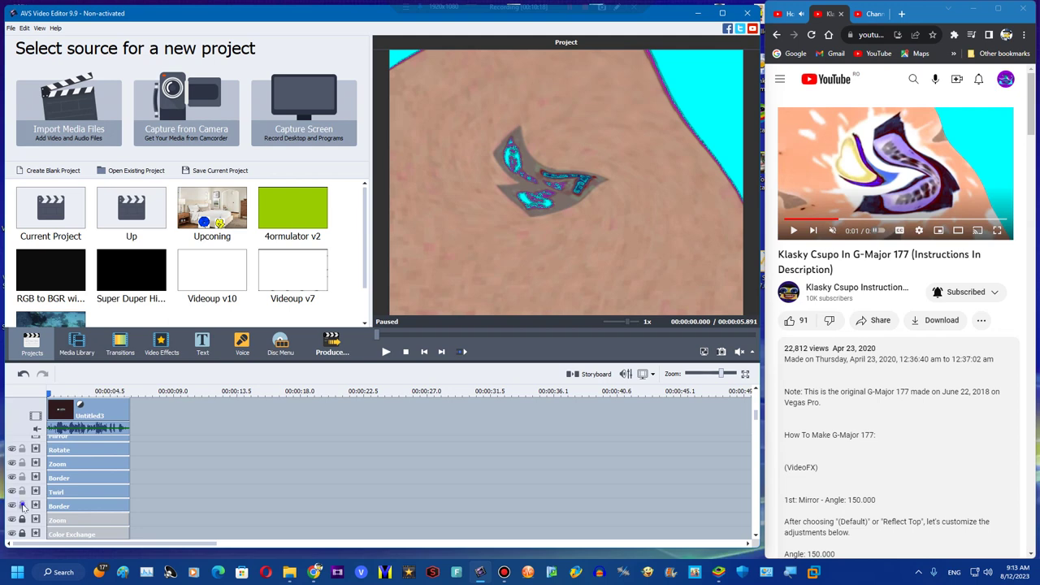
left_click(22, 506)
left_click(22, 492)
left_click(22, 478)
left_click(22, 464)
left_click(22, 449)
left_click(22, 449)
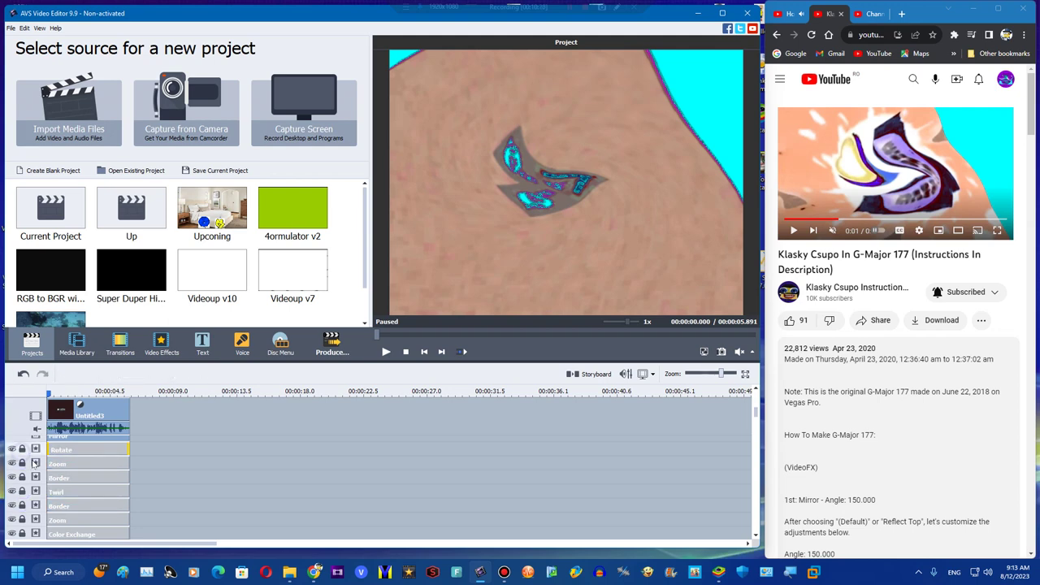
Step: Lock the Mirror, topmost Rotate and Invert effect lines
scroll(34, 464, "up", 1)
left_click(22, 450)
scroll(22, 454, "up", 2)
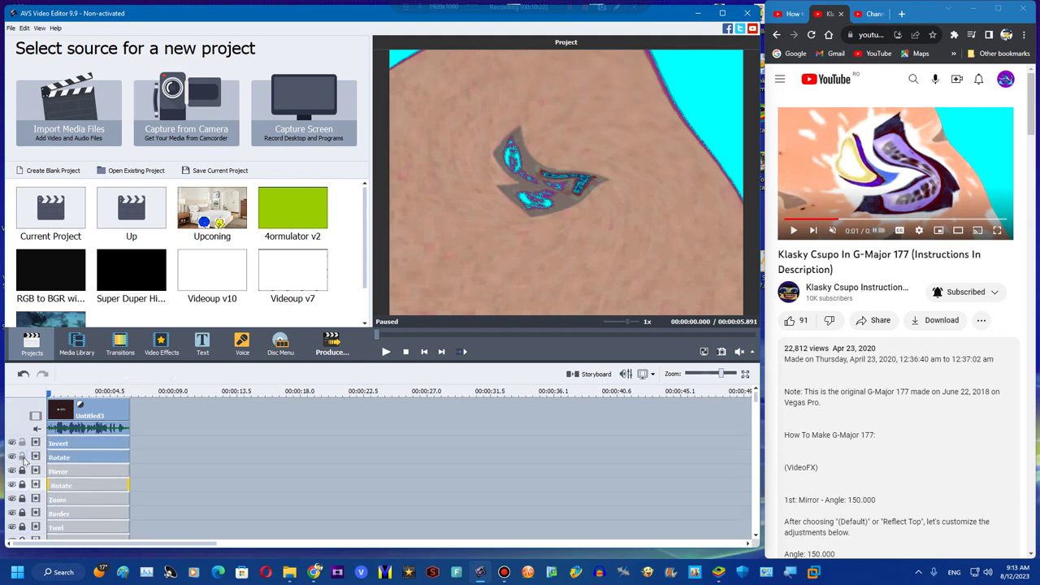
left_click(22, 457)
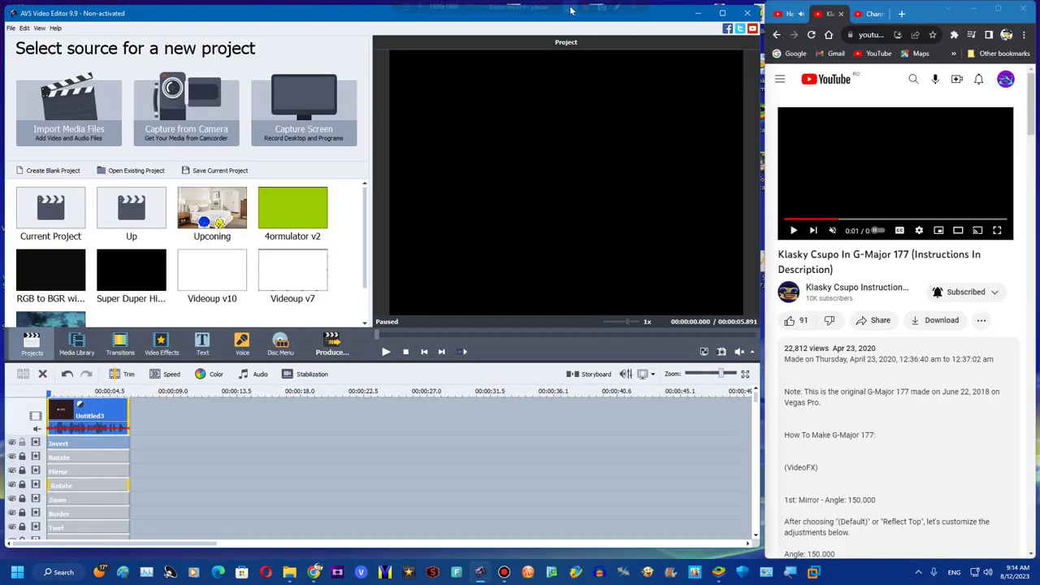
left_click(65, 443)
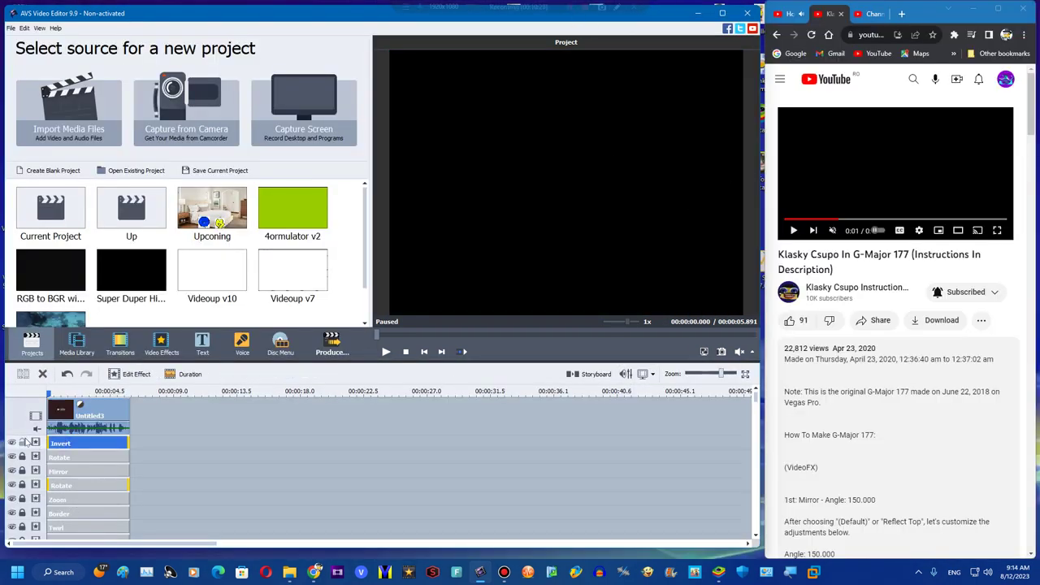
left_click(23, 443)
Step: Delete the Untitled3 clip from the main video track of the timeline
left_click(719, 572)
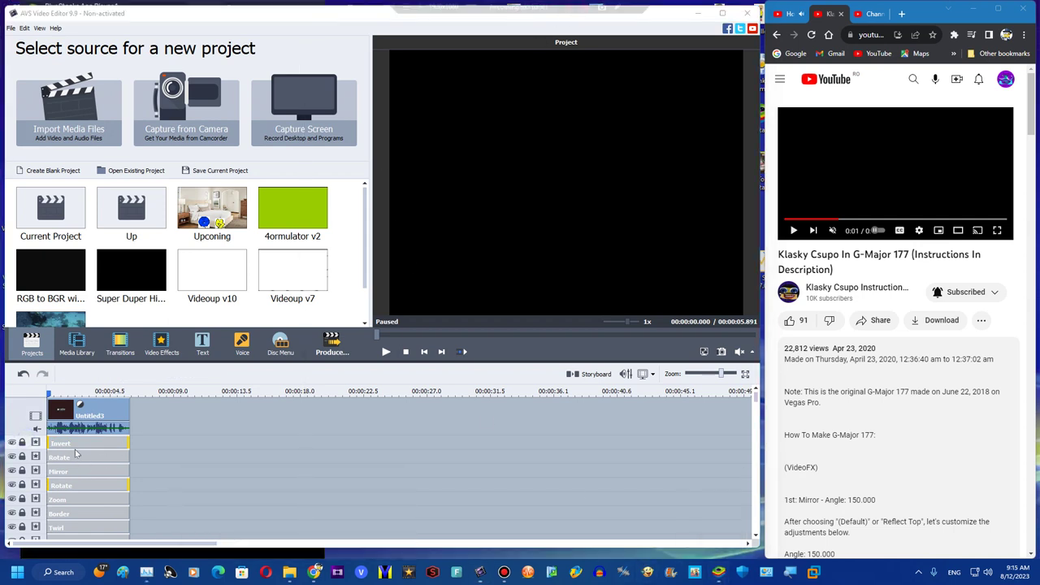
left_click(55, 412)
left_click(43, 375)
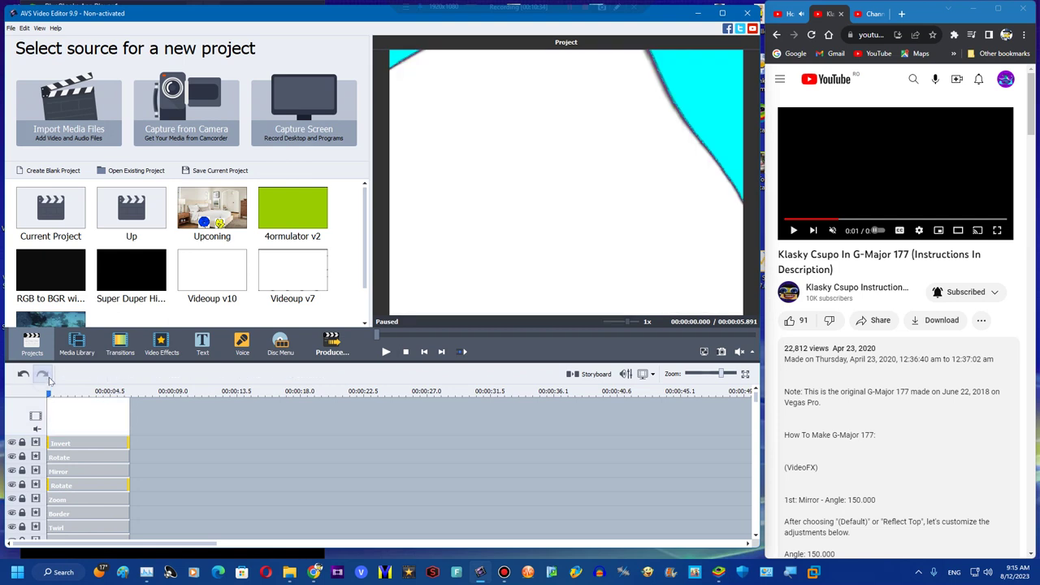
Step: Start saving the current project and browse to the Replace Effects AVS Video Editor folder on drive 2T3 (M:)
left_click(205, 170)
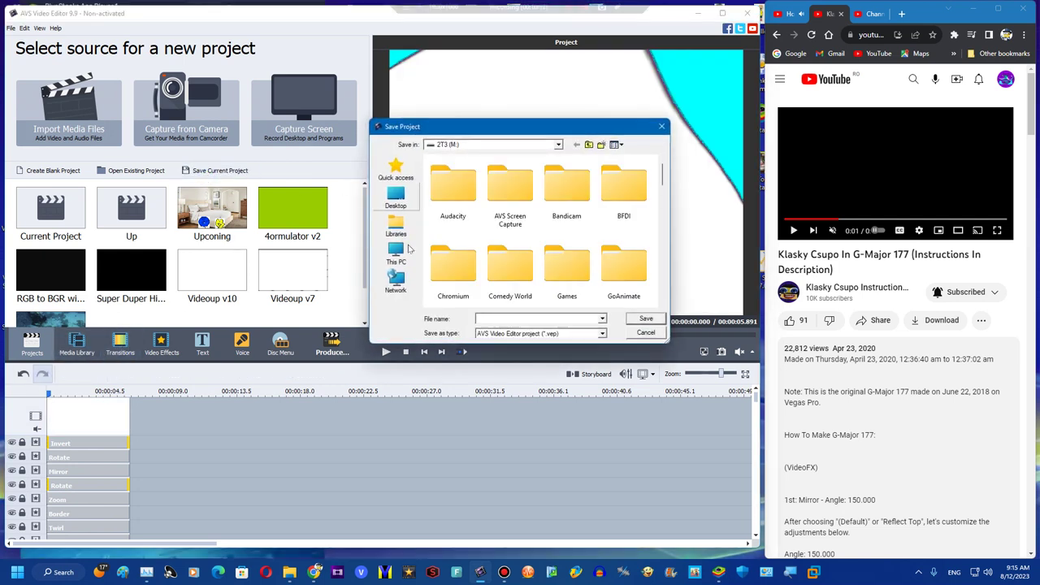
left_click(492, 296)
scroll(504, 285, "down", 5)
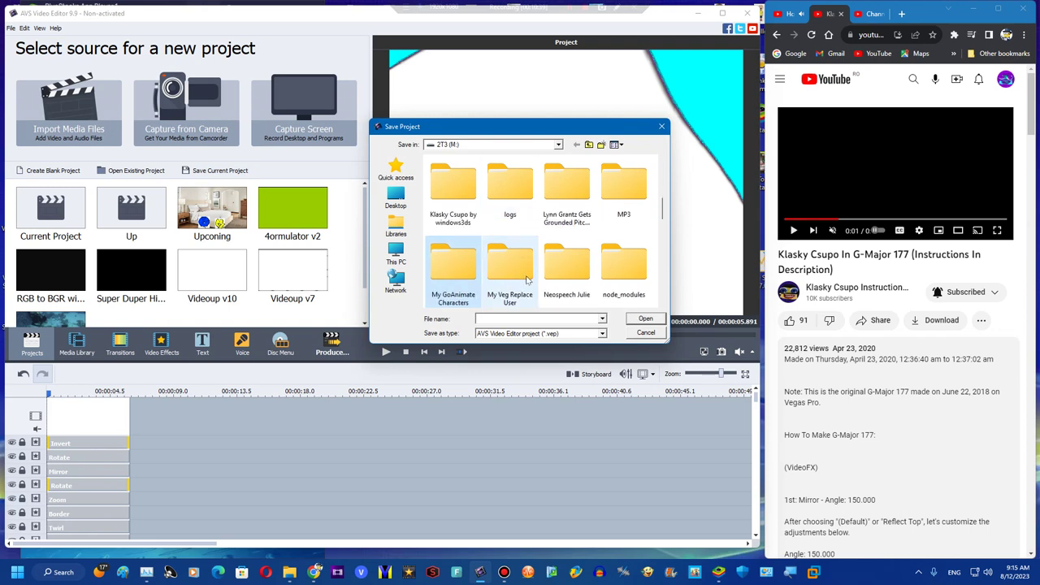
double_click(512, 276)
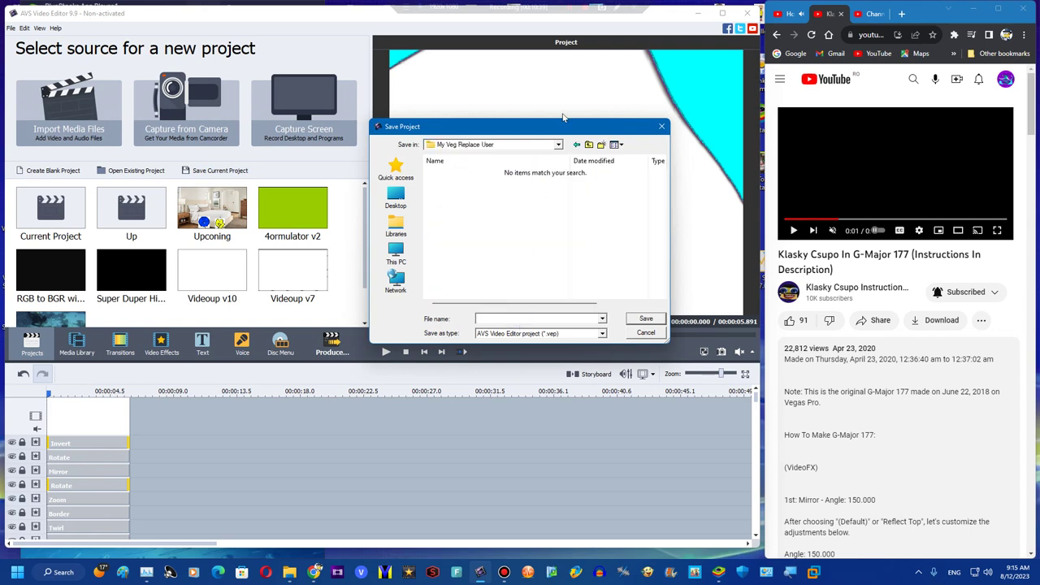
left_click(577, 145)
scroll(524, 297, "down", 5)
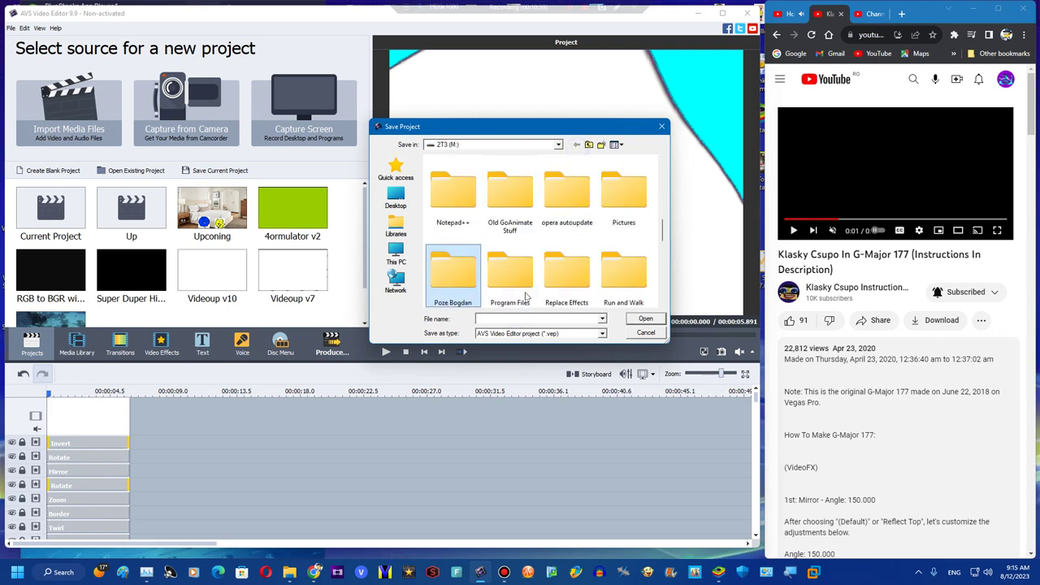
double_click(557, 234)
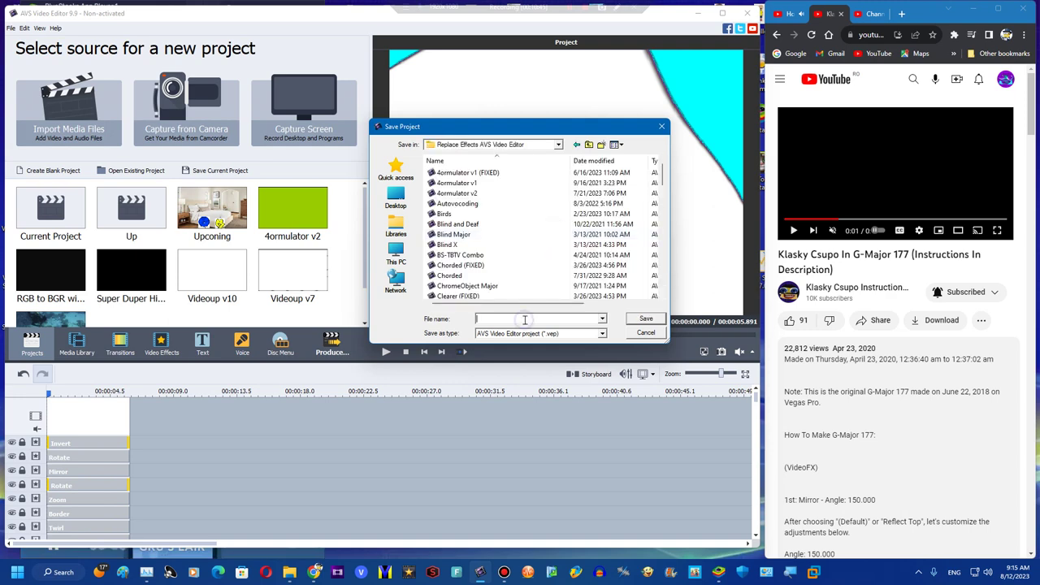
Step: Enter "G Major 177 (You need" as the beginning of the project's file name
type("G Majo")
key("BackSpace")
type("or")
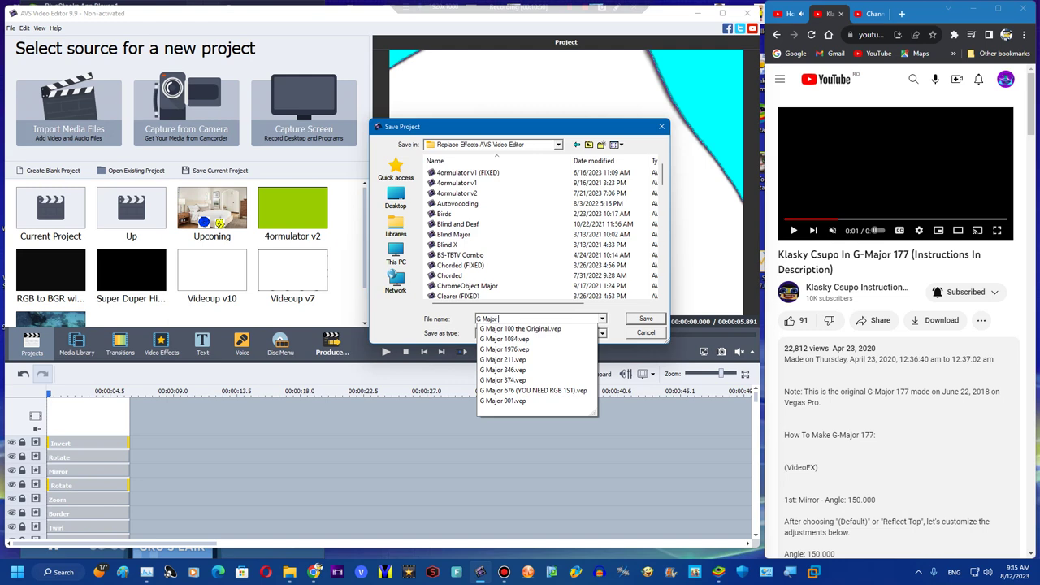
type(" 177 (You need")
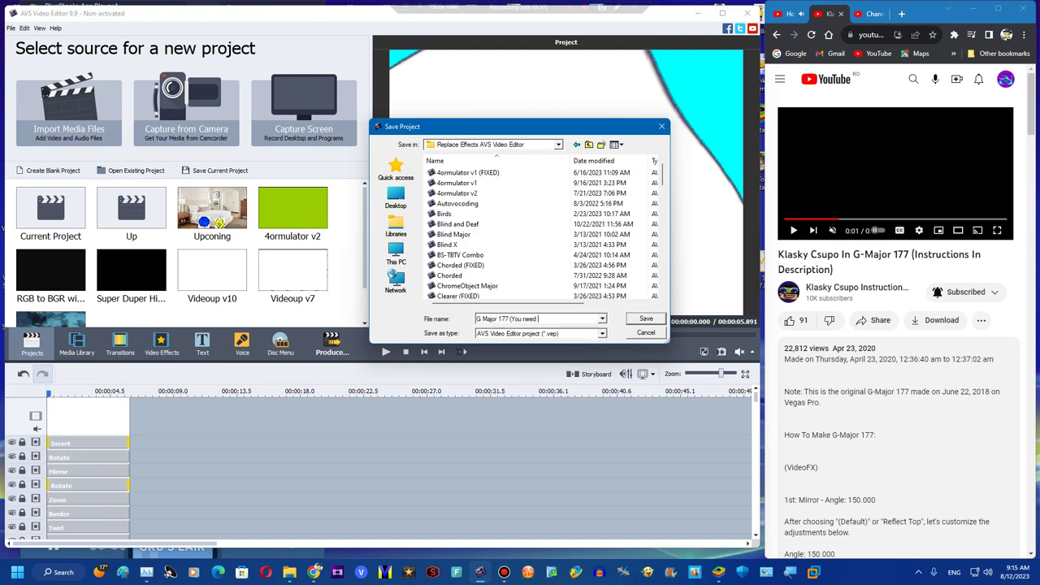
Step: Play the YouTube reference video for a moment and pause it again
left_click(852, 253)
left_click(794, 235)
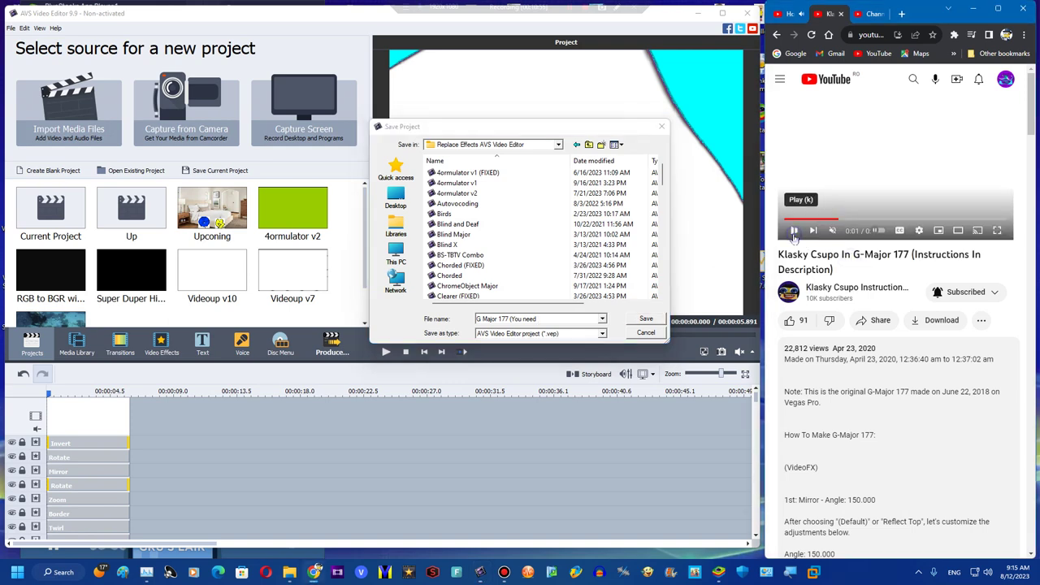
left_click(794, 234)
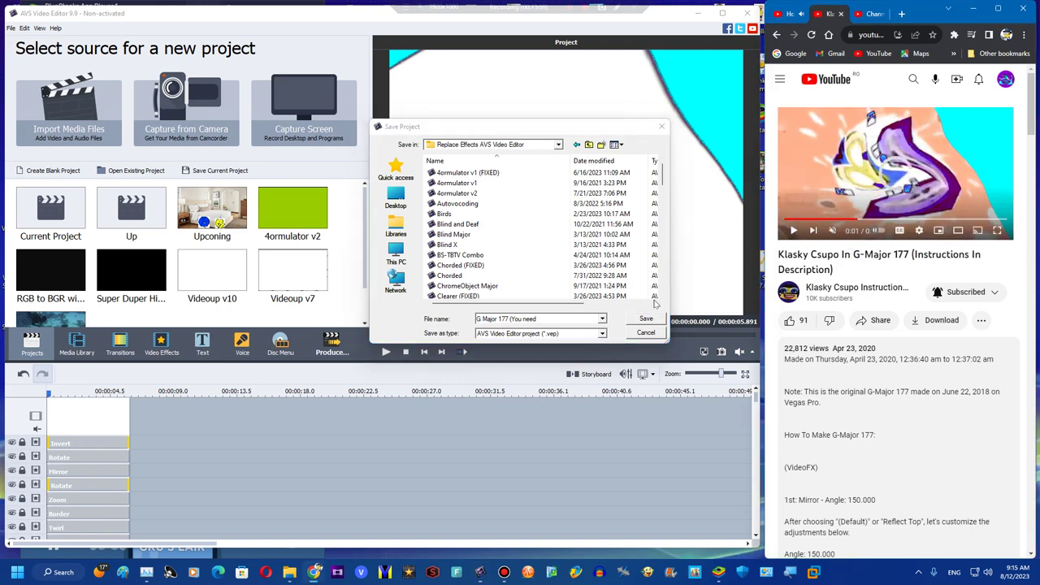
Step: Complete the file name as "G Major 177 (You need to make RGB to BGR first)", copy it and cancel the save
left_click(563, 318)
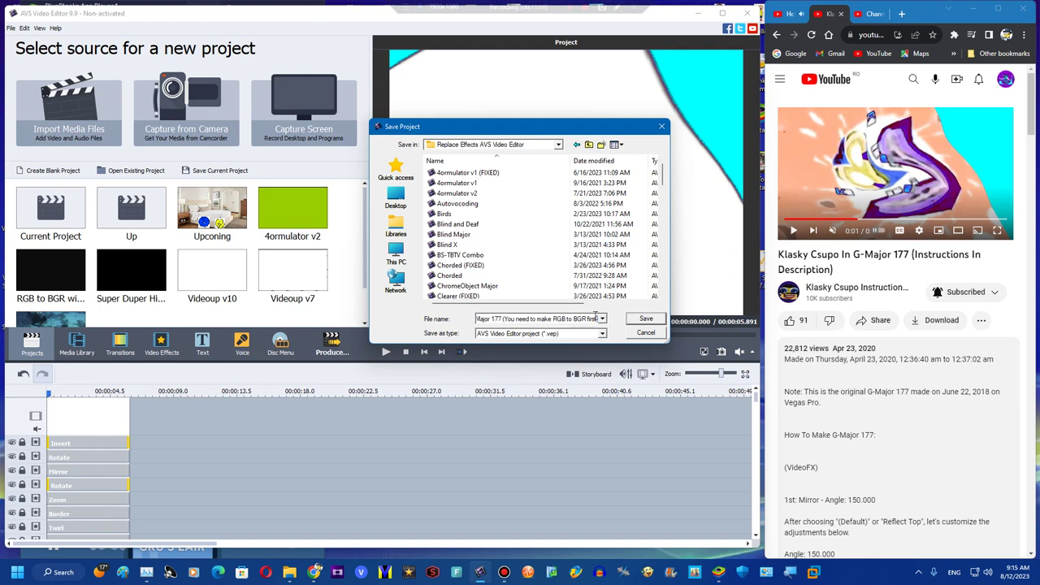
left_click_drag(539, 321, 646, 318)
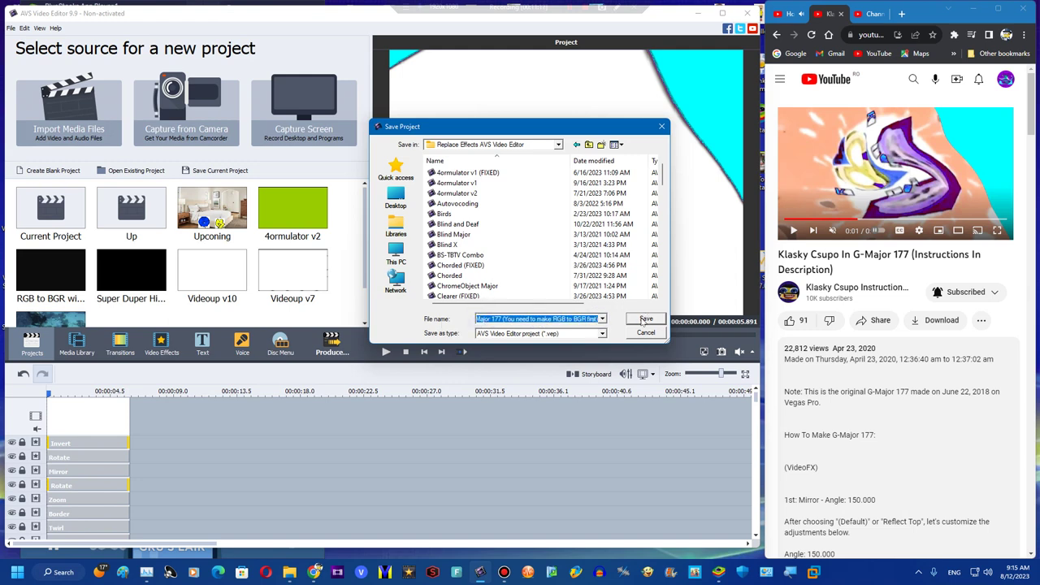
left_click(646, 334)
Step: Remove all media files from the Current Project library and return to the project list
left_click(76, 343)
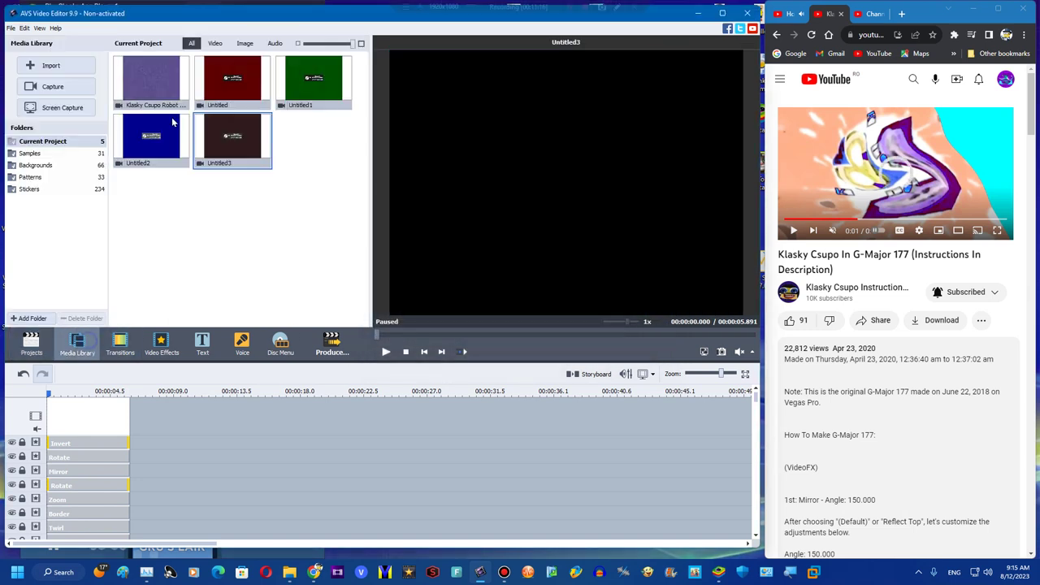
left_click_drag(157, 224, 355, 30)
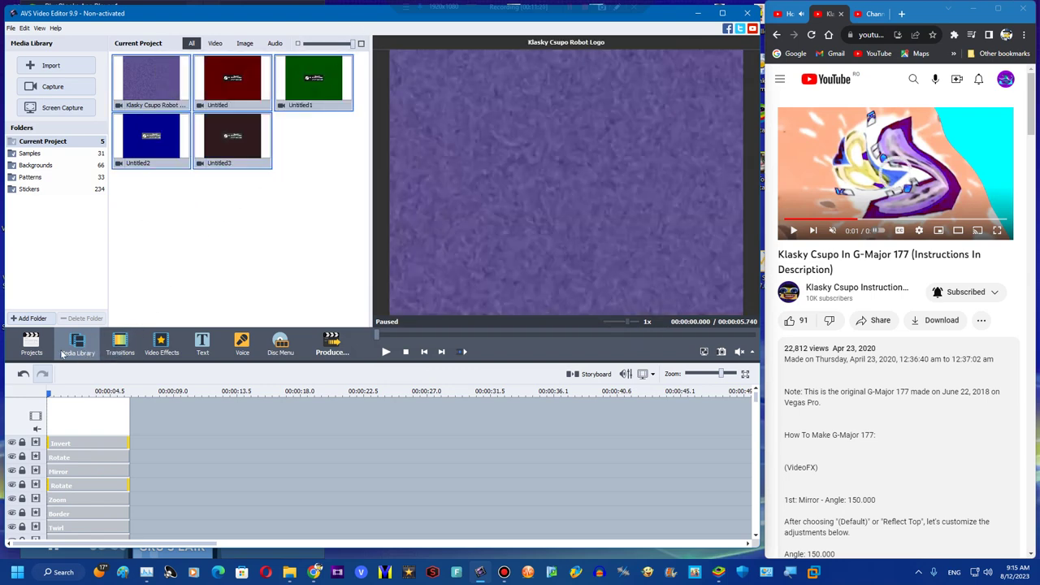
left_click(31, 345)
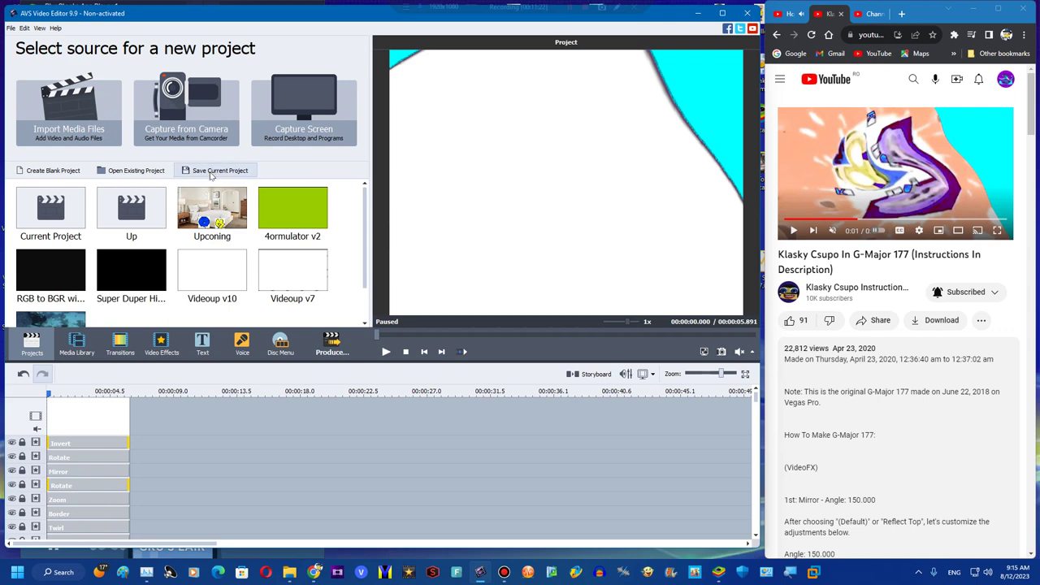
Step: Save the project as "G Major 177 (You need to make RGB to BGR first)" in the Replace Effects AVS Video Editor folder
left_click(209, 173)
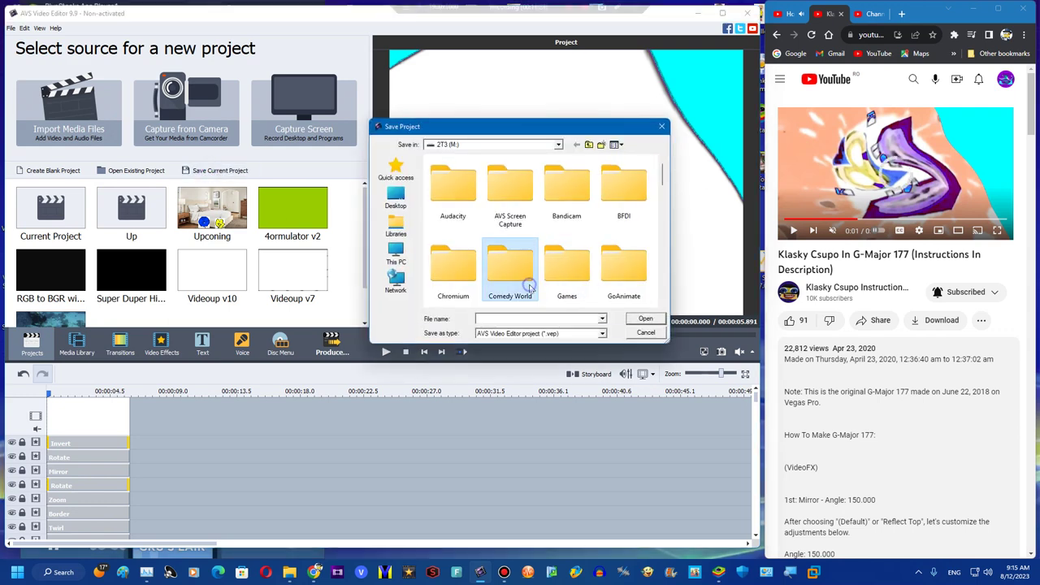
scroll(530, 289, "down", 2)
scroll(530, 289, "down", 4)
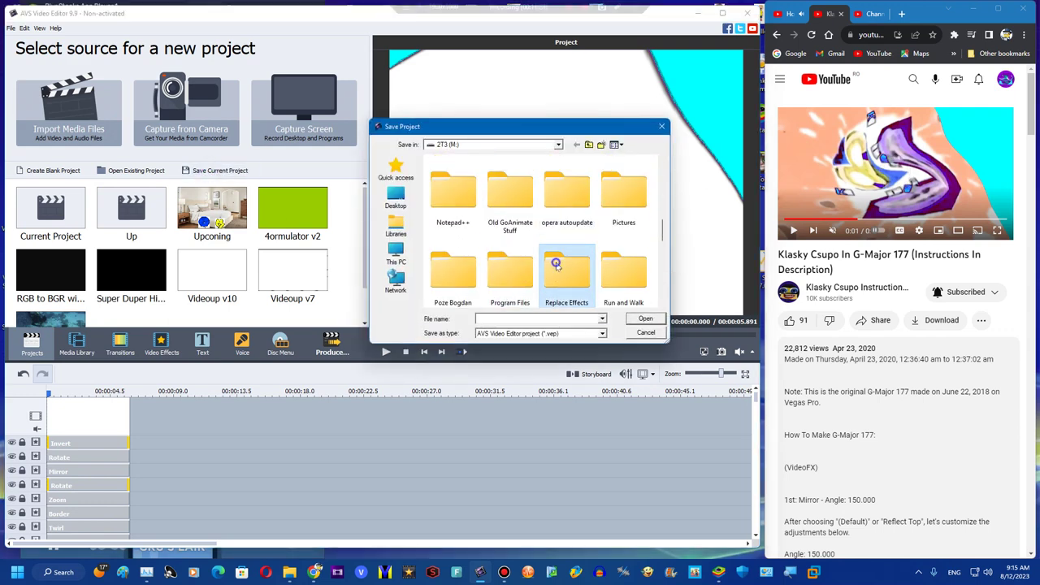
double_click(566, 266)
left_click(643, 318)
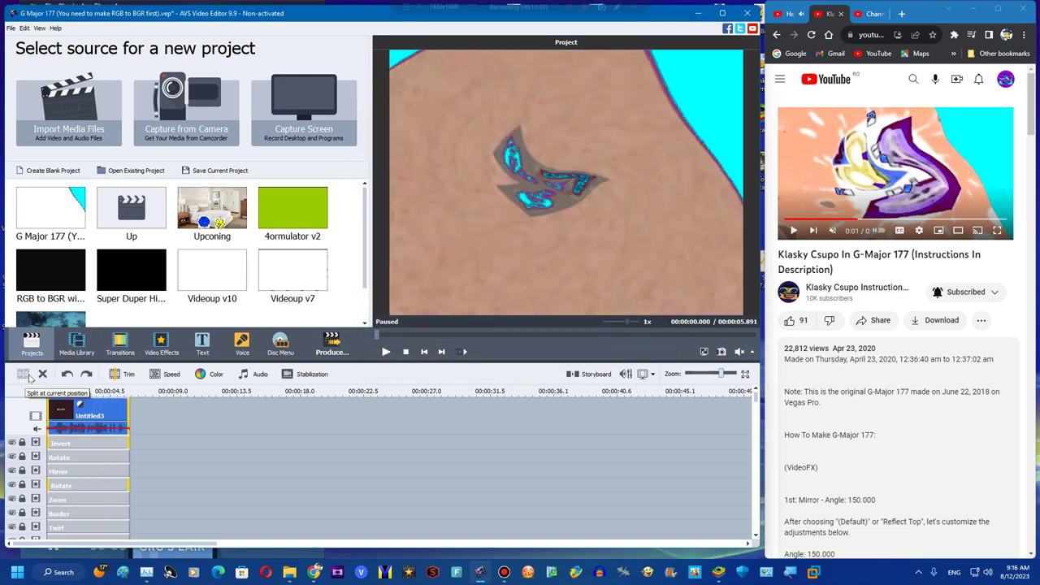
Step: Import the Untitled3 video from the My User Videos v2 folder into the Current Project media library
left_click(77, 344)
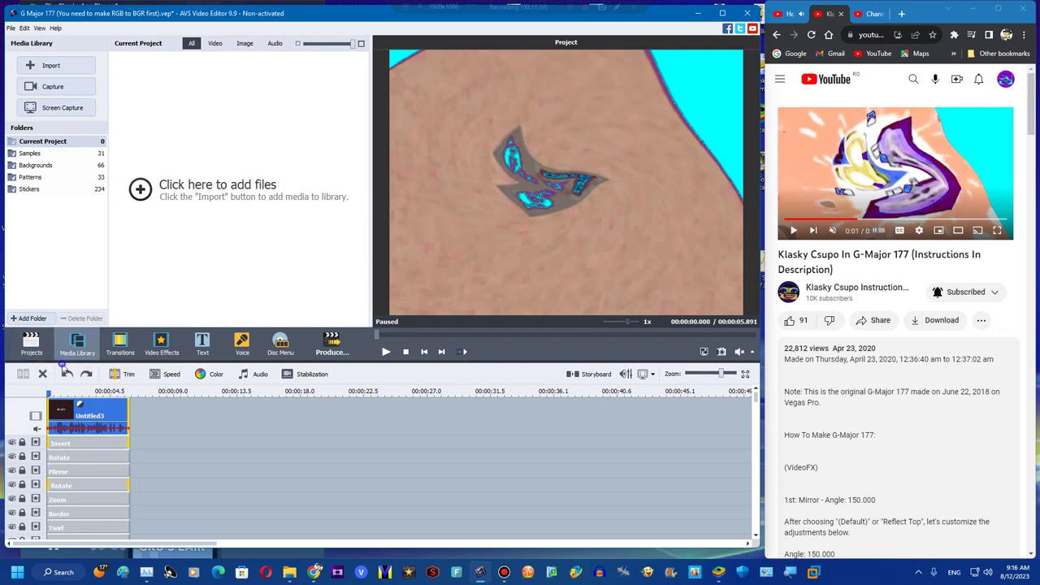
left_click(65, 372)
left_click(85, 372)
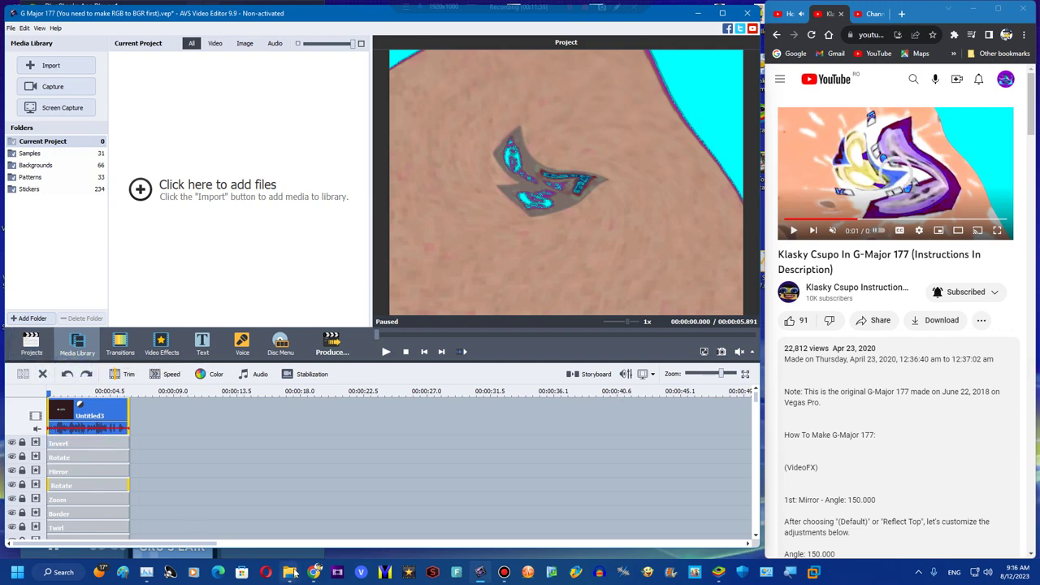
mouse_move(292, 573)
left_click(349, 514)
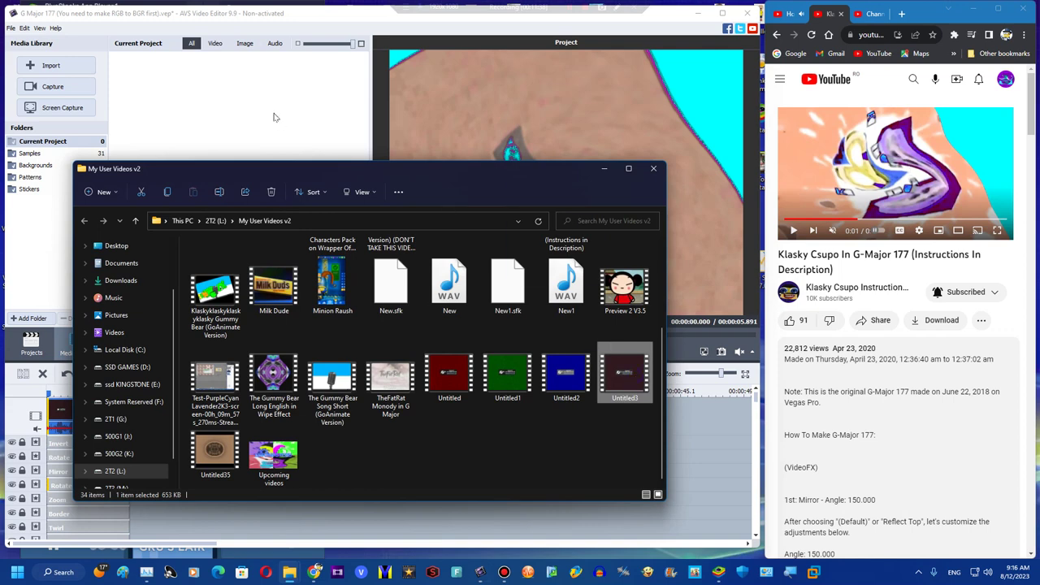
left_click_drag(625, 374, 275, 117)
Step: Place Untitled3 on the audio line at the start of the timeline and apply Pitch Shift with rate 77
scroll(149, 482, "down", 10)
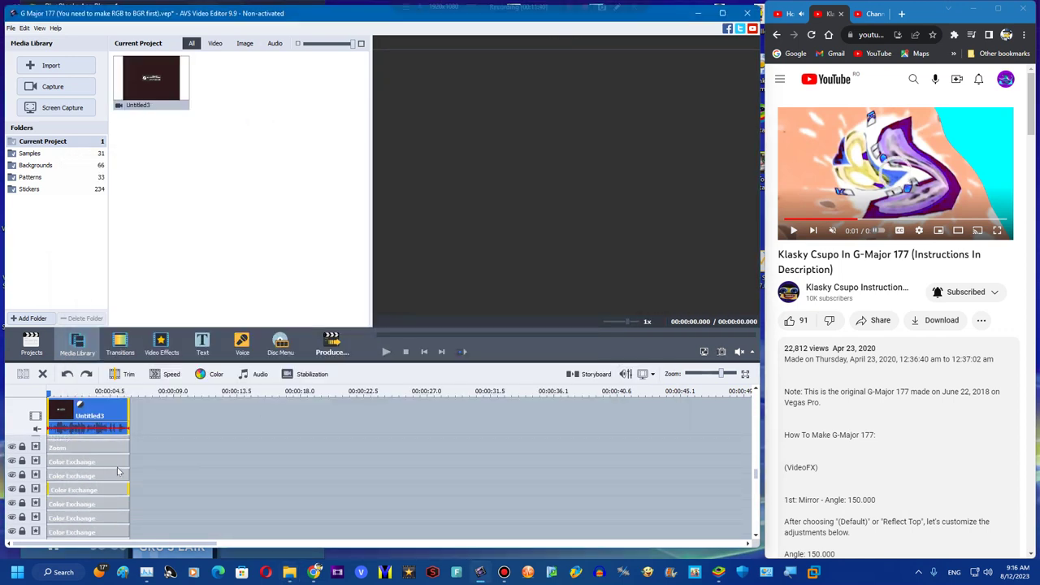
scroll(121, 471, "down", 3)
left_click_drag(143, 106, 74, 506)
left_click(177, 374)
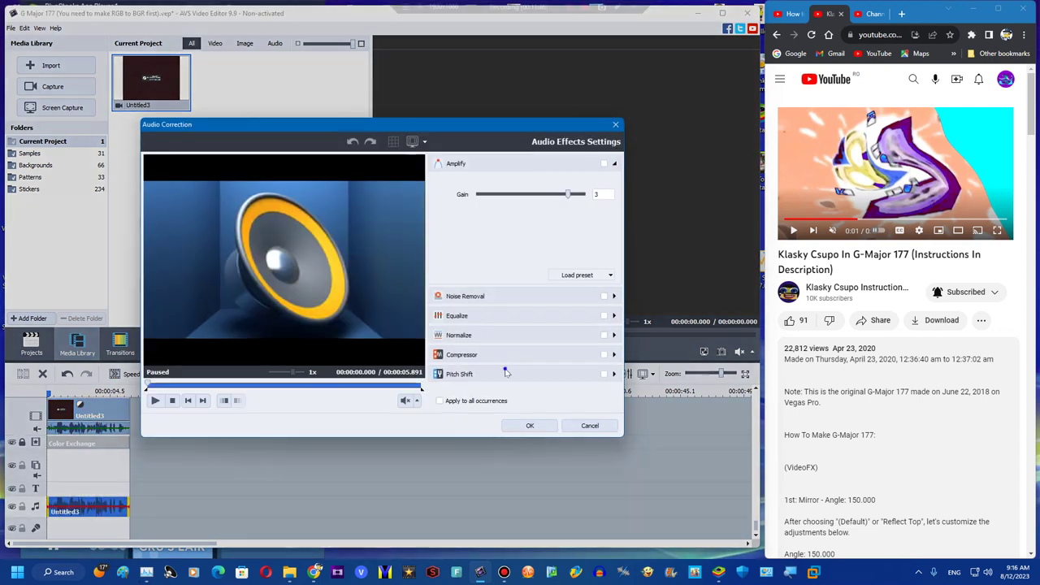
left_click(504, 368)
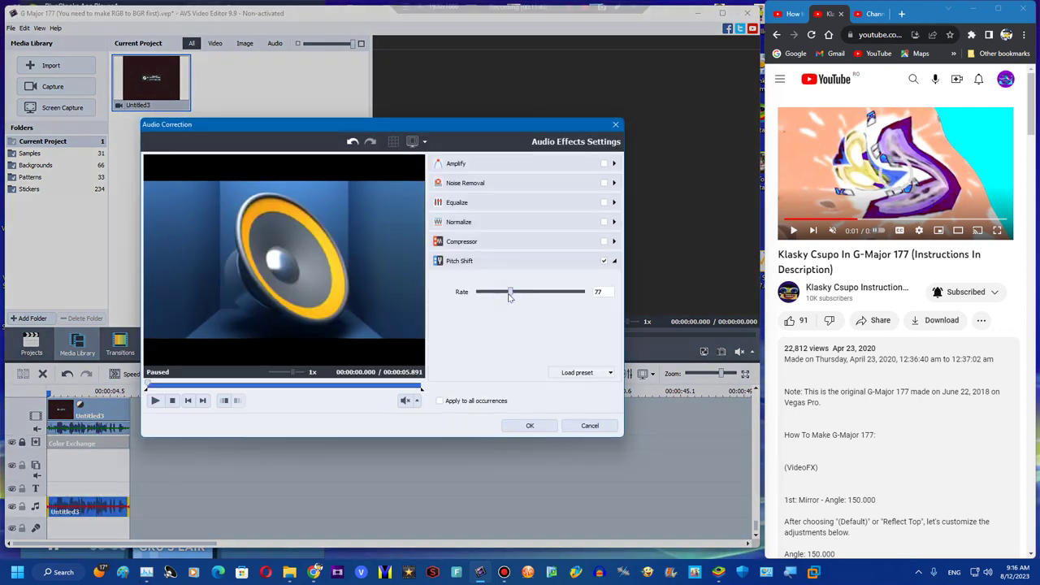
left_click(520, 425)
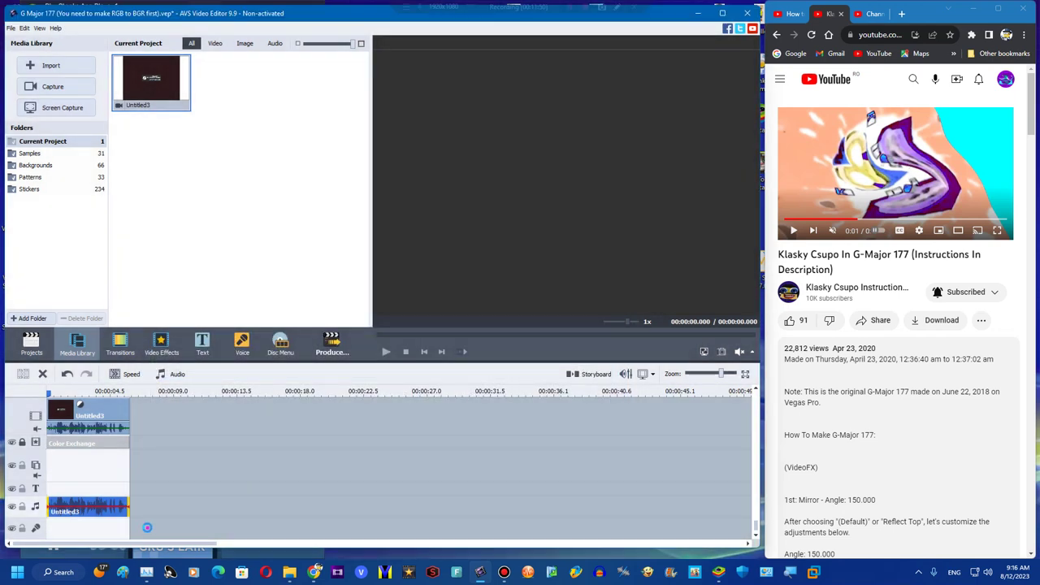
Step: Add a second audio line and place another copy of Untitled3 at its start, opening that clip's audio effects settings
right_click(146, 526)
left_click(161, 519)
left_click_drag(158, 107, 53, 504)
left_click_drag(175, 92, 18, 522)
left_click_drag(146, 370, 89, 518)
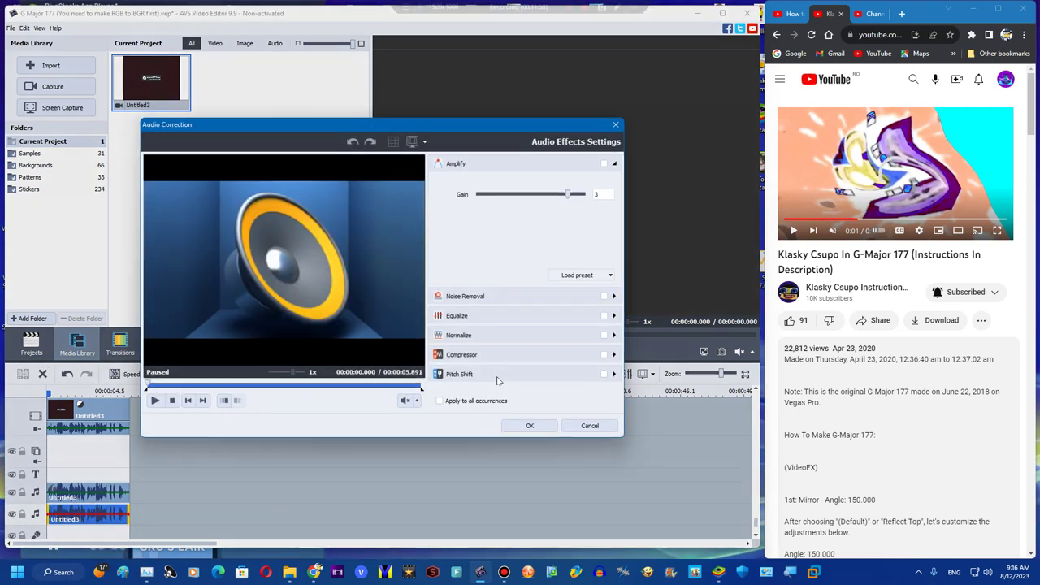
Step: Apply Pitch Shift with an adjusted rate to the Untitled3 clip on the second audio line
left_click(497, 375)
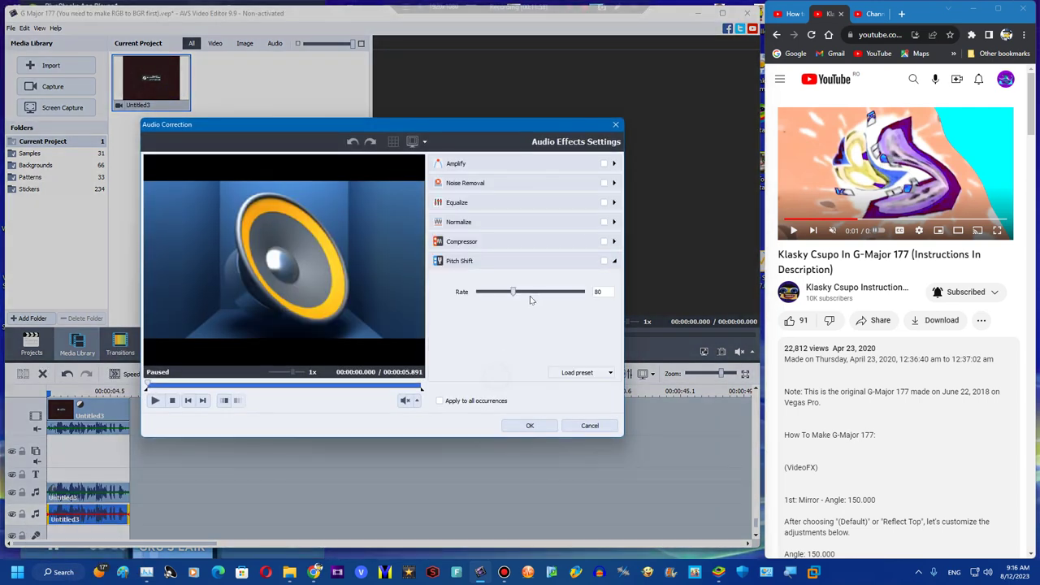
left_click_drag(522, 299, 517, 282)
left_click(530, 424)
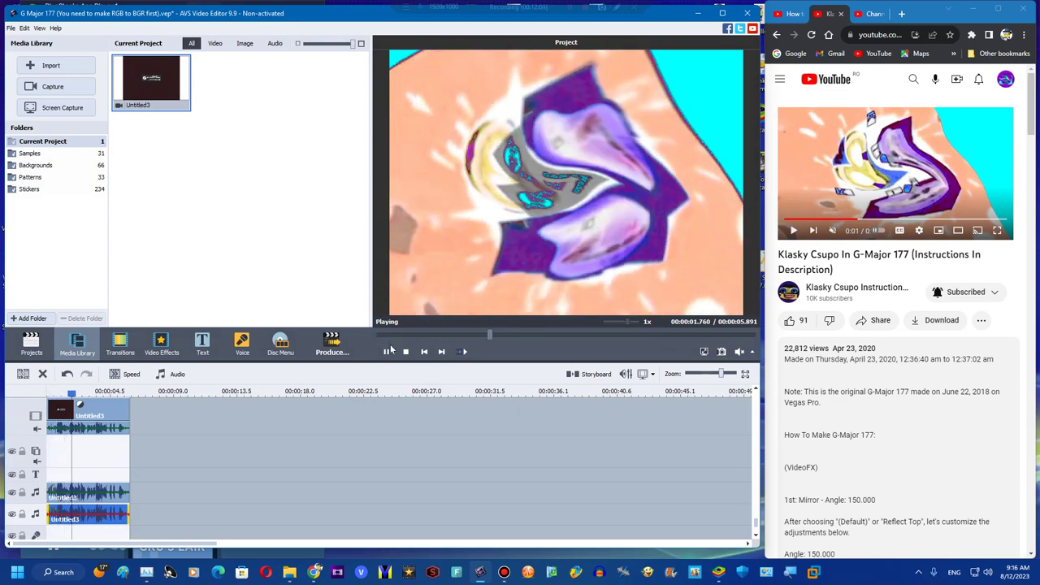
Step: Preview the project with its pitch-shifted audio layers and stop the playback
left_click(388, 352)
left_click(389, 351)
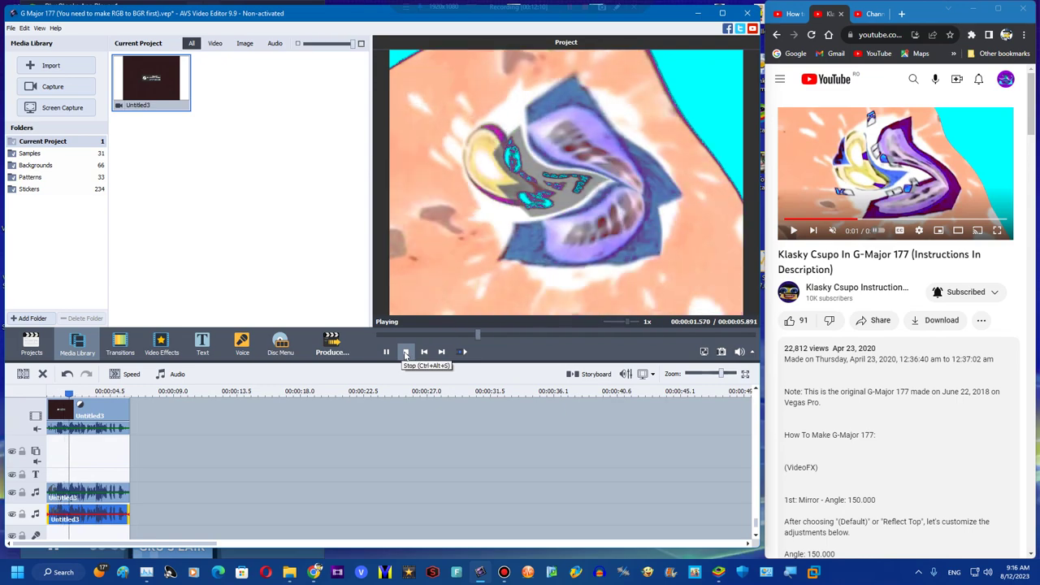
left_click(405, 352)
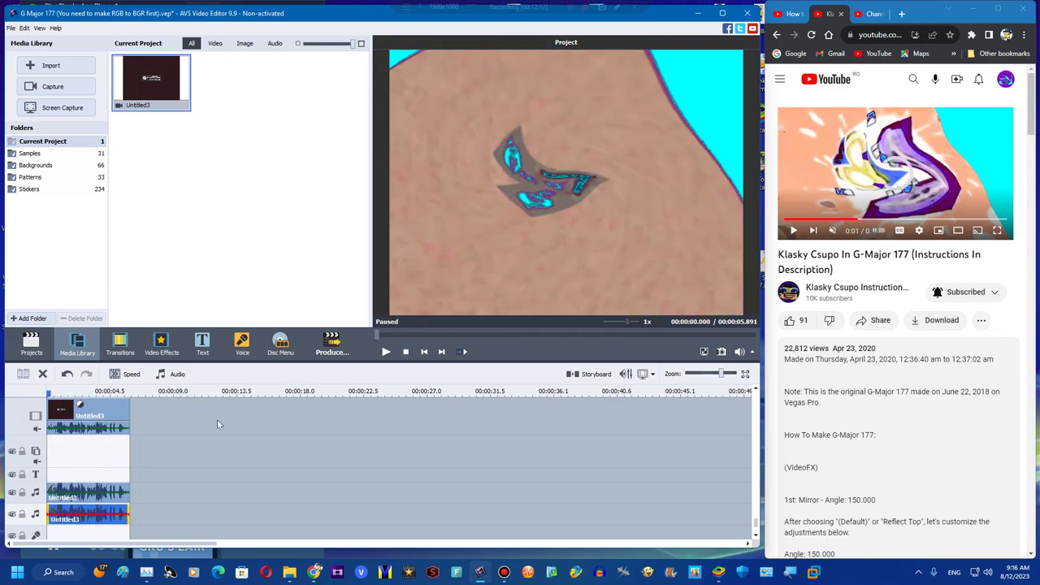
Step: Delete the Untitled3 clips from both audio lines and mute the Untitled3 clip on the video line
right_click(112, 513)
left_click(119, 504)
right_click(110, 499)
left_click(118, 492)
right_click(105, 423)
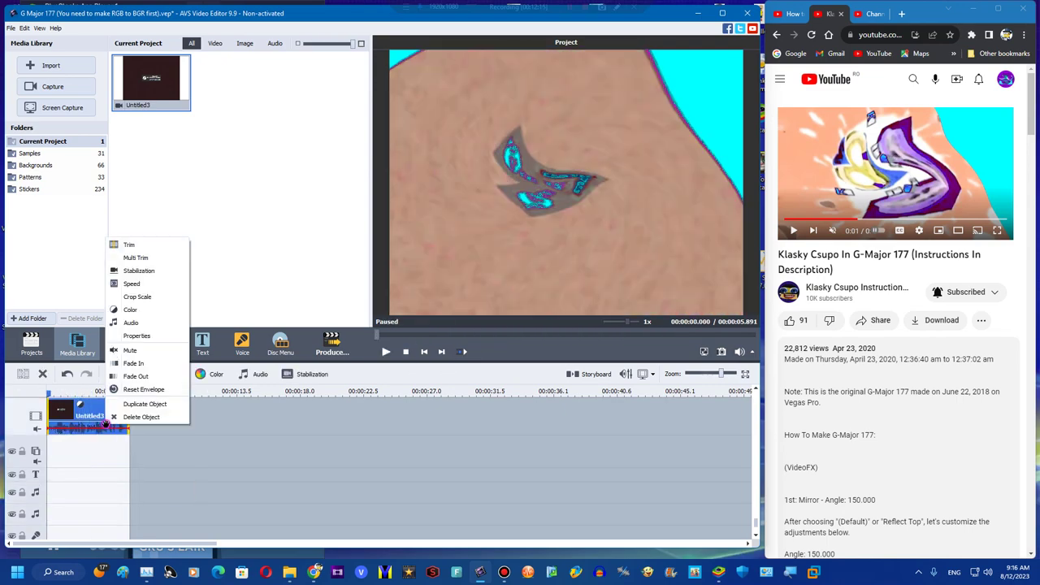
left_click(129, 350)
Step: Open the video folder on the 2T3 (M:) drive in File Explorer
mouse_move(290, 572)
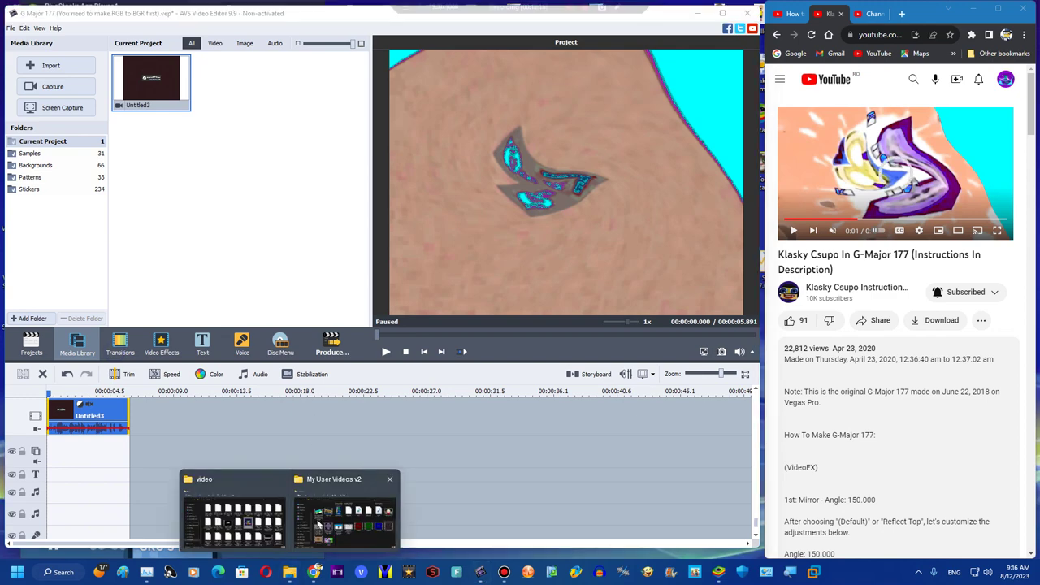
left_click(325, 516)
scroll(122, 439, "down", 2)
left_click(138, 454)
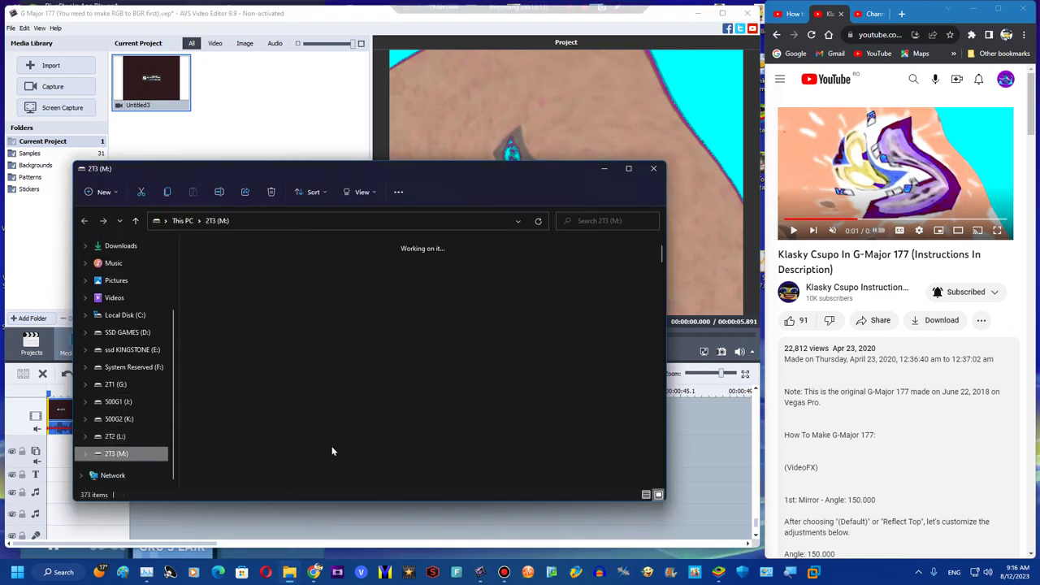
scroll(328, 458, "down", 5)
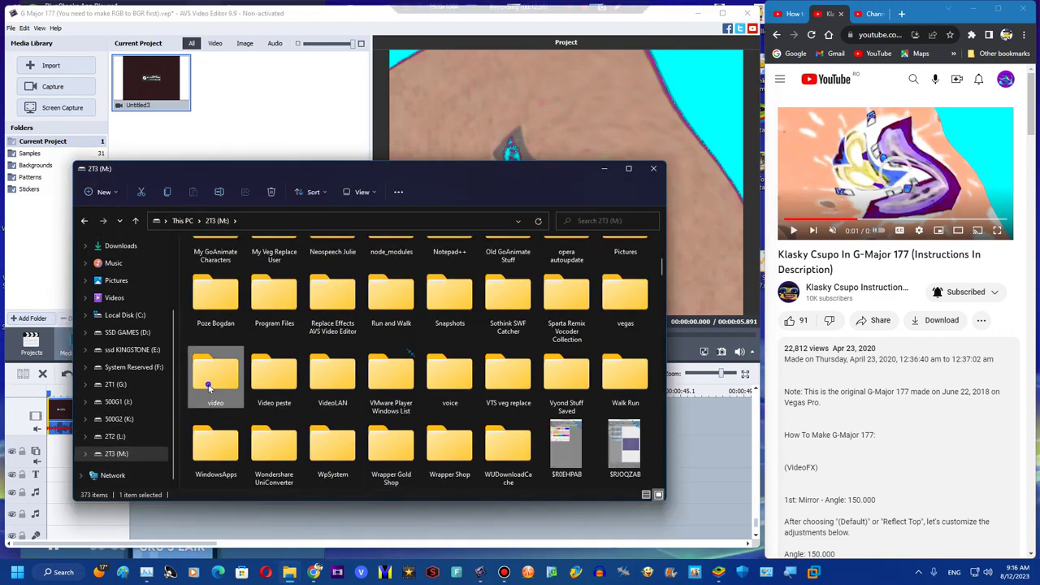
double_click(214, 376)
Step: Find the Klasky Csupo Robot Logo video in the folder and add it to the project's media library
left_click(335, 404)
key("k")
scroll(451, 432, "down", 12)
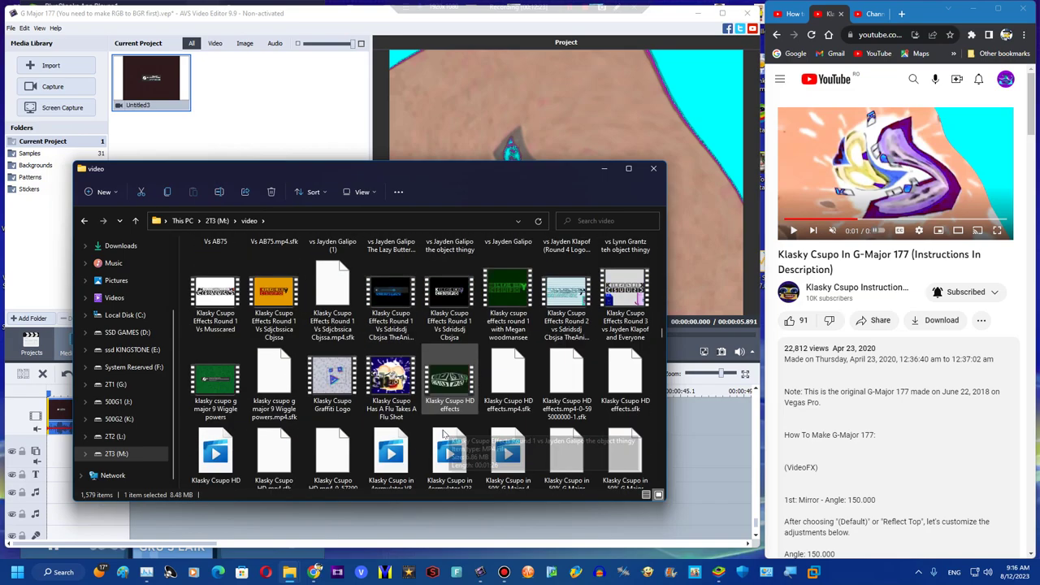
scroll(436, 453, "down", 15)
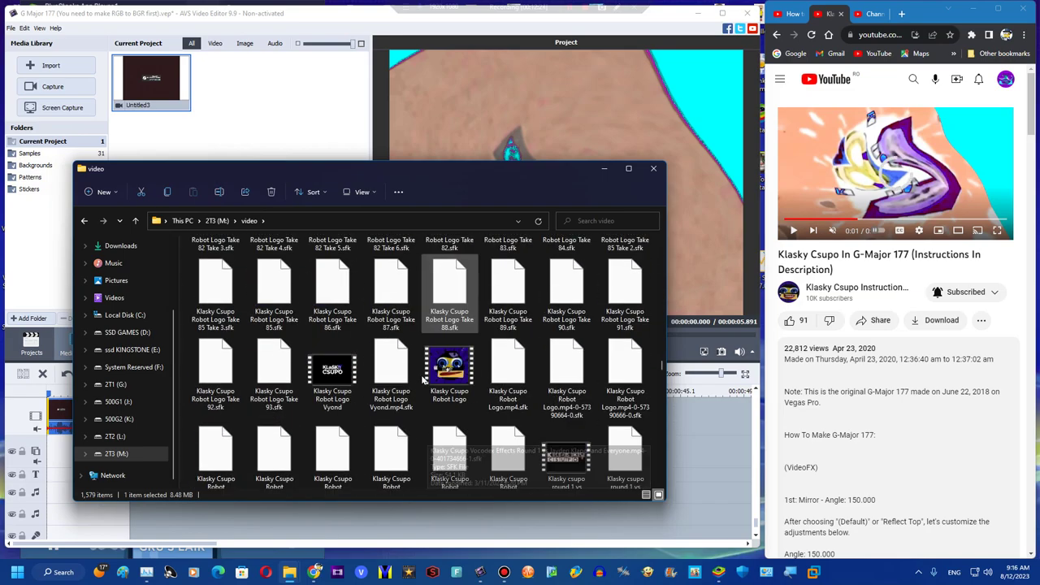
left_click(449, 428)
left_click(227, 88)
Step: Place Klasky Csupo Robot Logo at the start of the first audio line and apply Pitch Shift with rate 74
left_click_drag(152, 81, 50, 486)
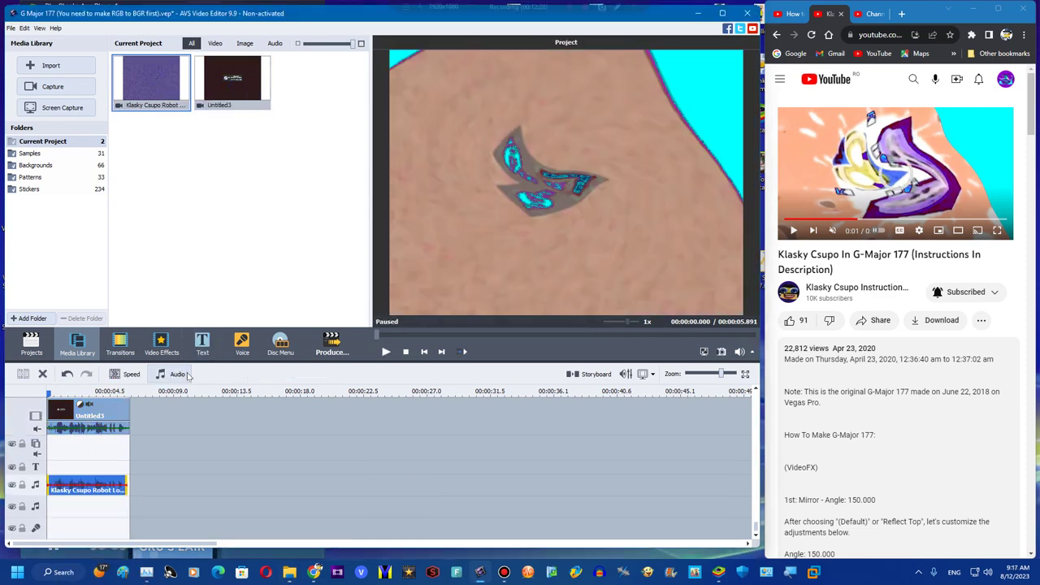
left_click(178, 373)
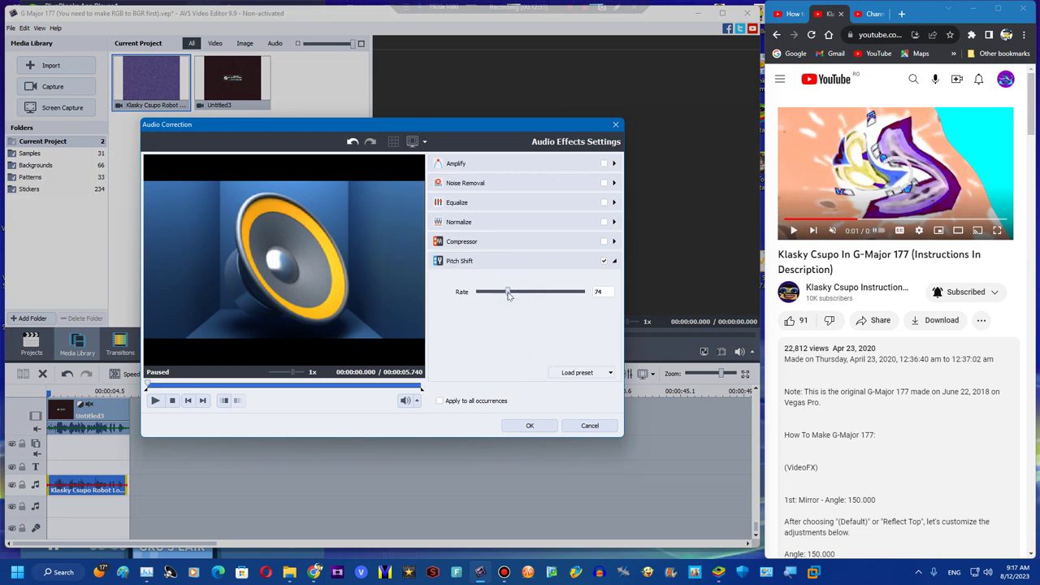
left_click(529, 425)
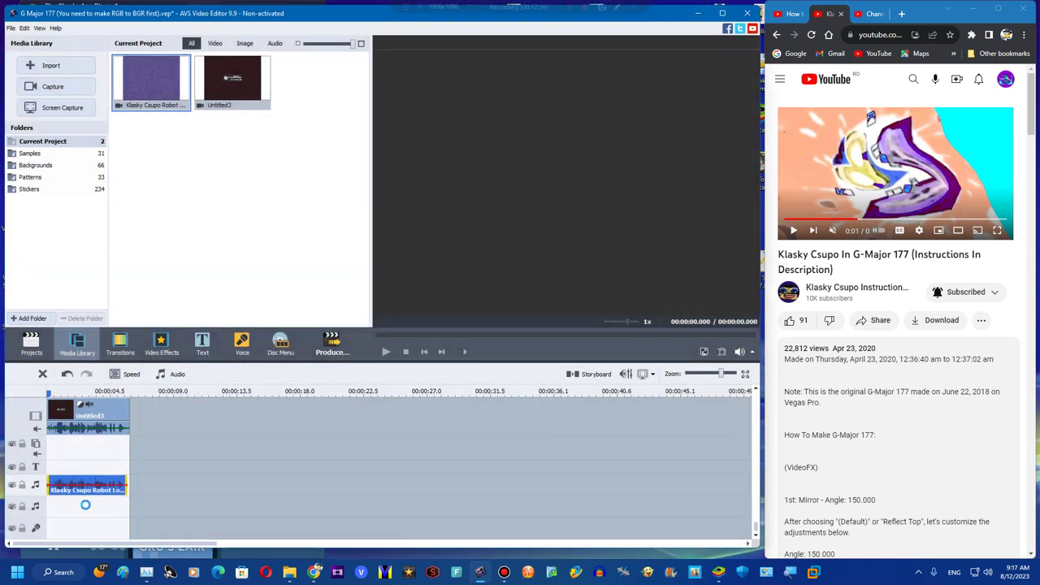
Step: Duplicate the Klasky Csupo Robot Logo clip, move the copy to the start of the second audio line, and set its Pitch Shift rate to 89
right_click(86, 517)
left_click(99, 500)
right_click(84, 484)
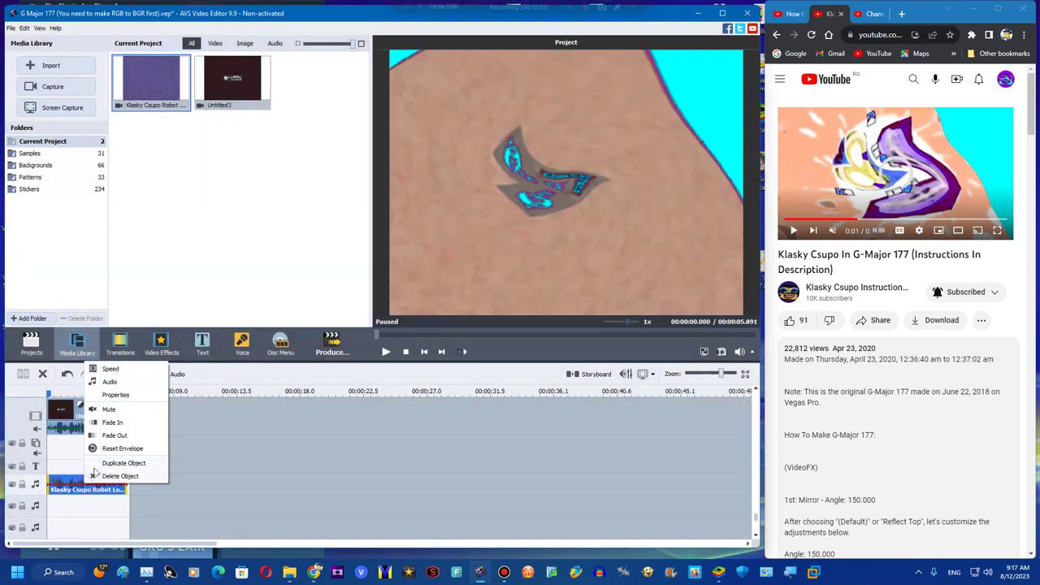
left_click(94, 462)
left_click_drag(167, 486, 37, 510)
left_click(172, 375)
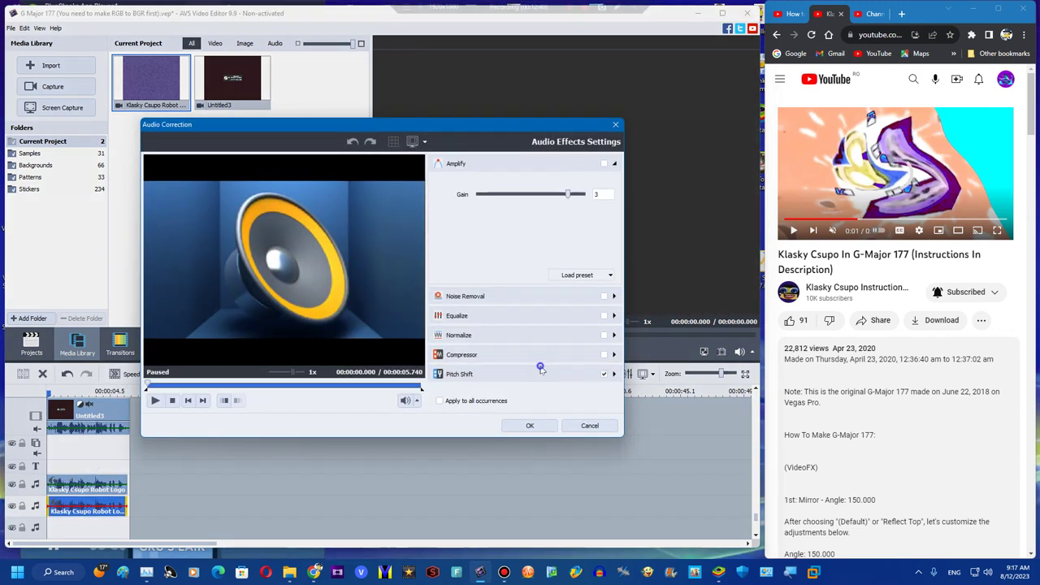
left_click(537, 371)
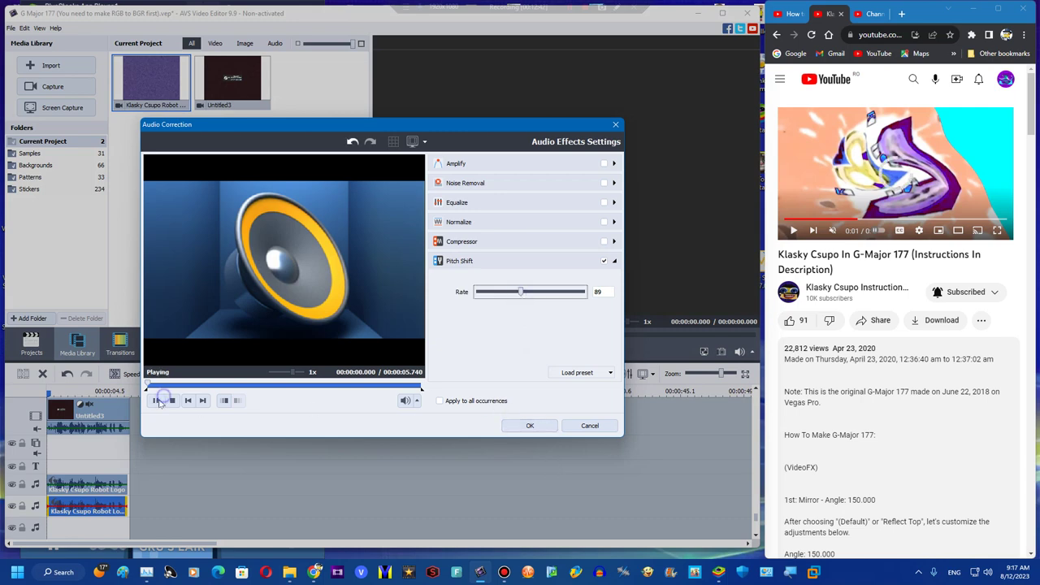
left_click(520, 428)
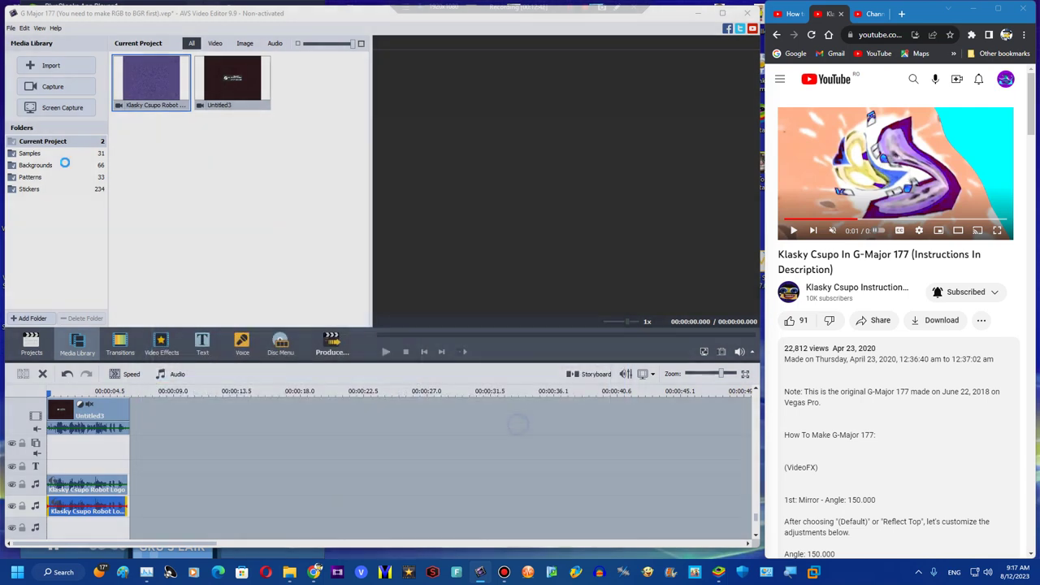
Step: Place Klasky Csupo Robot Logo on a third audio line with Pitch Shift rate 122, and another copy on the voice line
left_click_drag(49, 523, 51, 524)
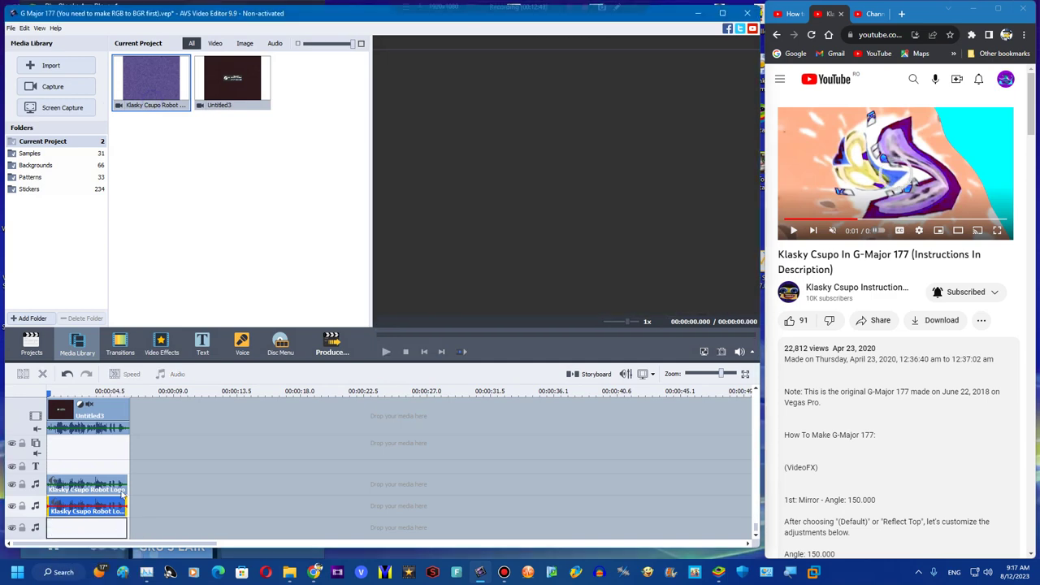
left_click(171, 372)
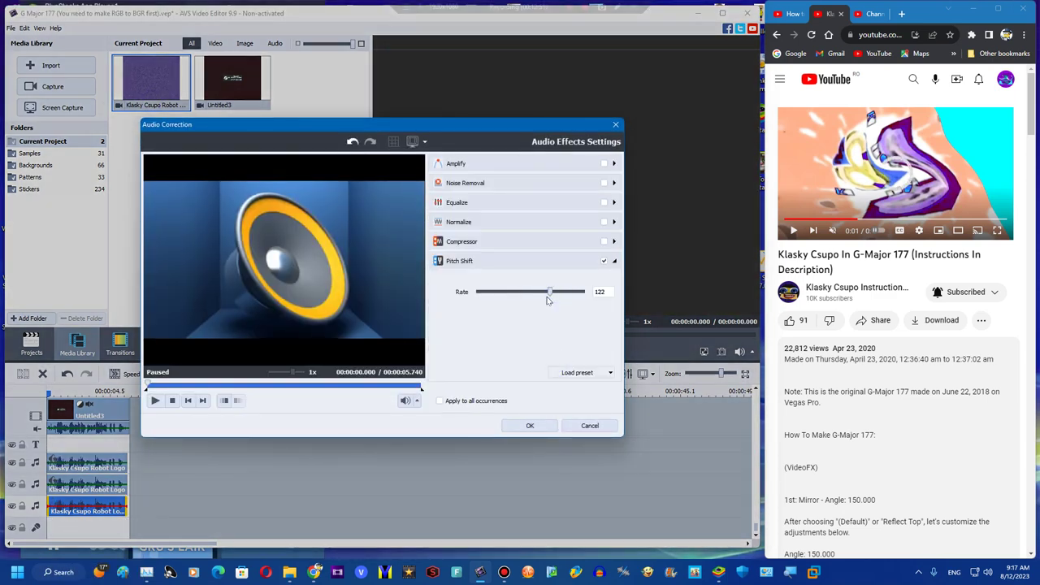
left_click(529, 426)
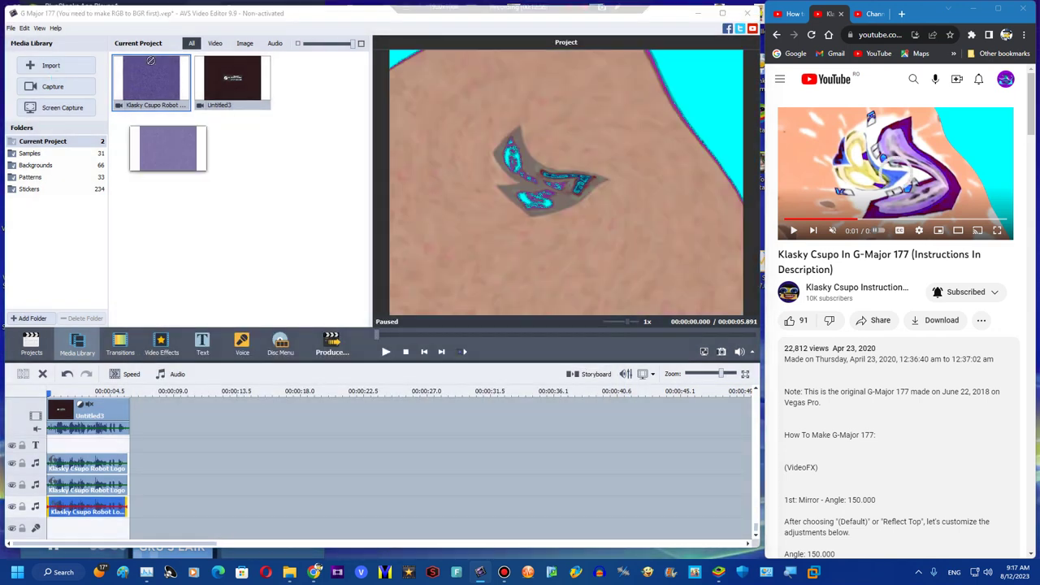
left_click_drag(150, 61, 81, 530)
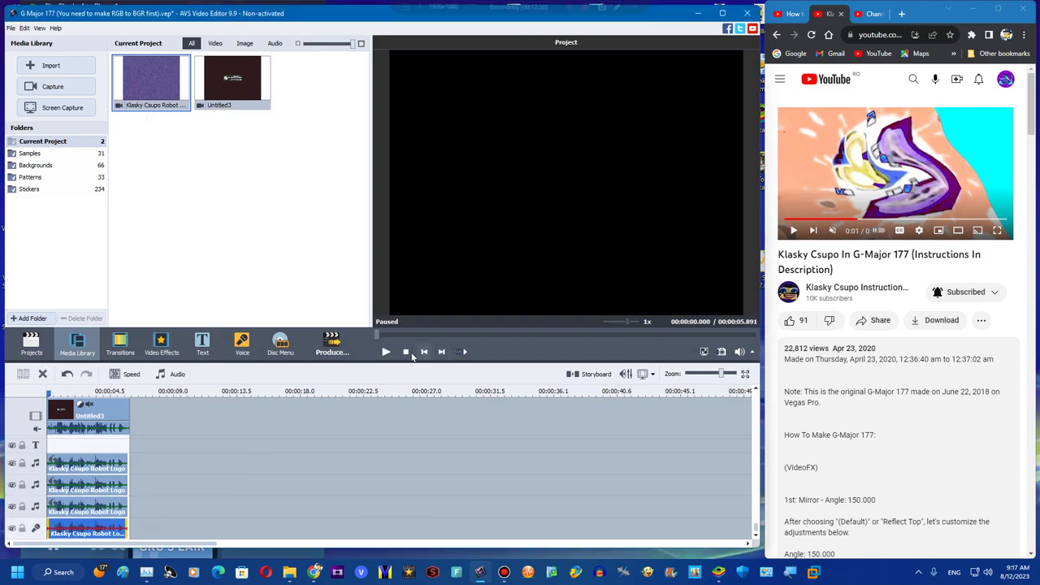
Step: Preview the project with its layered audio and start producing the movie
key("space")
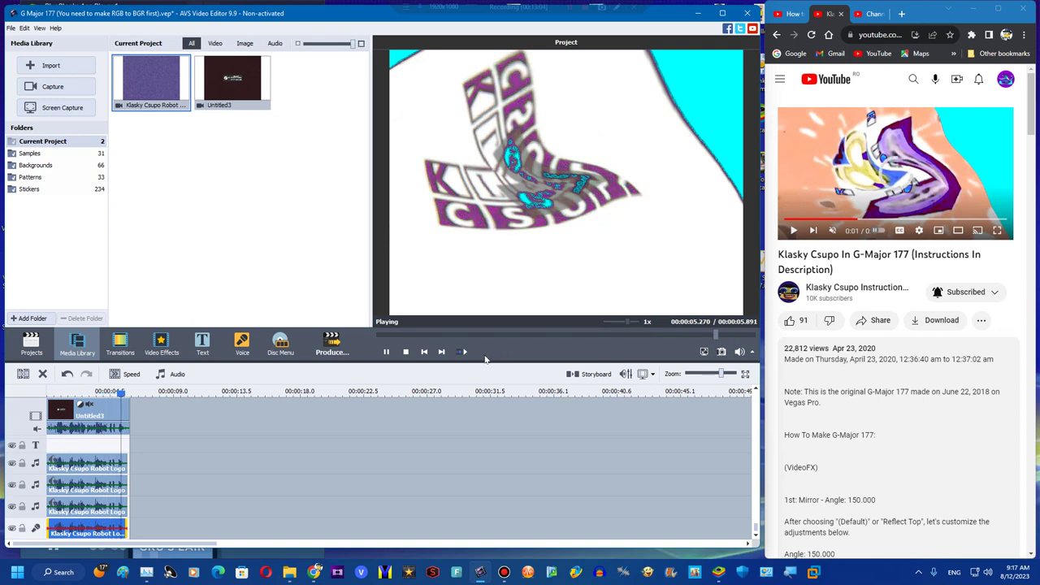
left_click(329, 349)
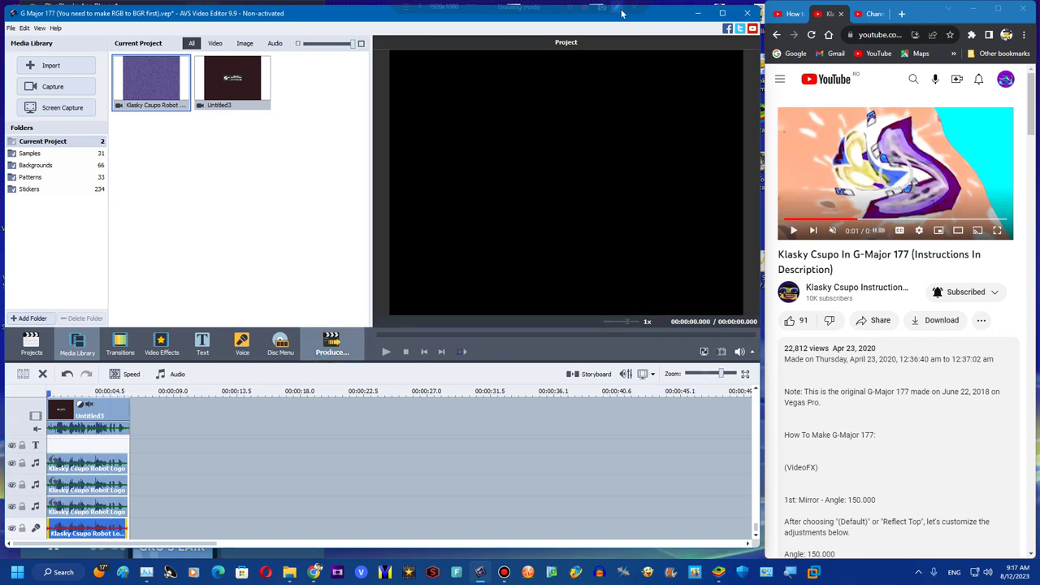
Step: Switch to Chrome and look through the NIGHTkilla videos on YouTube, opening Problematic and Nine Circles
left_click(794, 15)
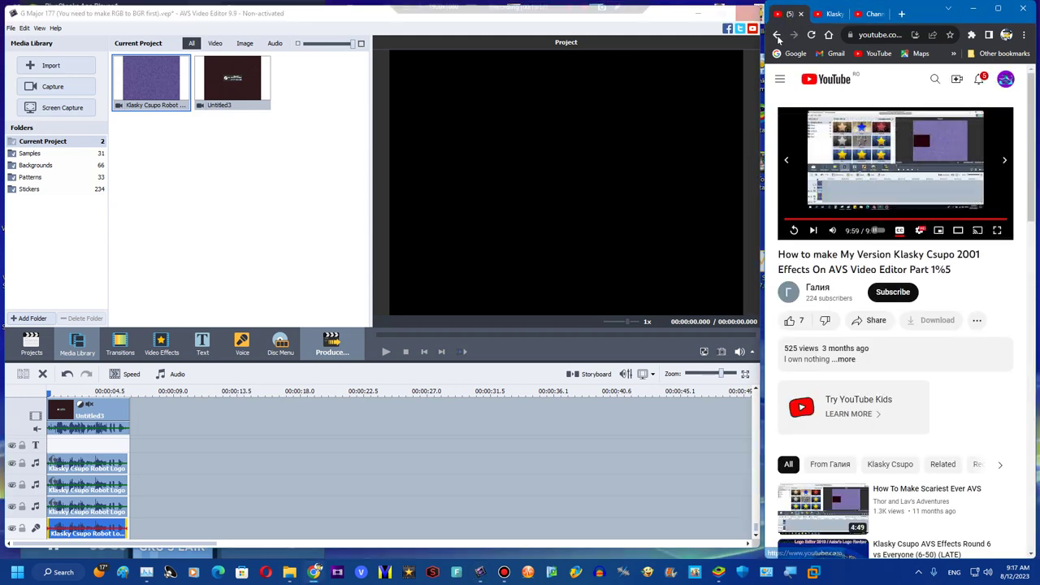
left_click(836, 167)
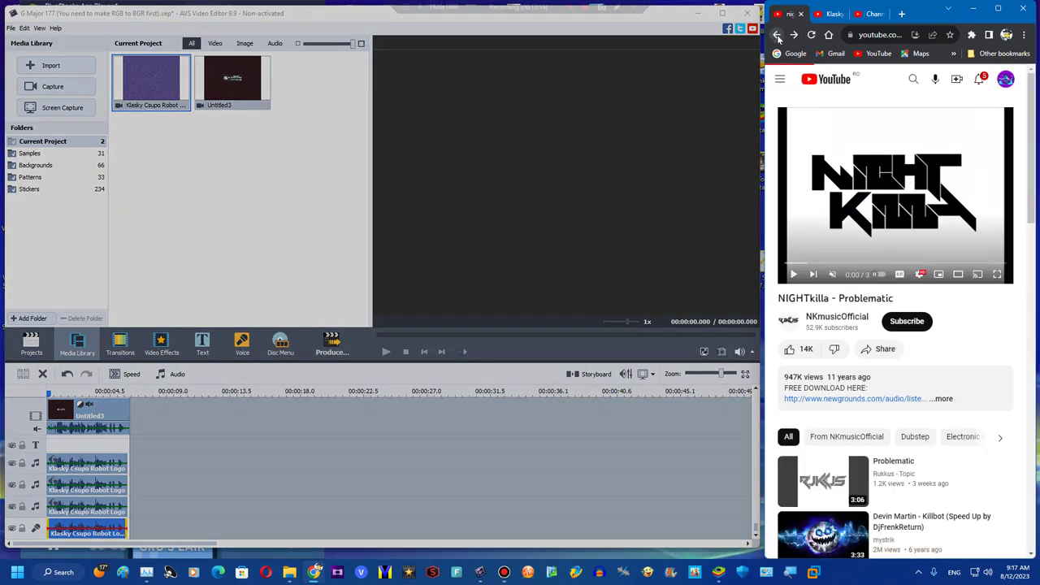
left_click(777, 36)
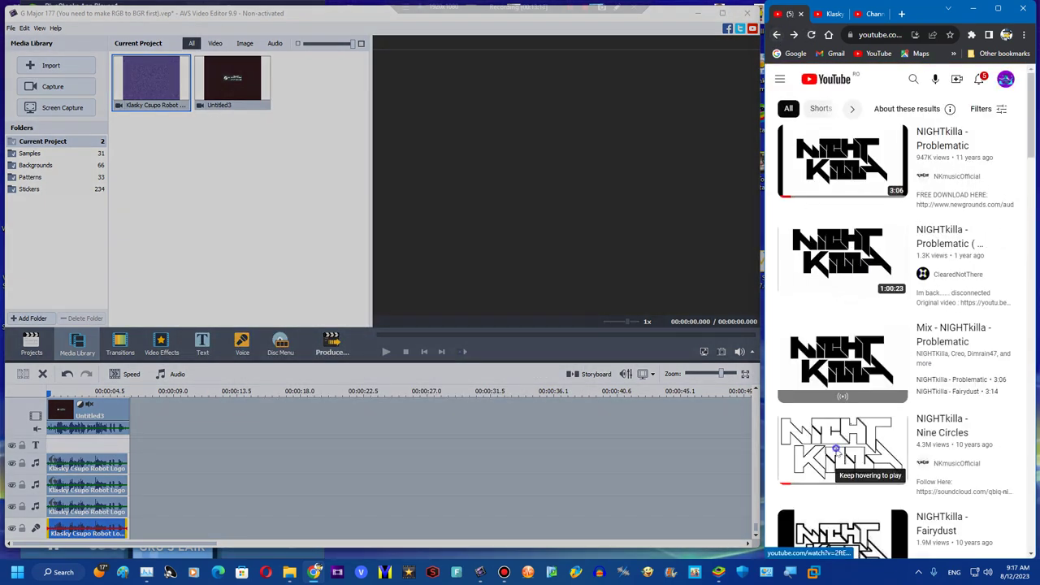
left_click(850, 443)
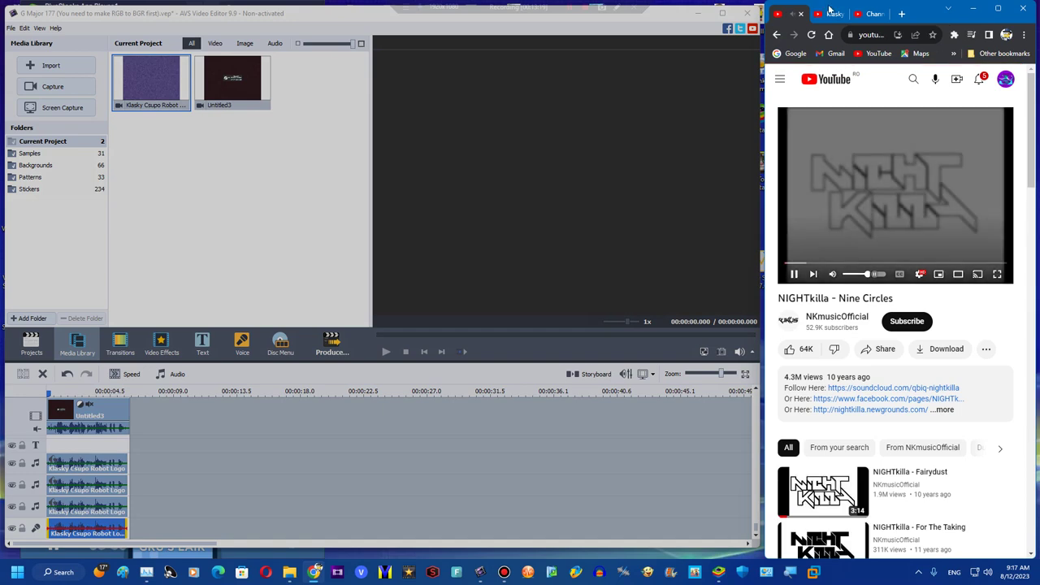
left_click(833, 14)
left_click(780, 14)
left_click(778, 37)
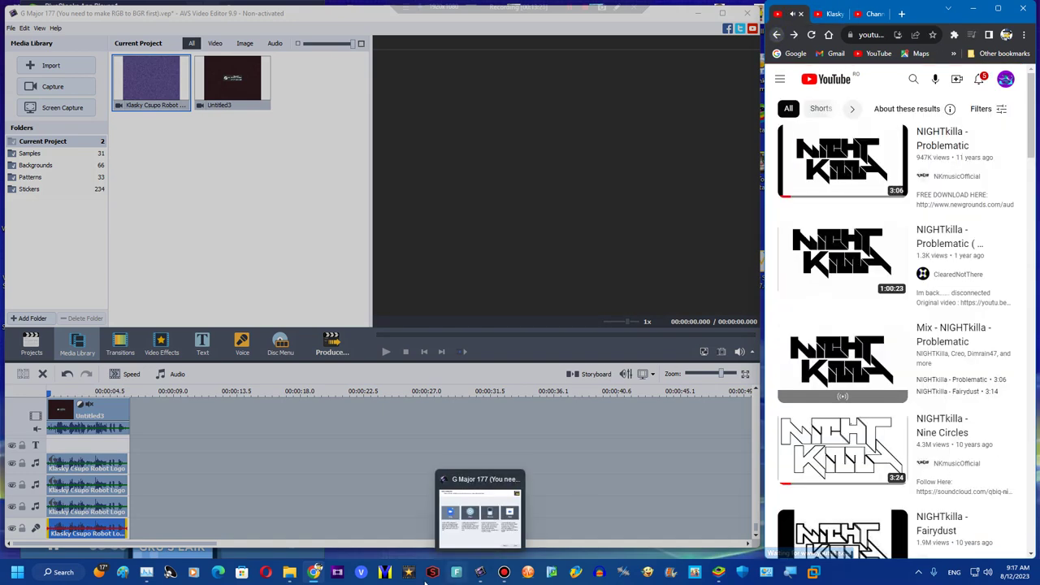
Step: Return to AVS Video Editor, choose File output, and name the movie "I made G Major 177 Accurately on AVS Video Editor (Final Better Version)"
left_click(480, 572)
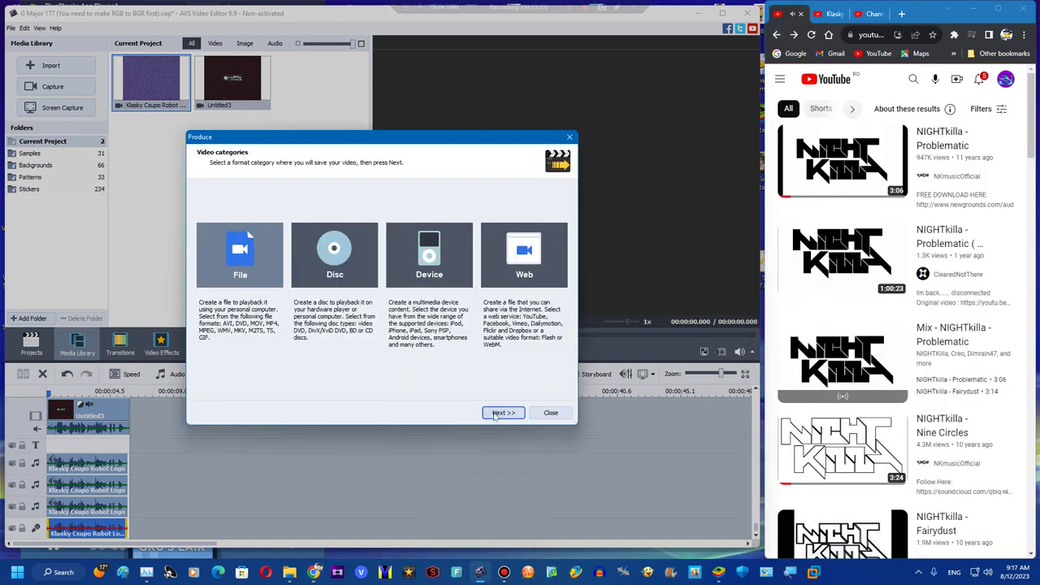
left_click(496, 414)
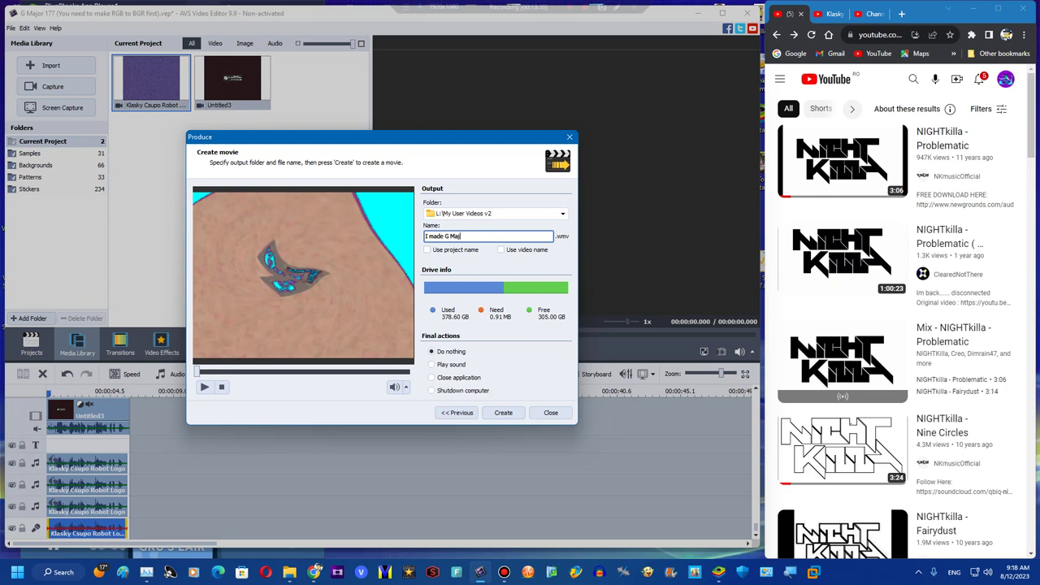
type("AVS")
key("BackSpace")
key("BackSpace")
key("BackSpace")
key("BackSpace")
type("Accurately on AVS Video Editor")
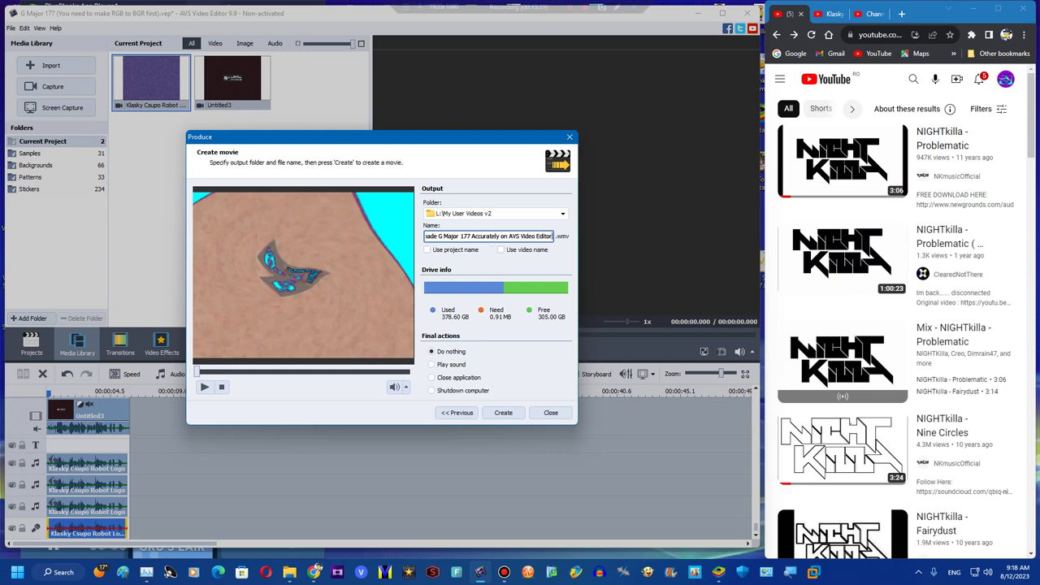
type(" (")
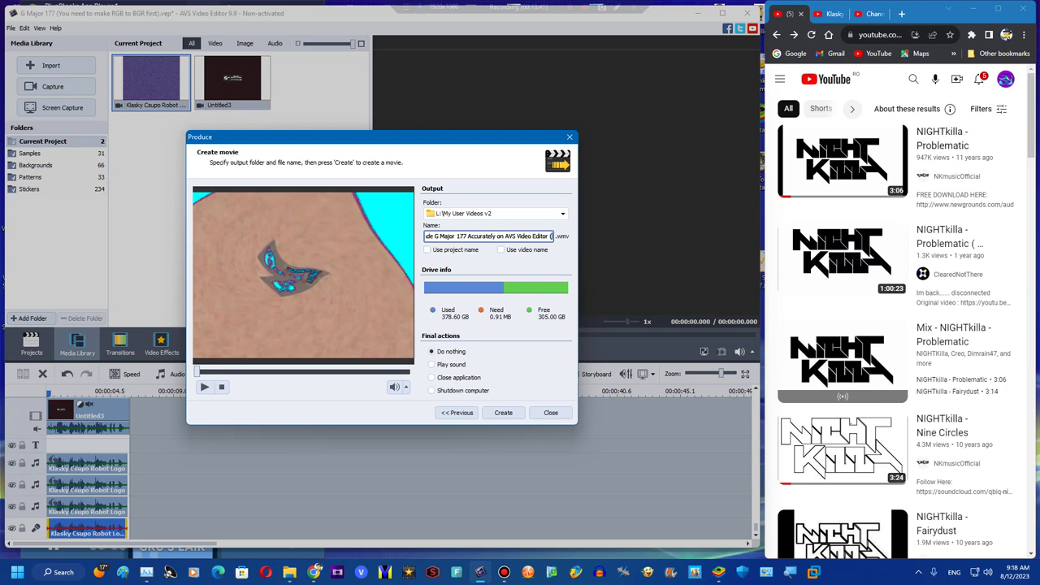
type("Final Better Version)")
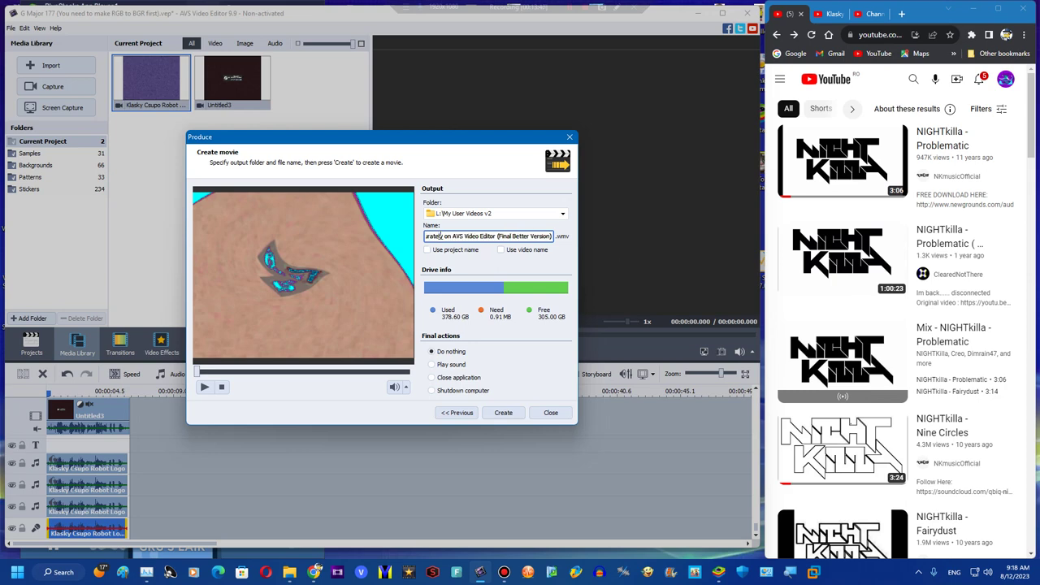
Step: Shorten the movie name to "I made G Major 177 on AVS Video Editor (Better Version)" and try to create the movie
left_click_drag(445, 236, 431, 239)
key("BackSpace")
key("BackSpace")
key("BackSpace")
key("BackSpace")
key("BackSpace")
key("BackSpace")
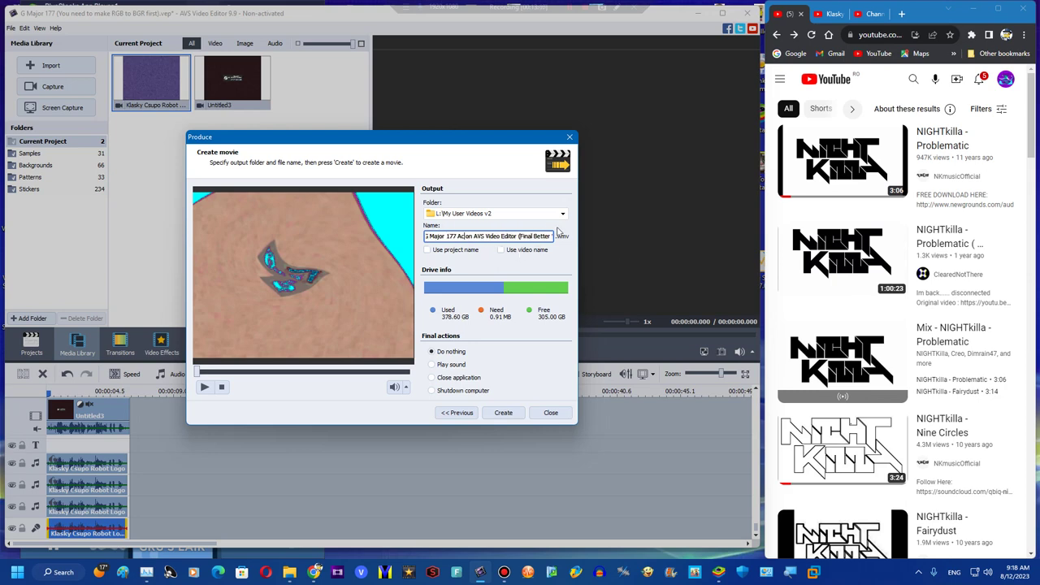
left_click(530, 236)
left_click(503, 413)
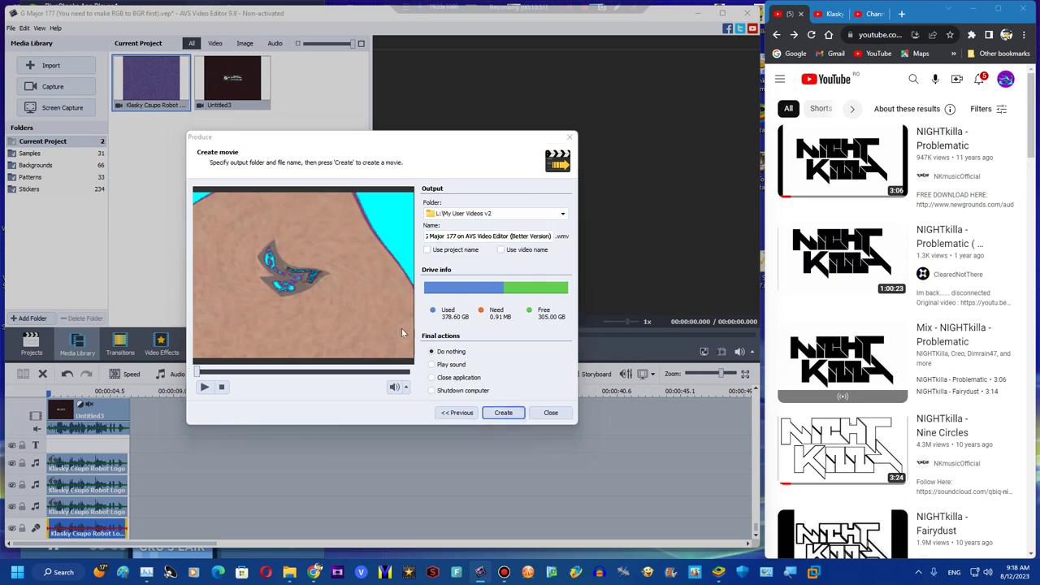
Step: Add "-Rate this video" after "Better Version" in the movie name and create the movie with the non-activated version
left_click(525, 211)
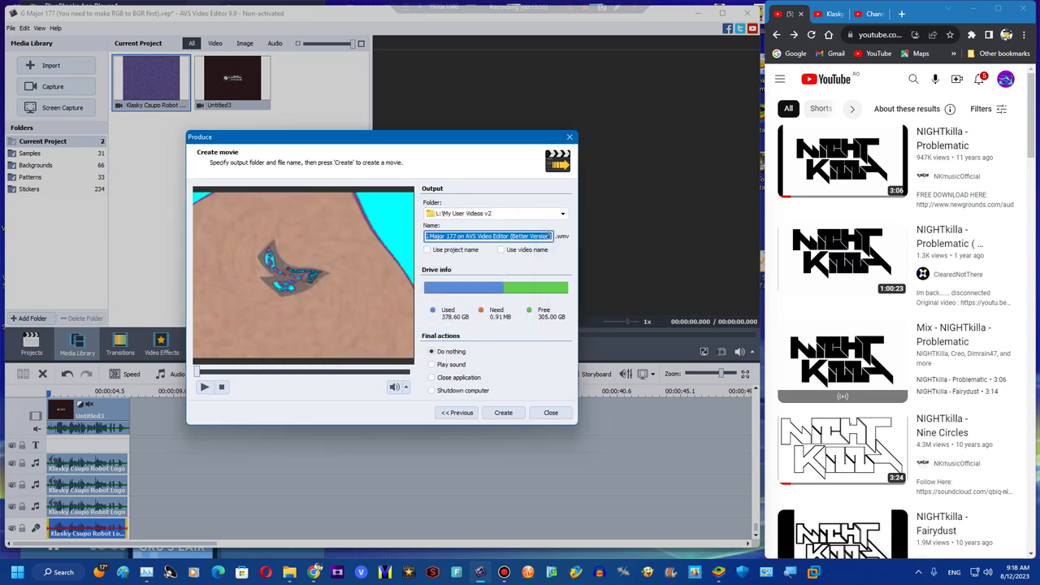
left_click(550, 235)
type("-Rate this video")
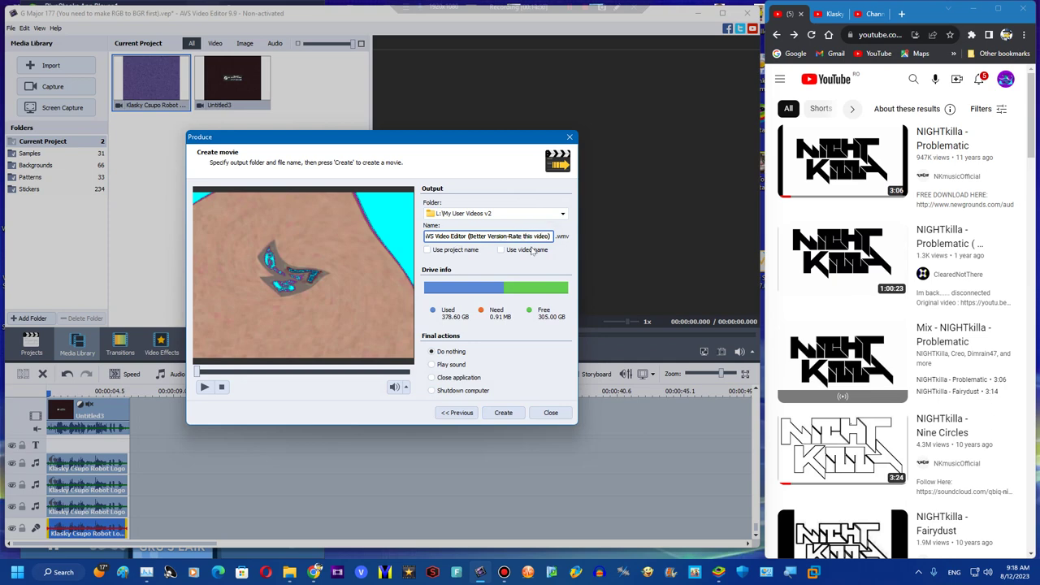
left_click(503, 412)
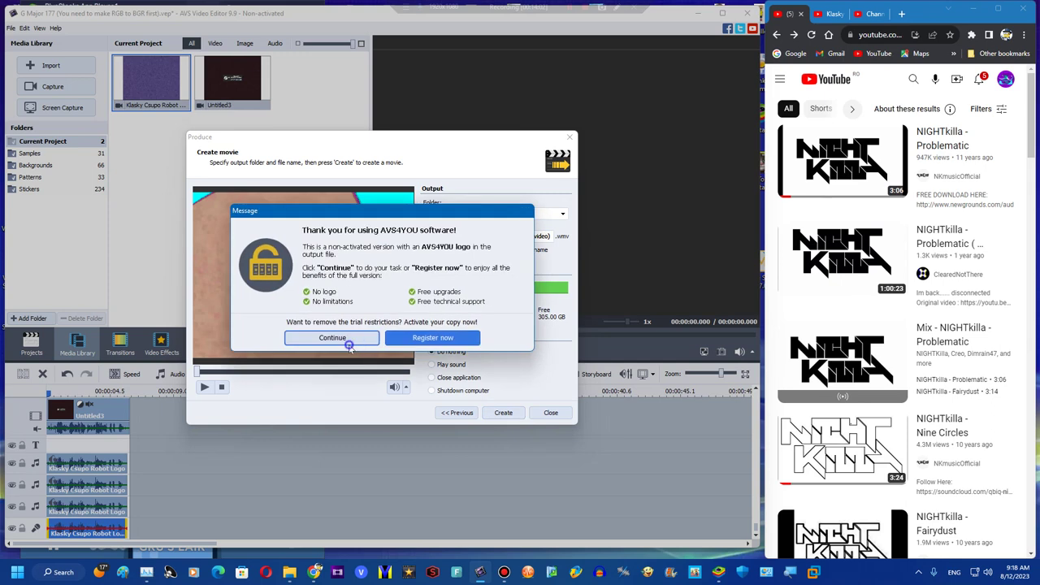
left_click(350, 339)
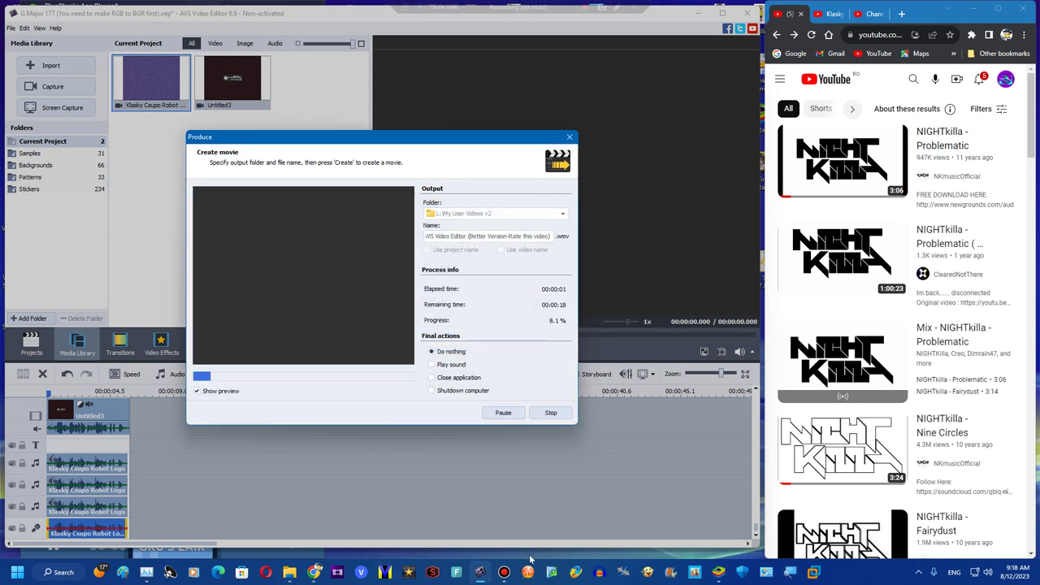